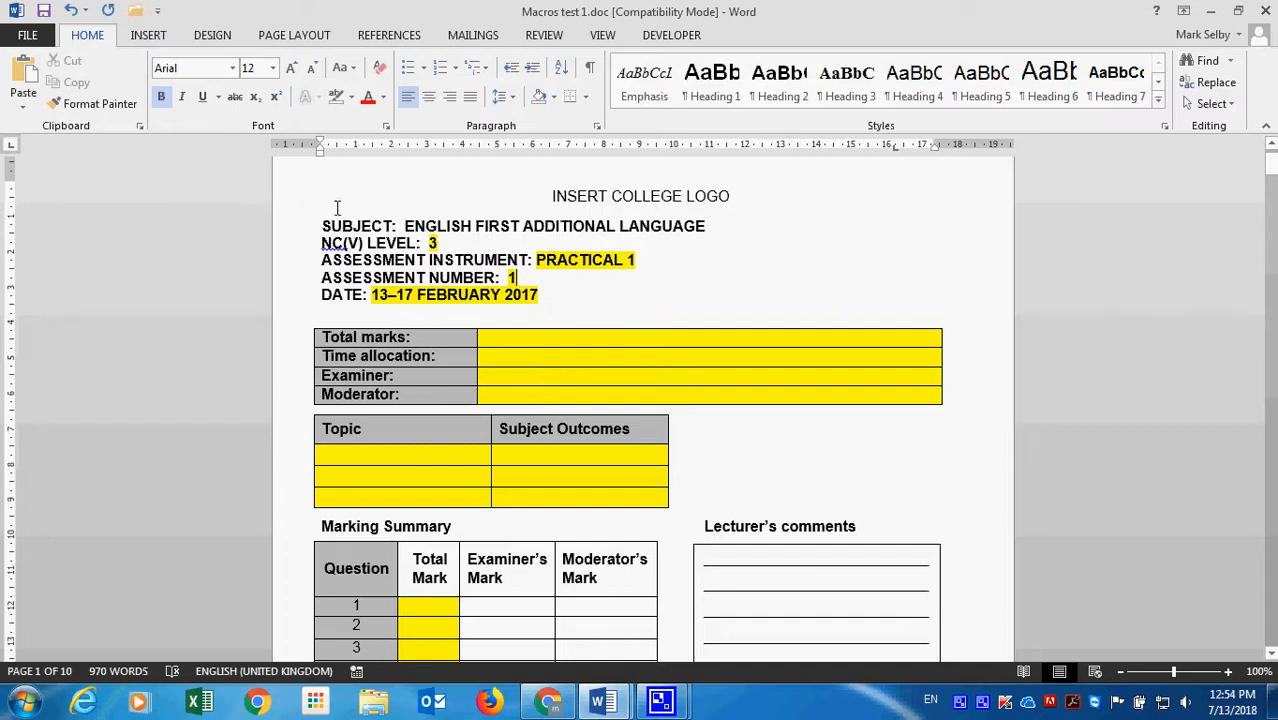
- Replace the highlighted NC(V) level in the document heading with 4
left_click_drag(431, 243, 433, 243)
left_click(441, 247)
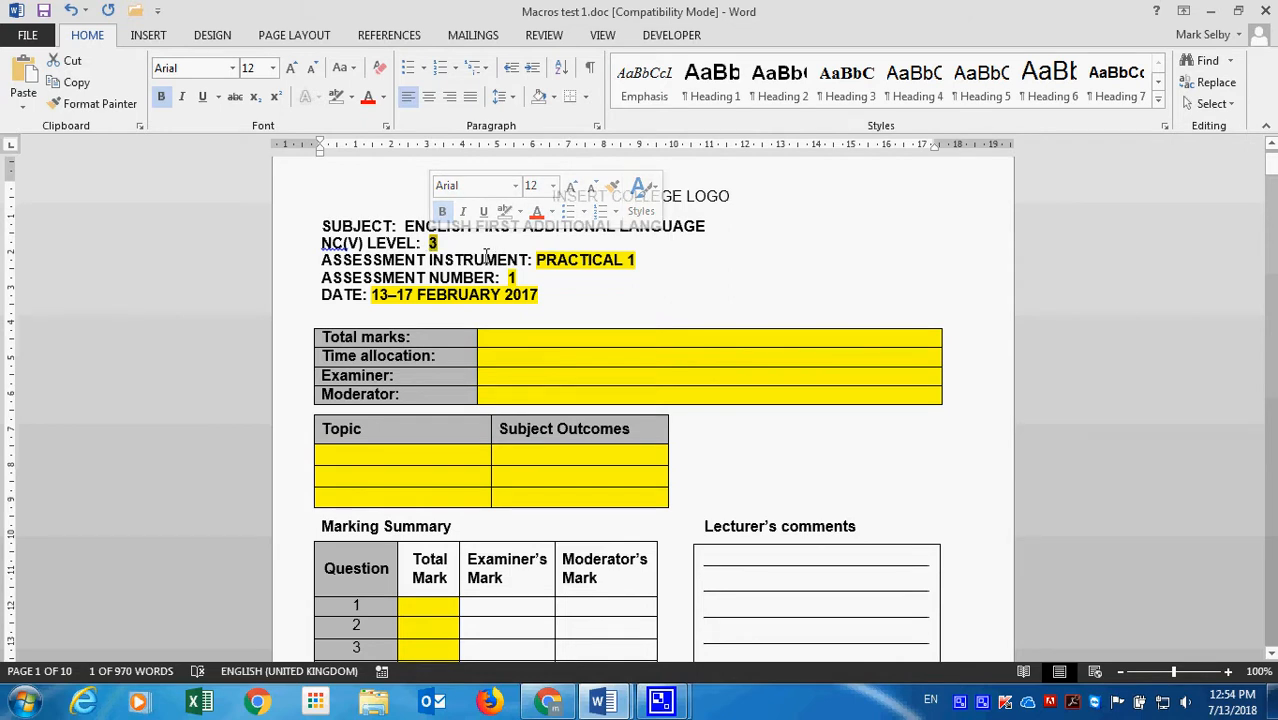
type("4")
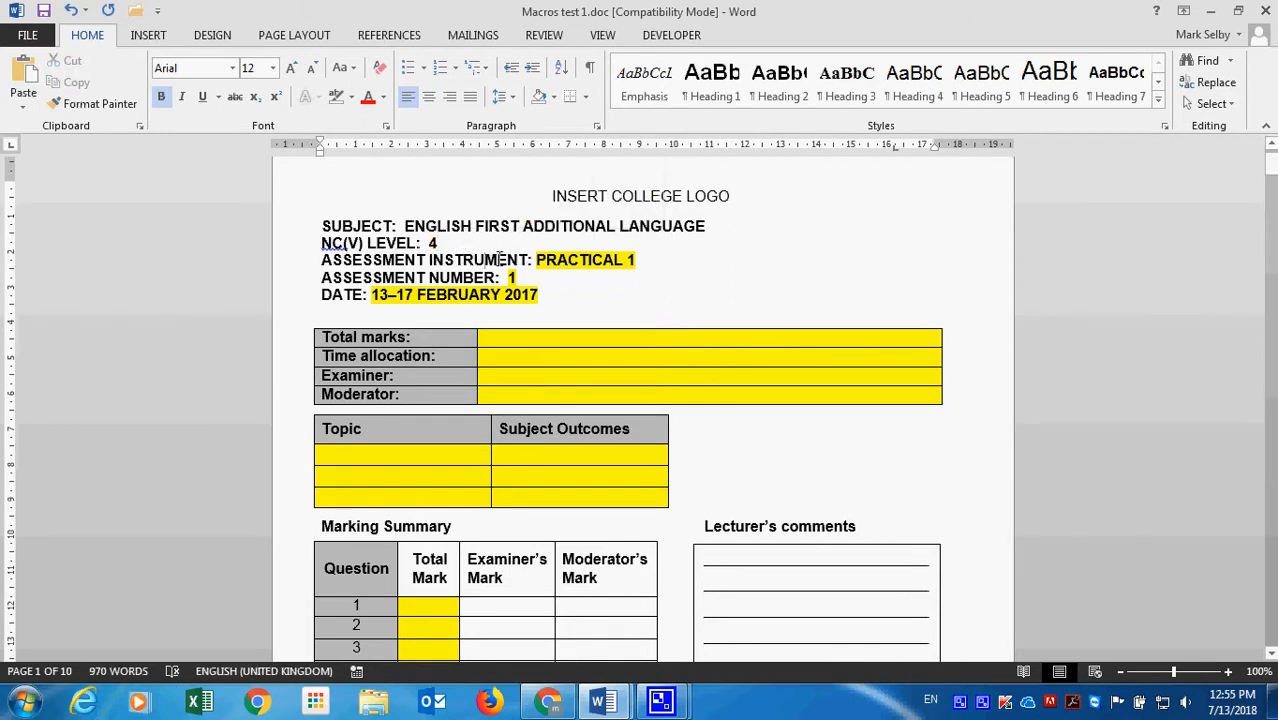
- Change the assessment instrument in the heading to "Test" and the assessment number to 2
left_click_drag(537, 263, 637, 262)
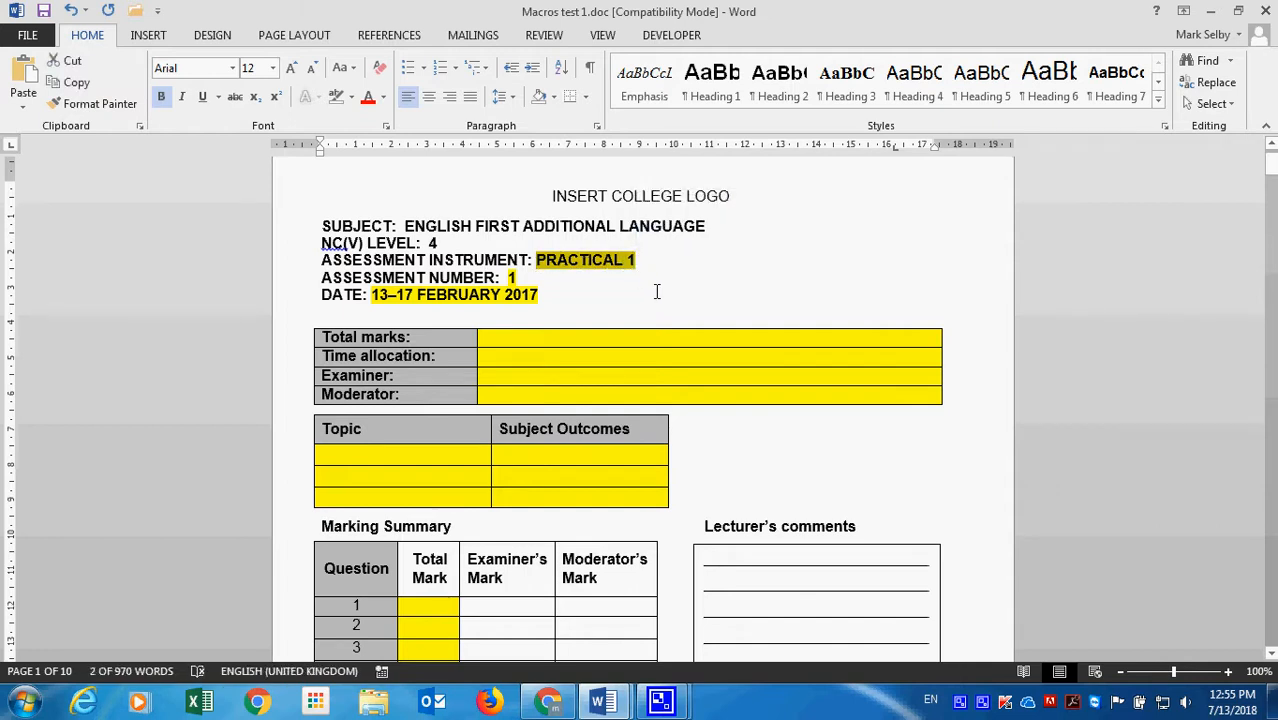
type("Test")
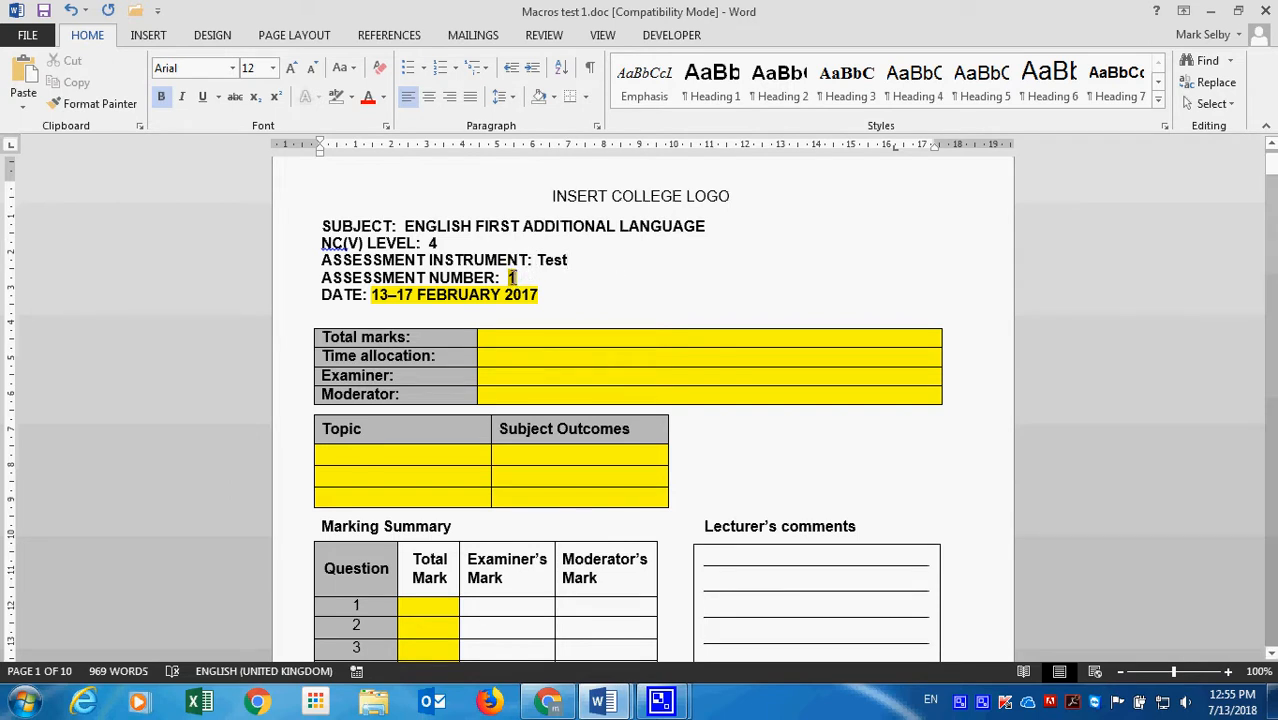
type("2")
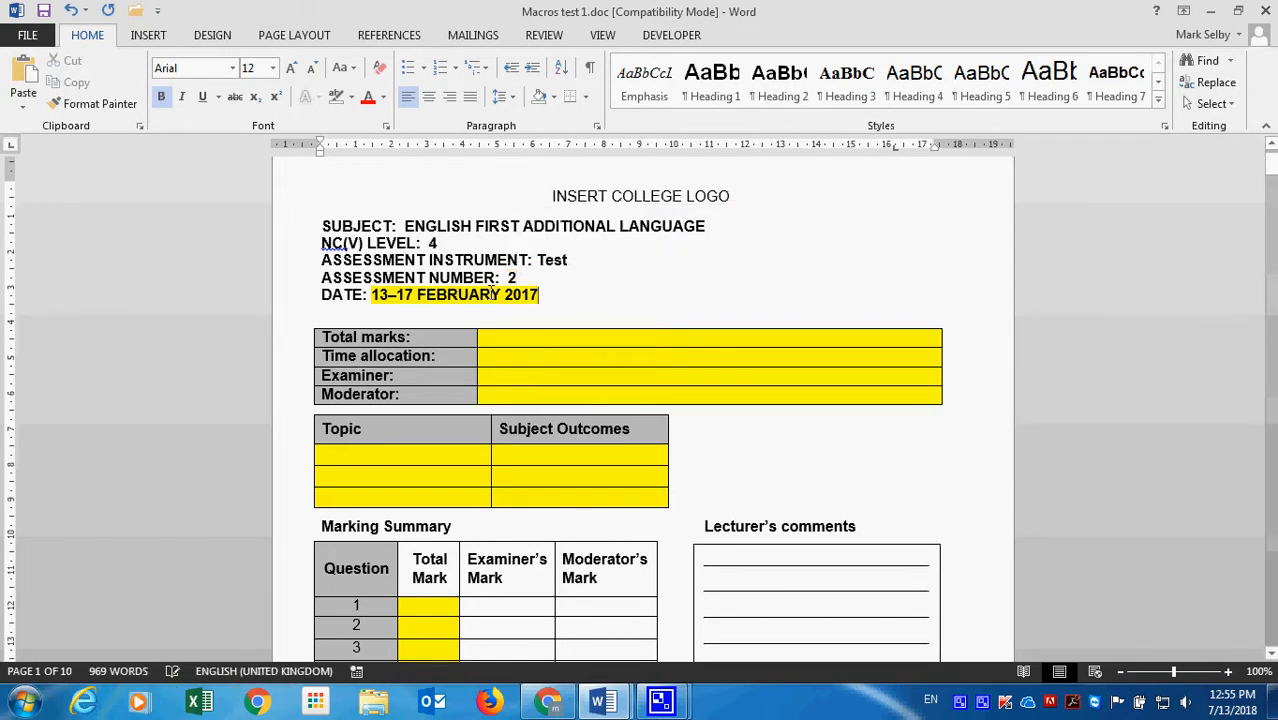
- Replace the highlighted date range in the heading with 13 July 2018
left_click_drag(539, 294, 371, 294)
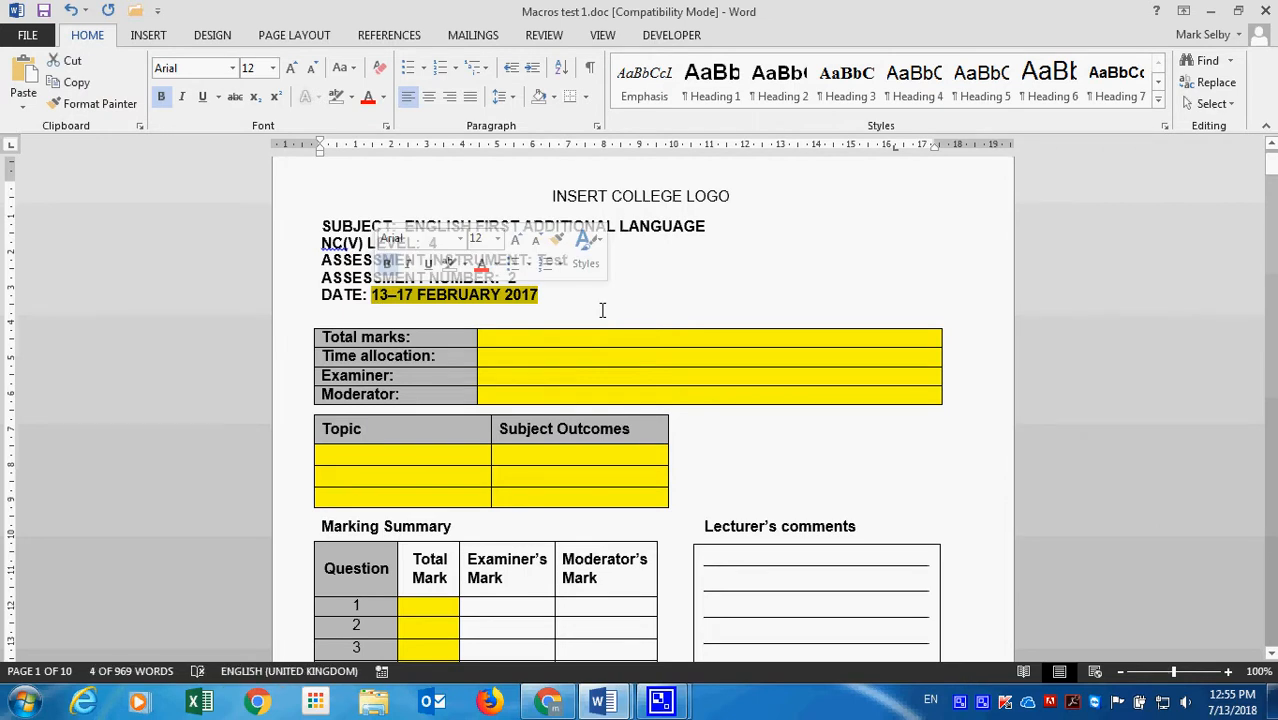
type("13")
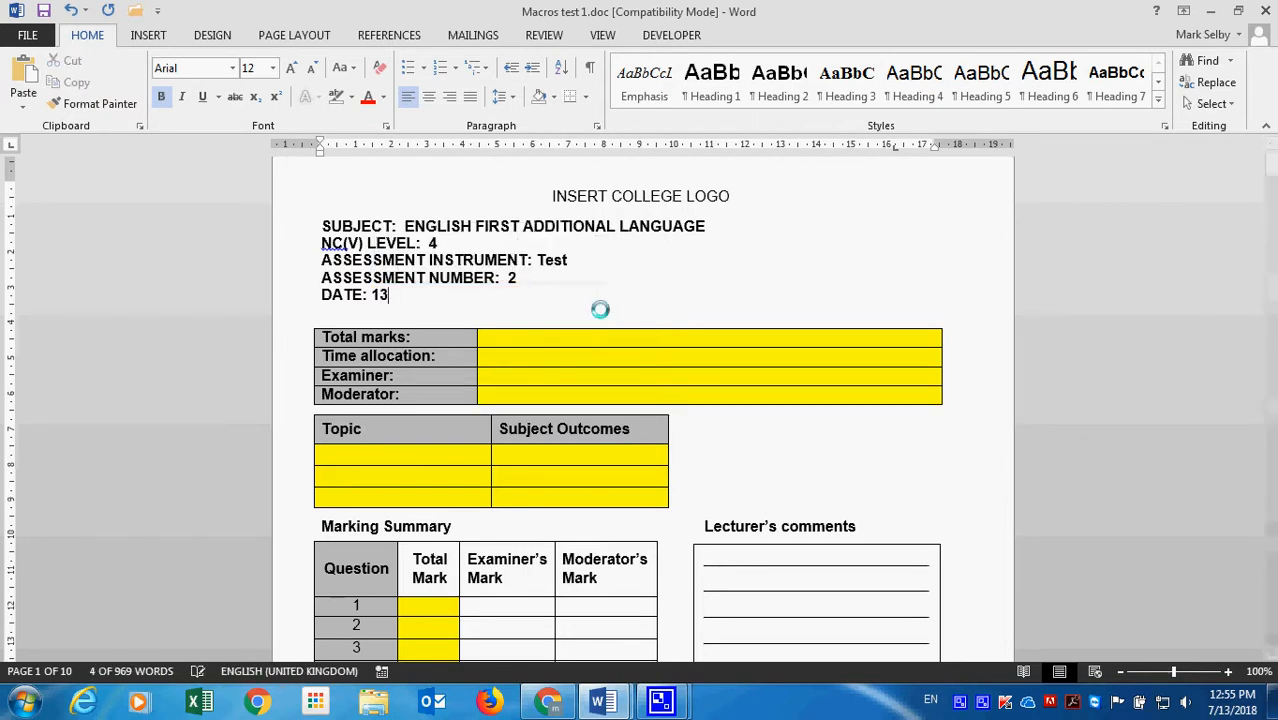
type(" July")
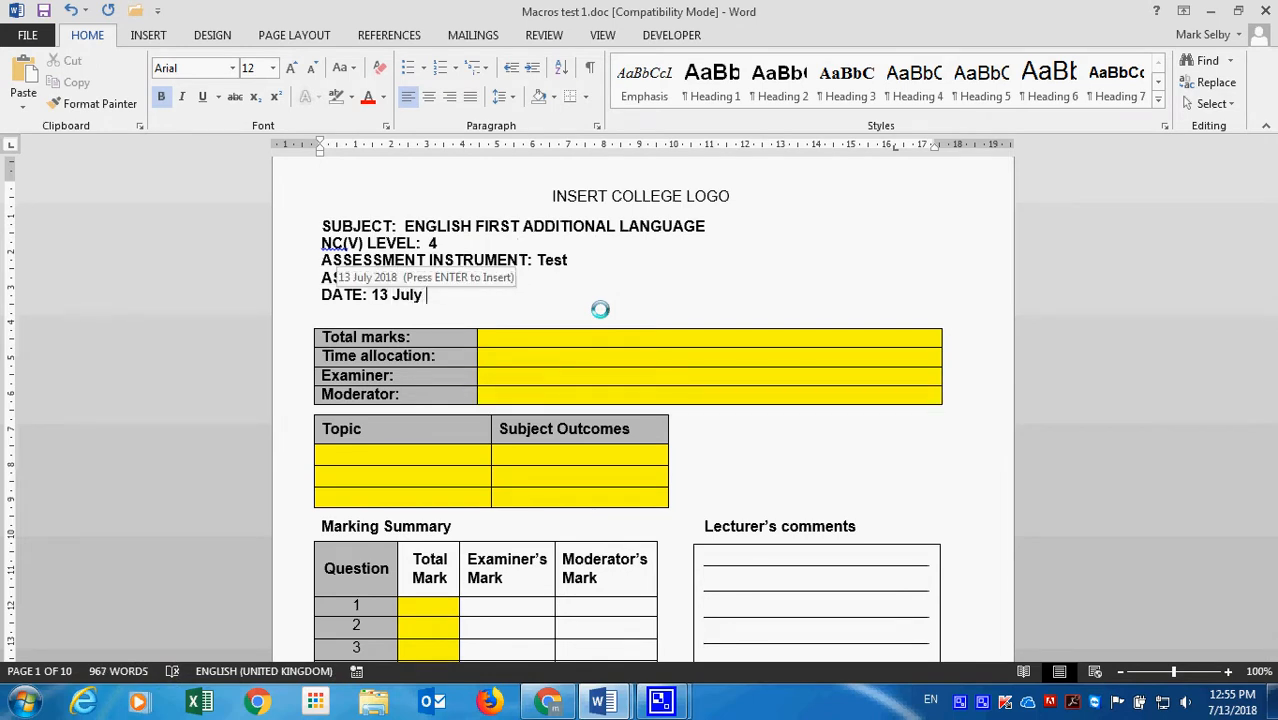
type(" 2018")
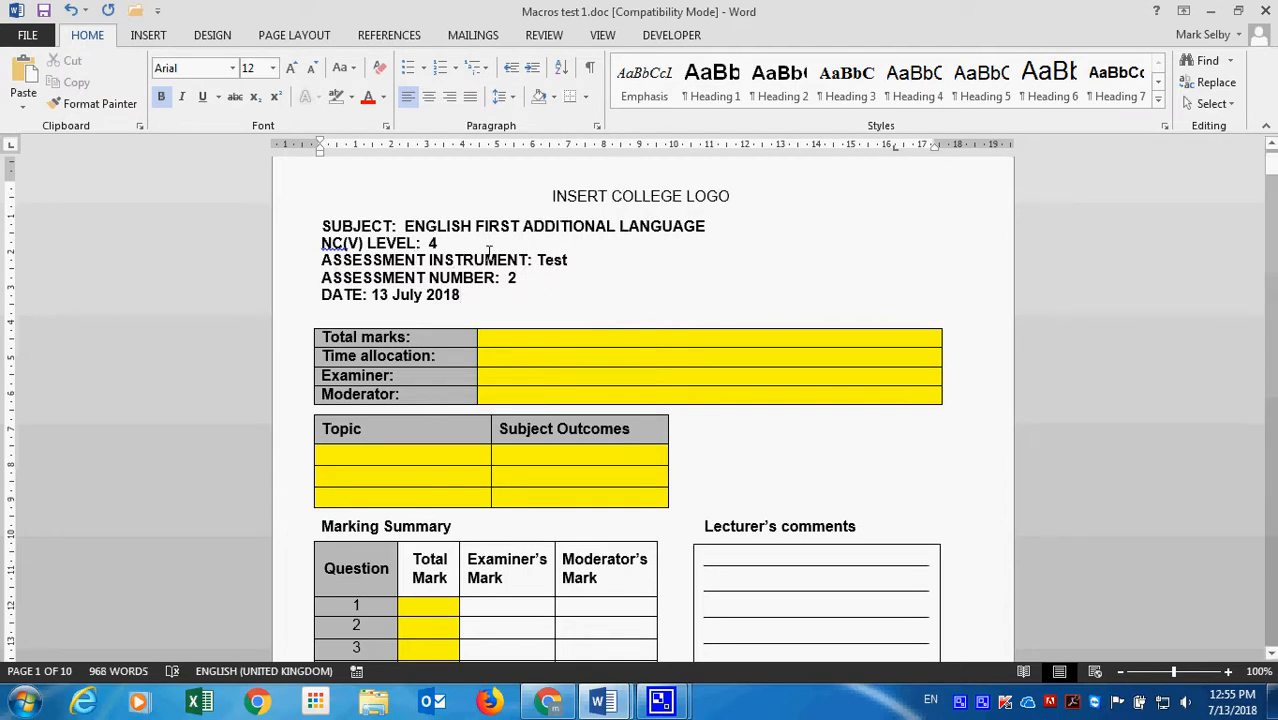
left_click_drag(538, 259, 576, 262)
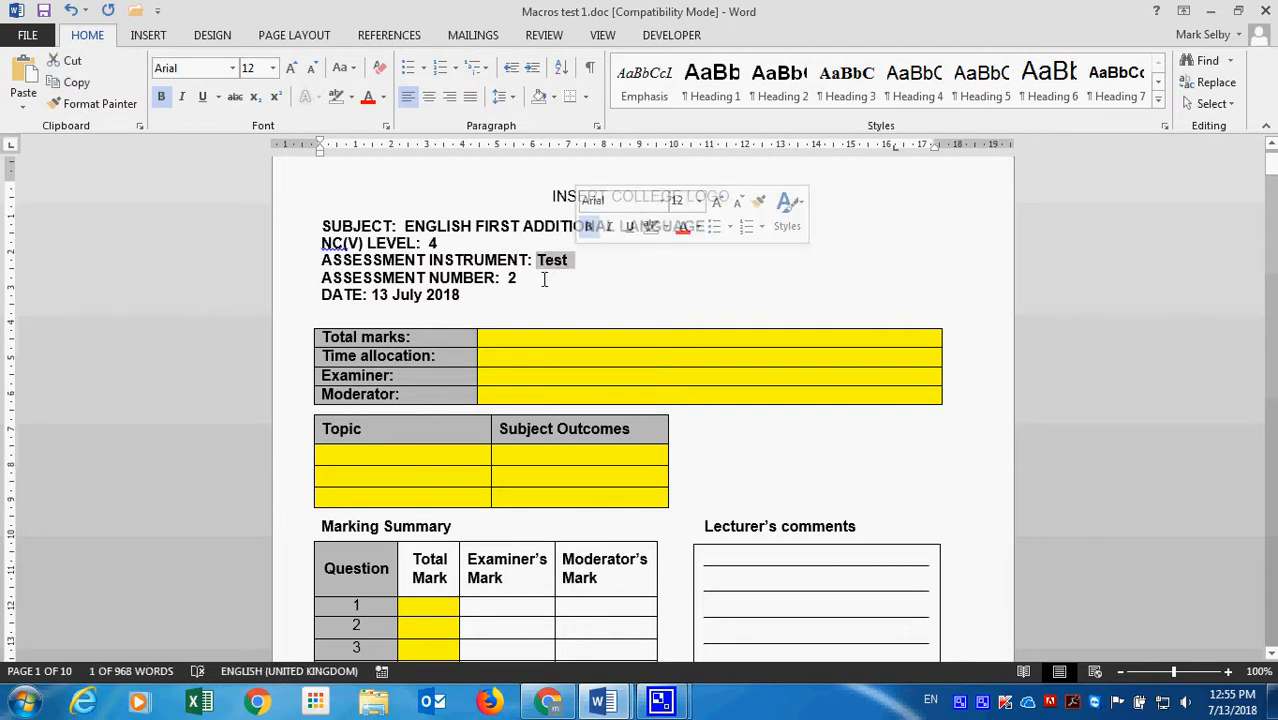
left_click(498, 341)
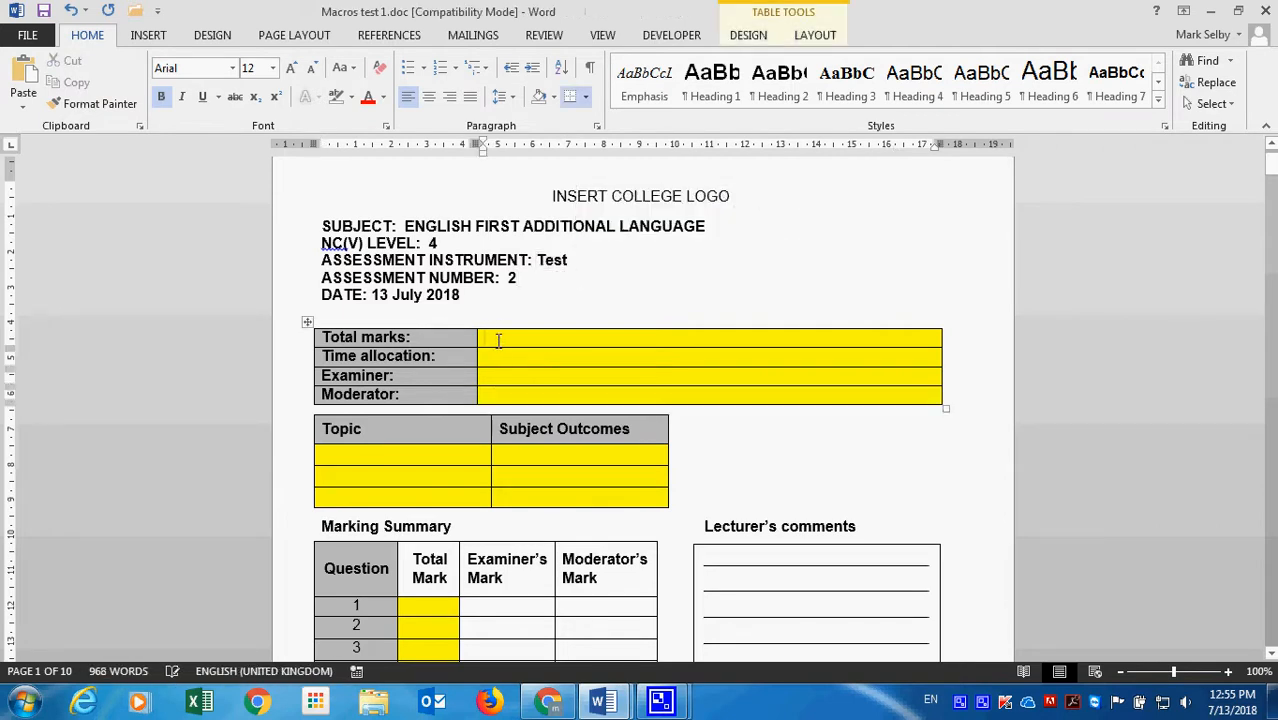
type("tes")
double_click(484, 343)
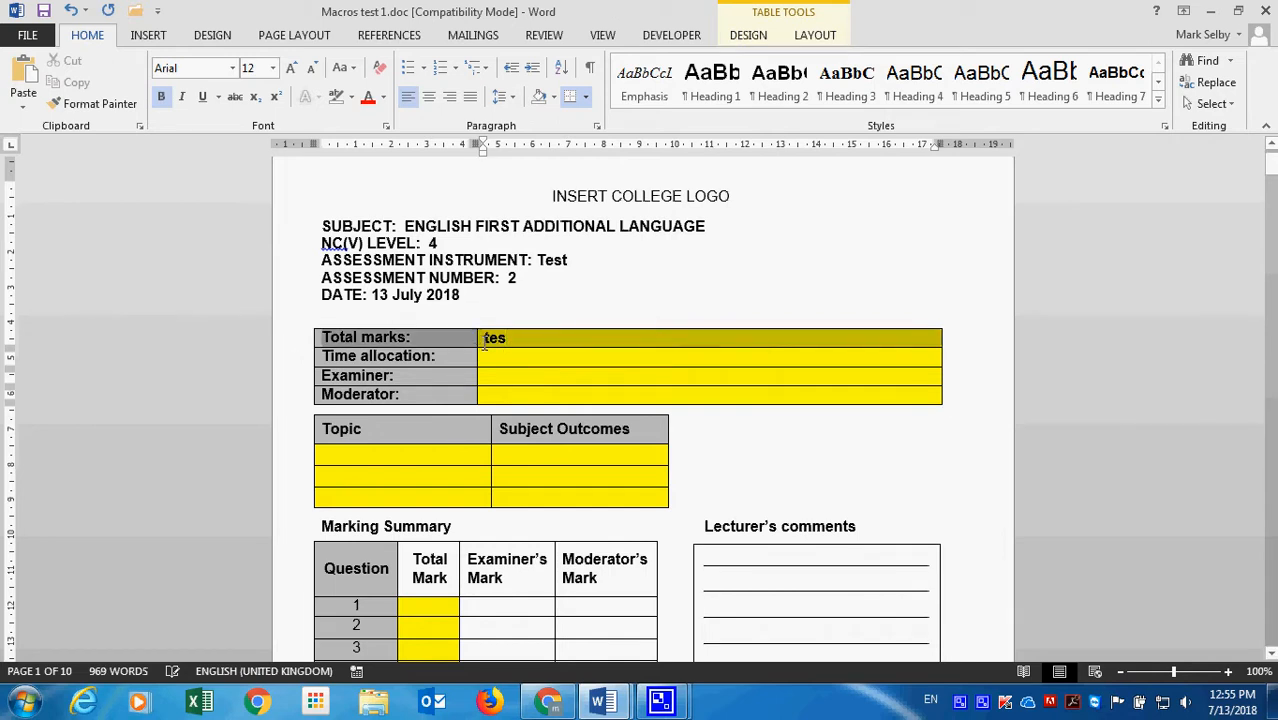
left_click(522, 344)
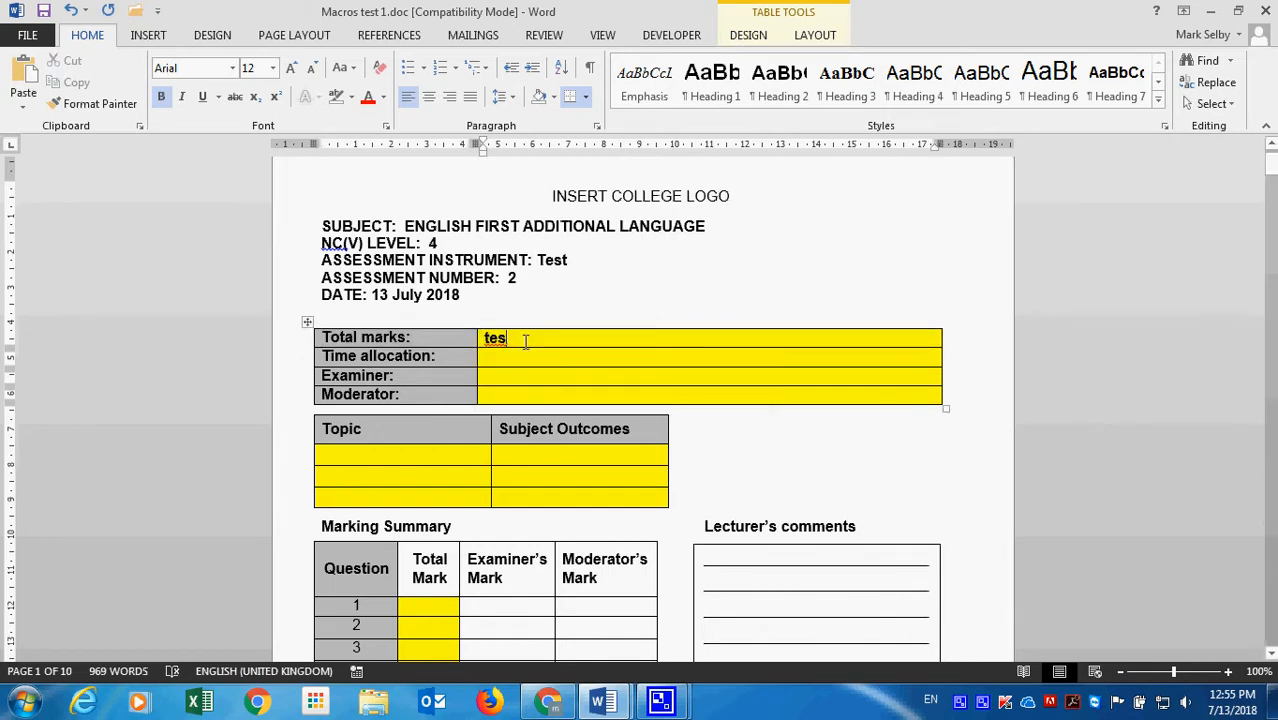
key("BackSpace")
key("BackSpace")
key("BackSpace")
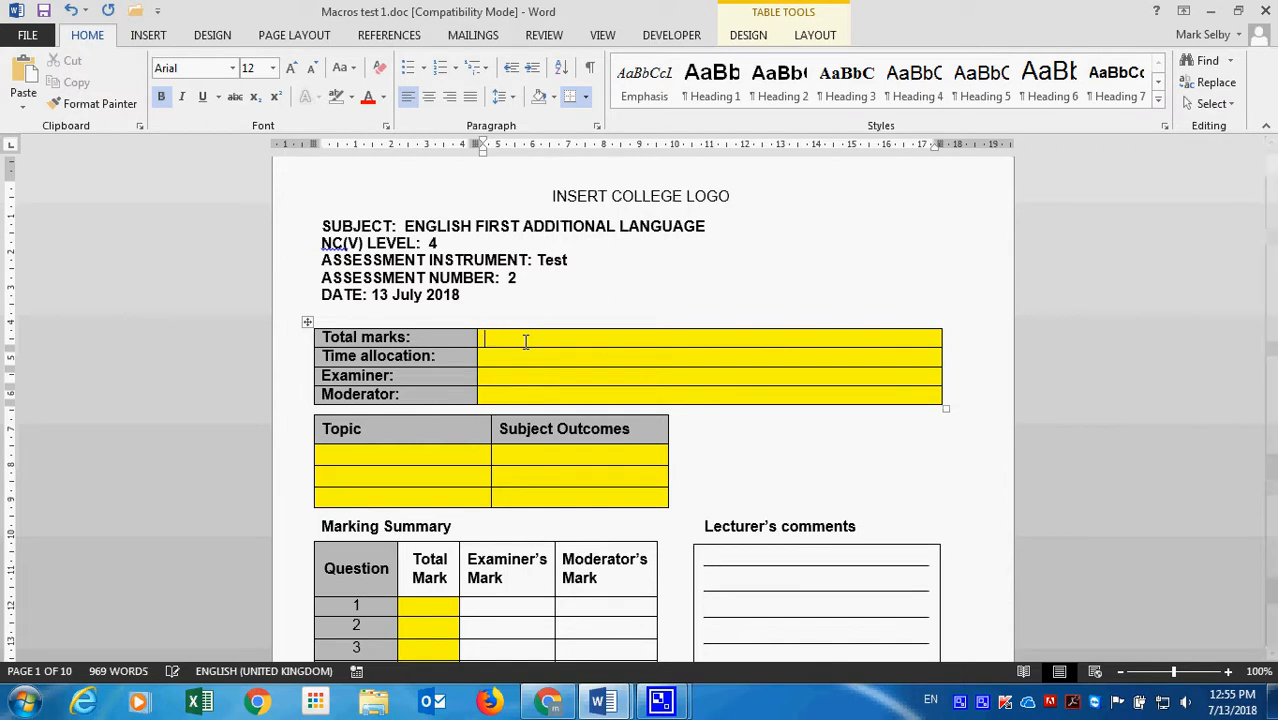
left_click(514, 356)
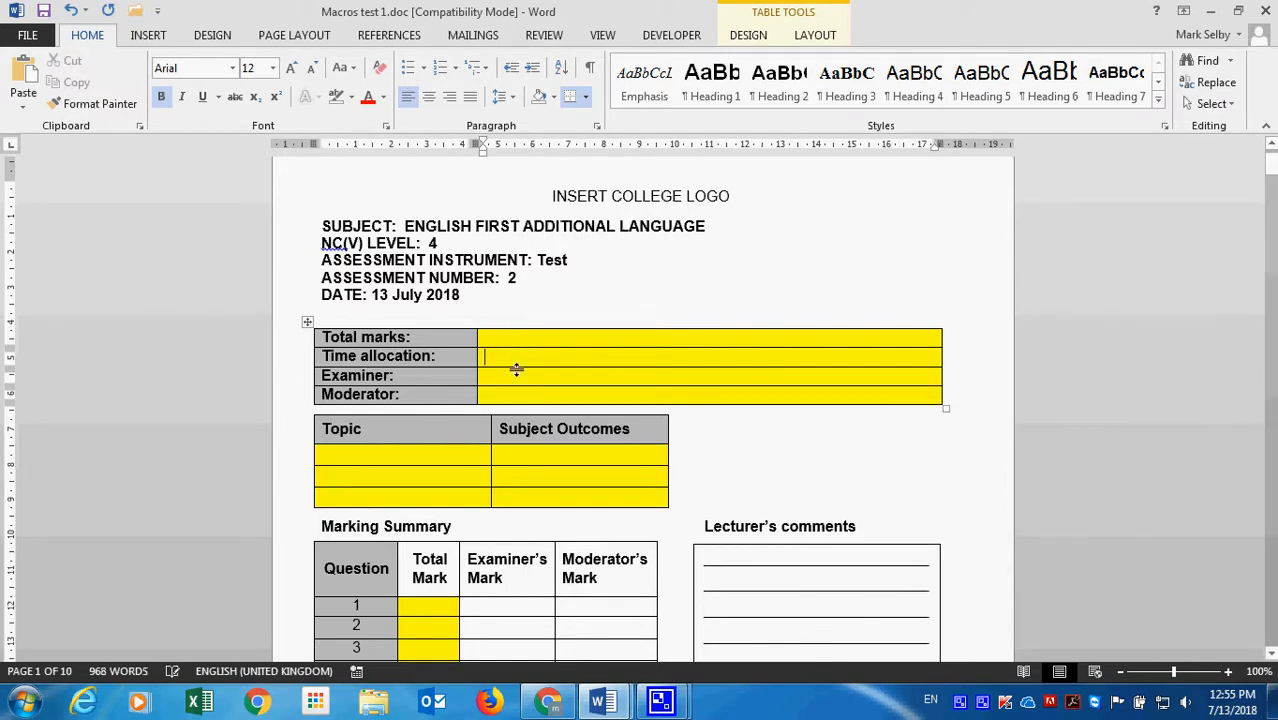
left_click(514, 375)
left_click(510, 393)
left_click(503, 345)
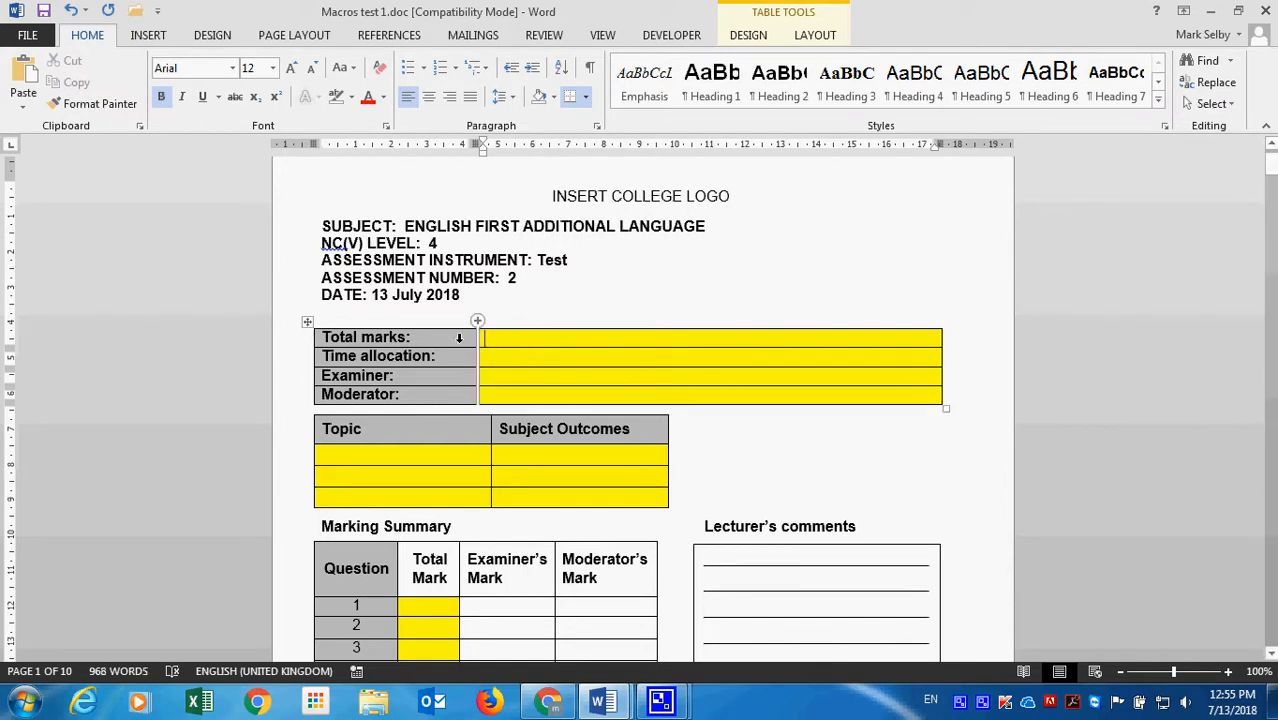
left_click(527, 278)
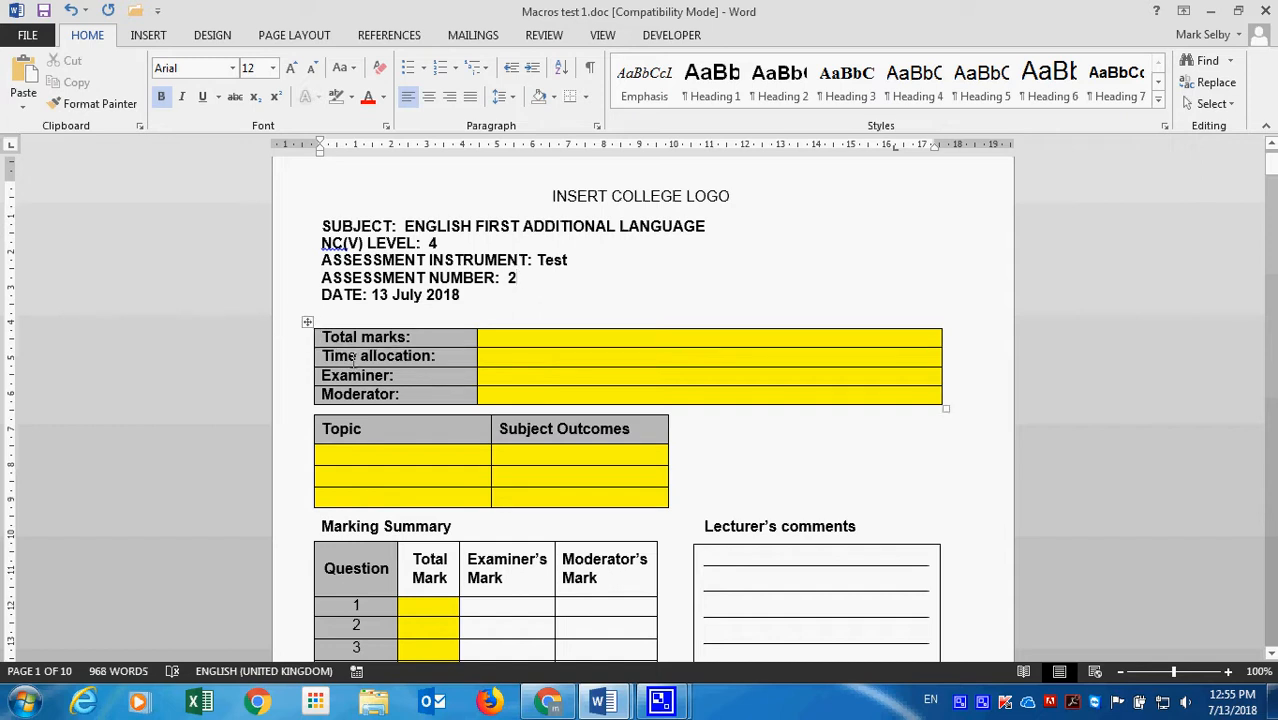
left_click(499, 344)
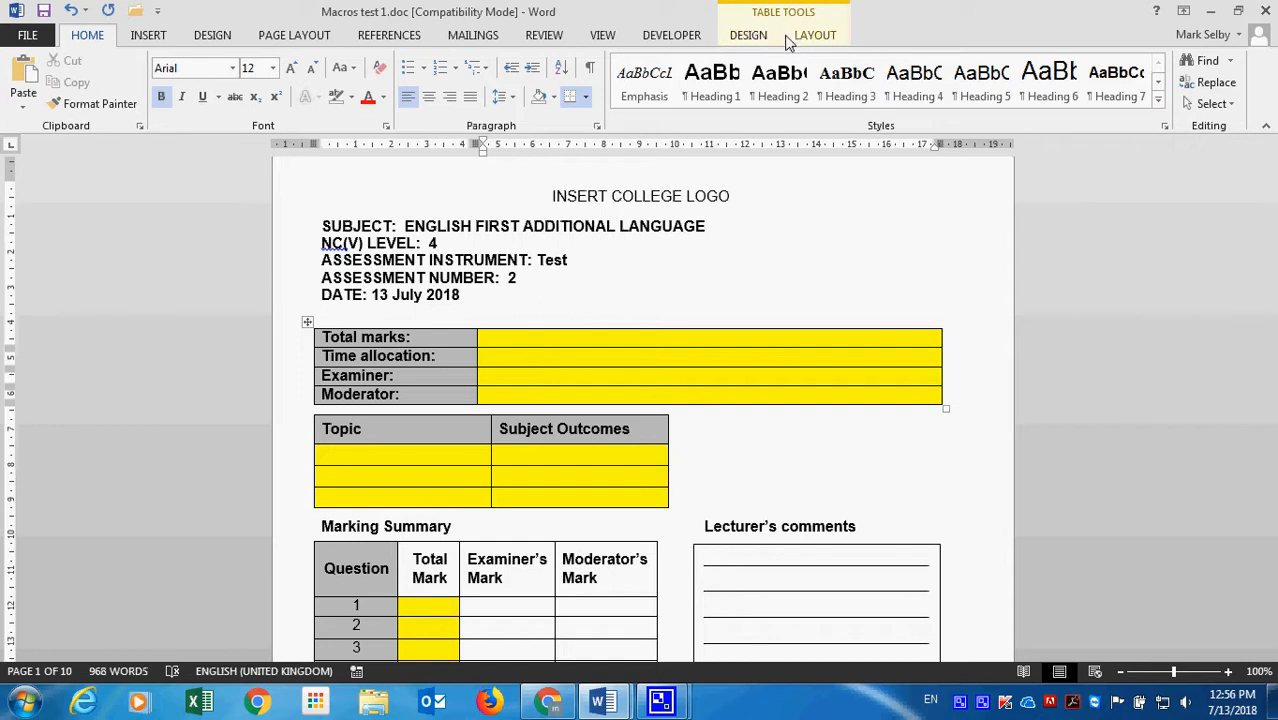
left_click(531, 284)
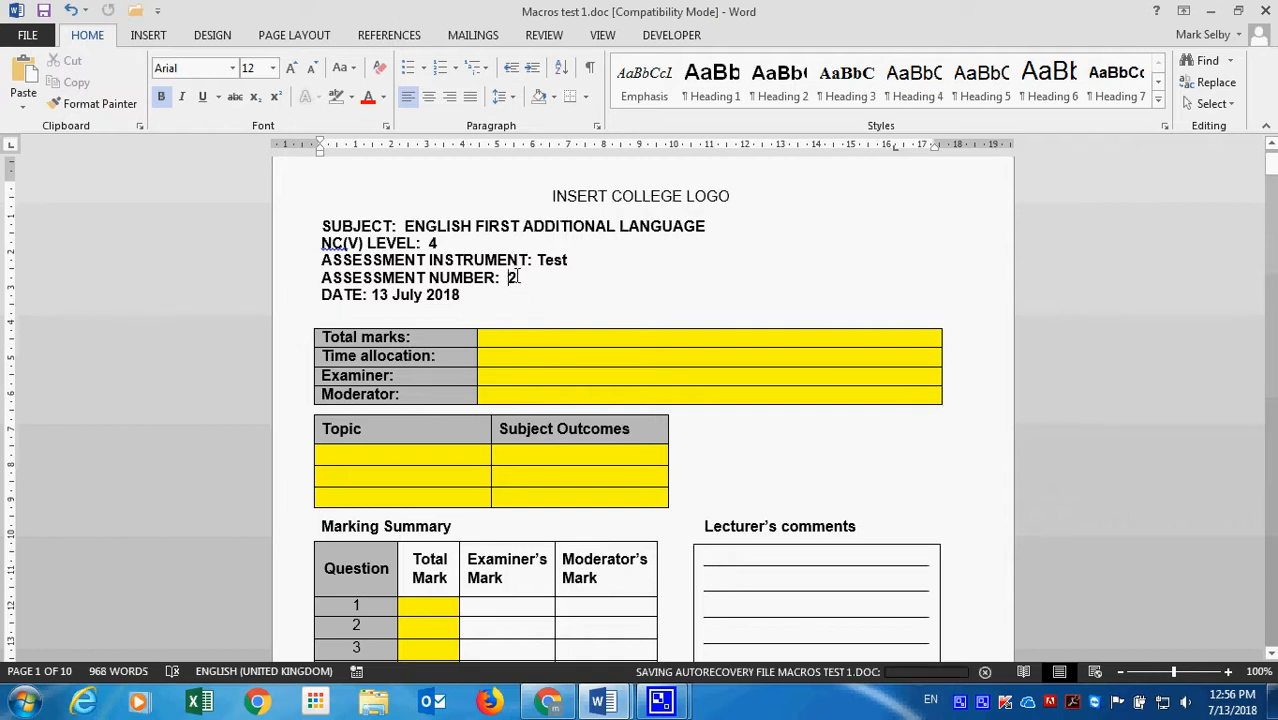
left_click(487, 338)
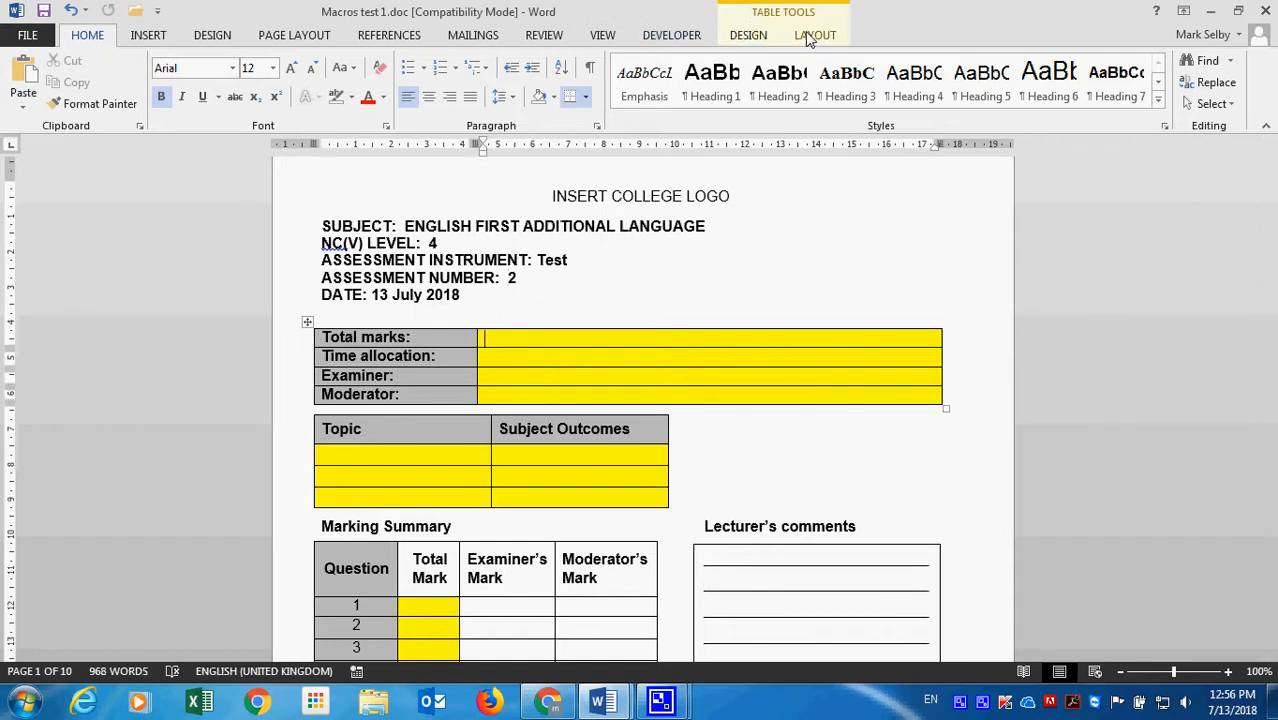
left_click(746, 36)
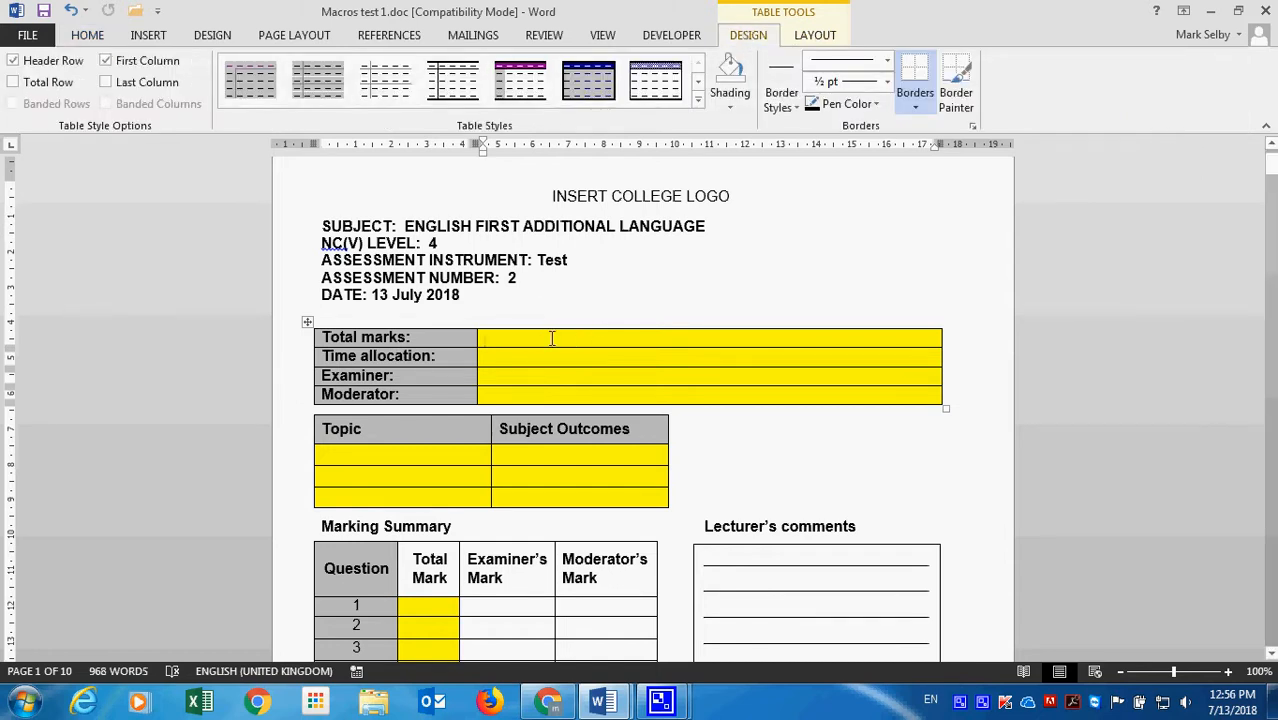
left_click(815, 35)
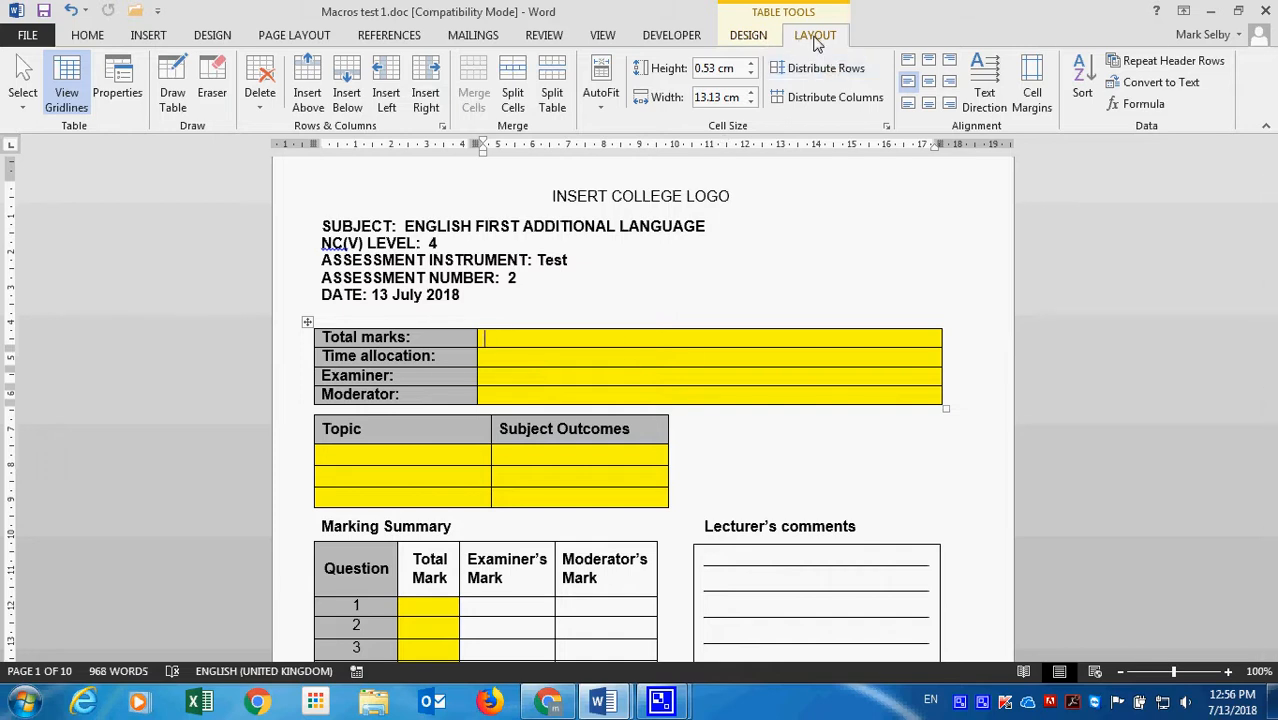
- Remove the yellow shading from the four blank cells beside Total marks, Time allocation, Examiner and Moderator by choosing No Color
left_click(752, 38)
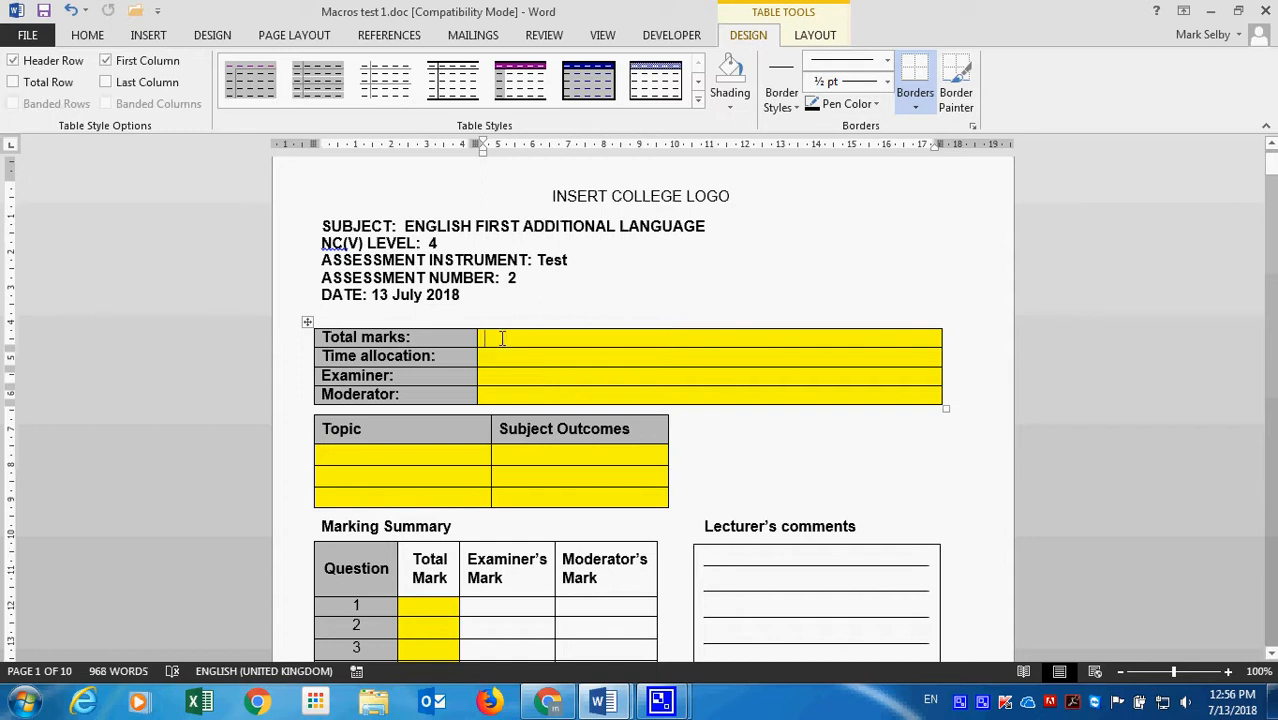
left_click_drag(502, 338, 507, 394)
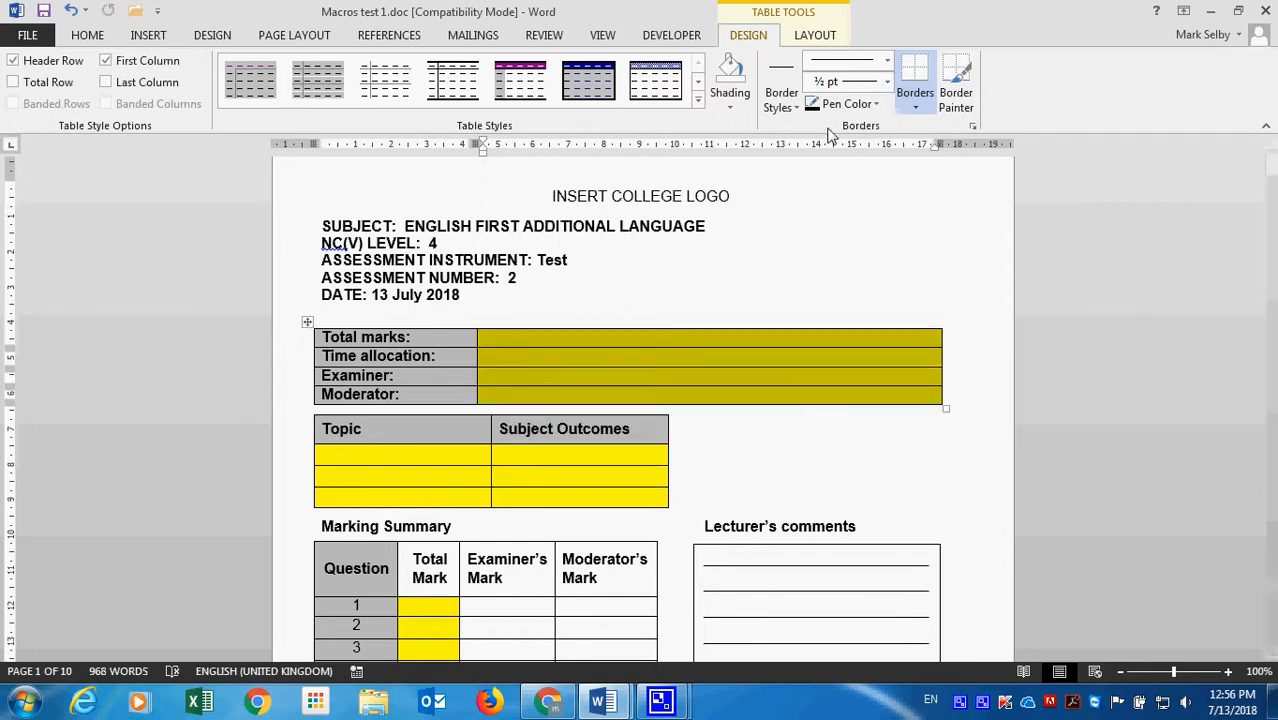
left_click(730, 110)
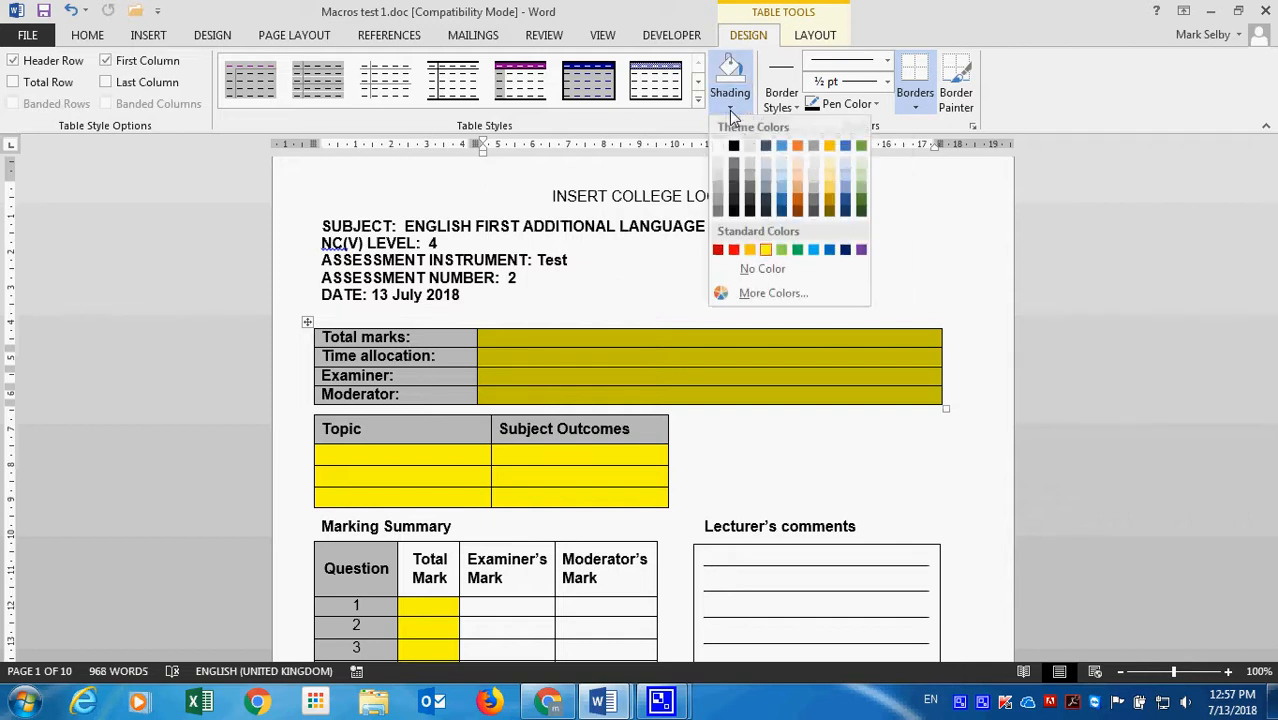
left_click(760, 272)
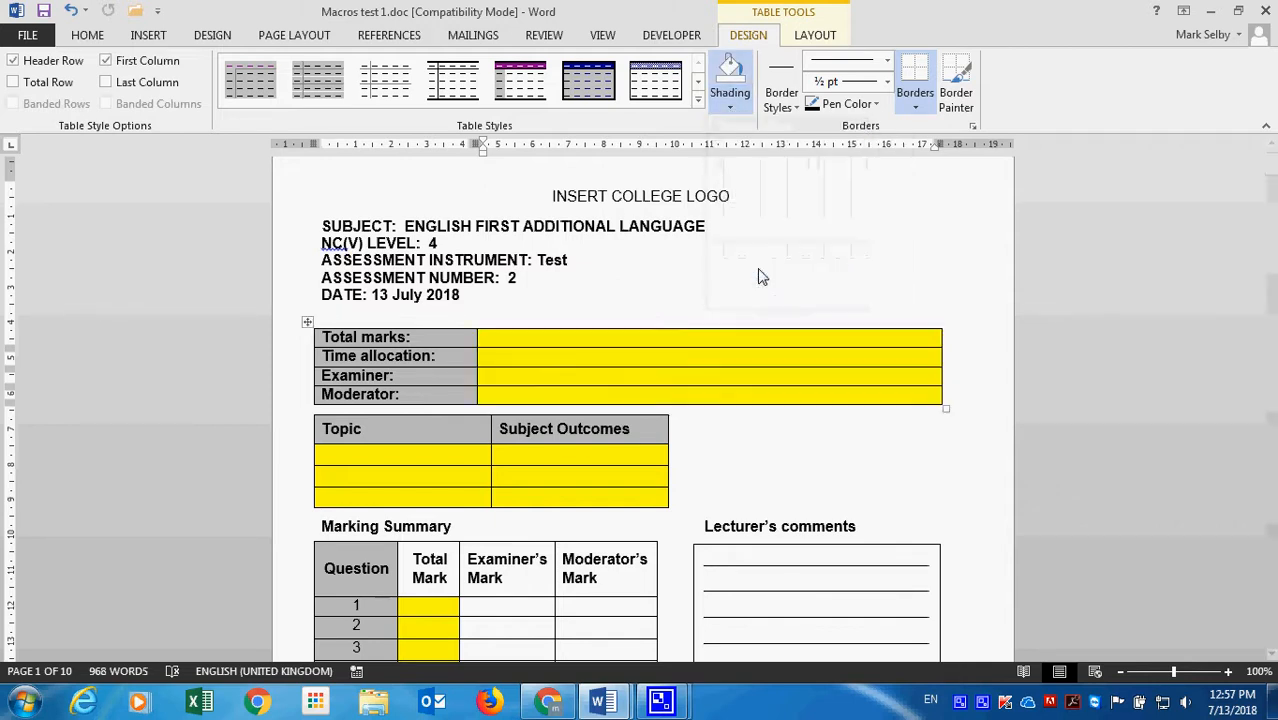
- Shade the blank cell beside Total marks with the standard yellow colour
left_click(584, 344)
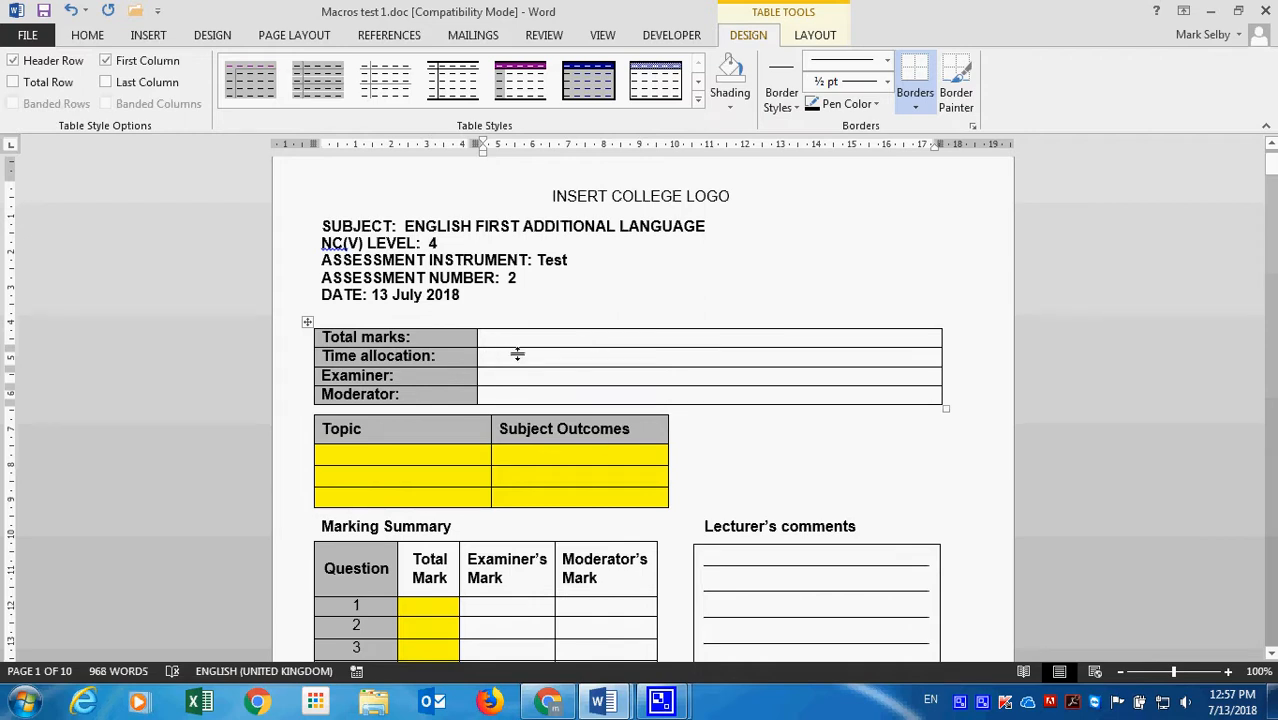
left_click(729, 110)
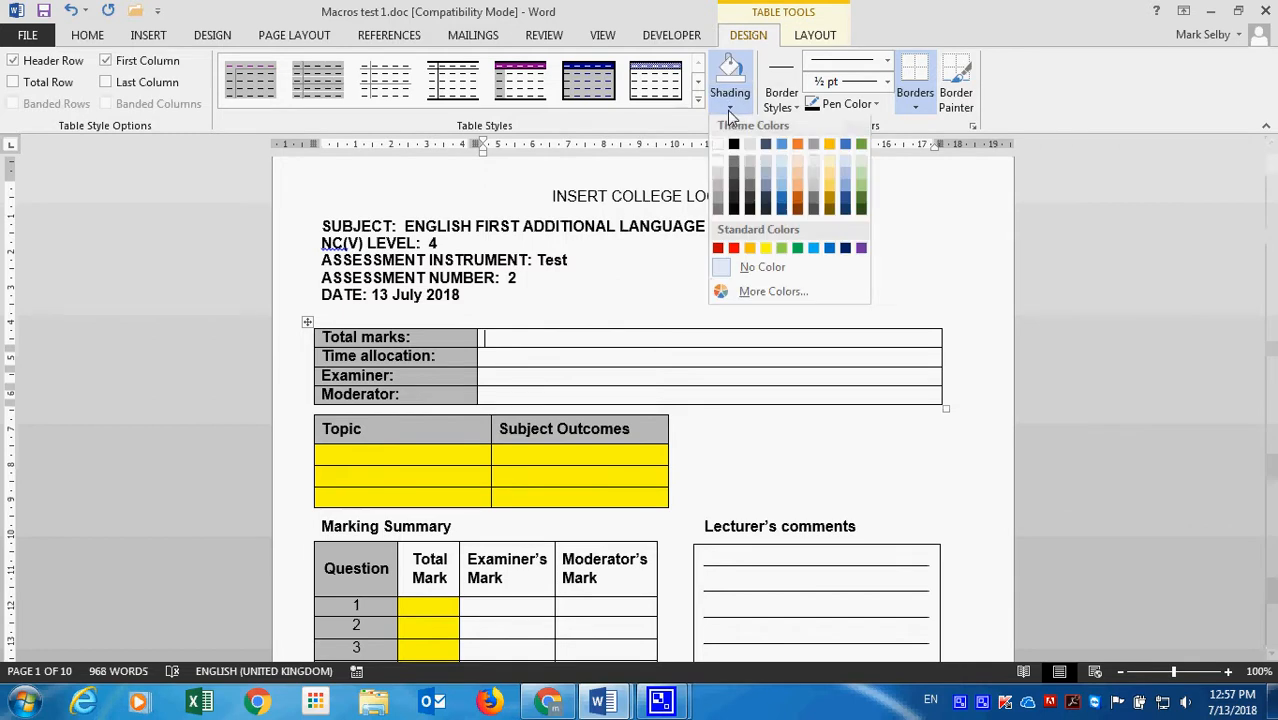
left_click(766, 251)
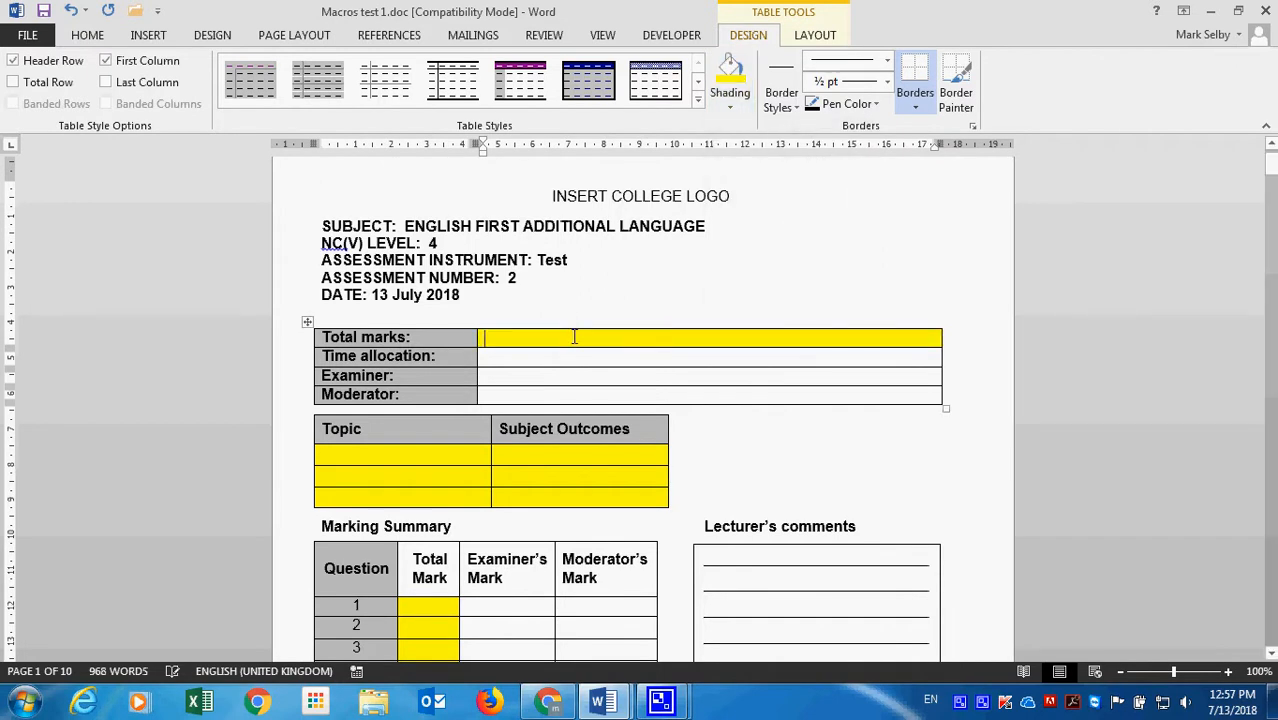
- Review the template's cover page, instructions page and the Section A: Comprehension strips under Question 1
scroll(540, 340, "down", 5)
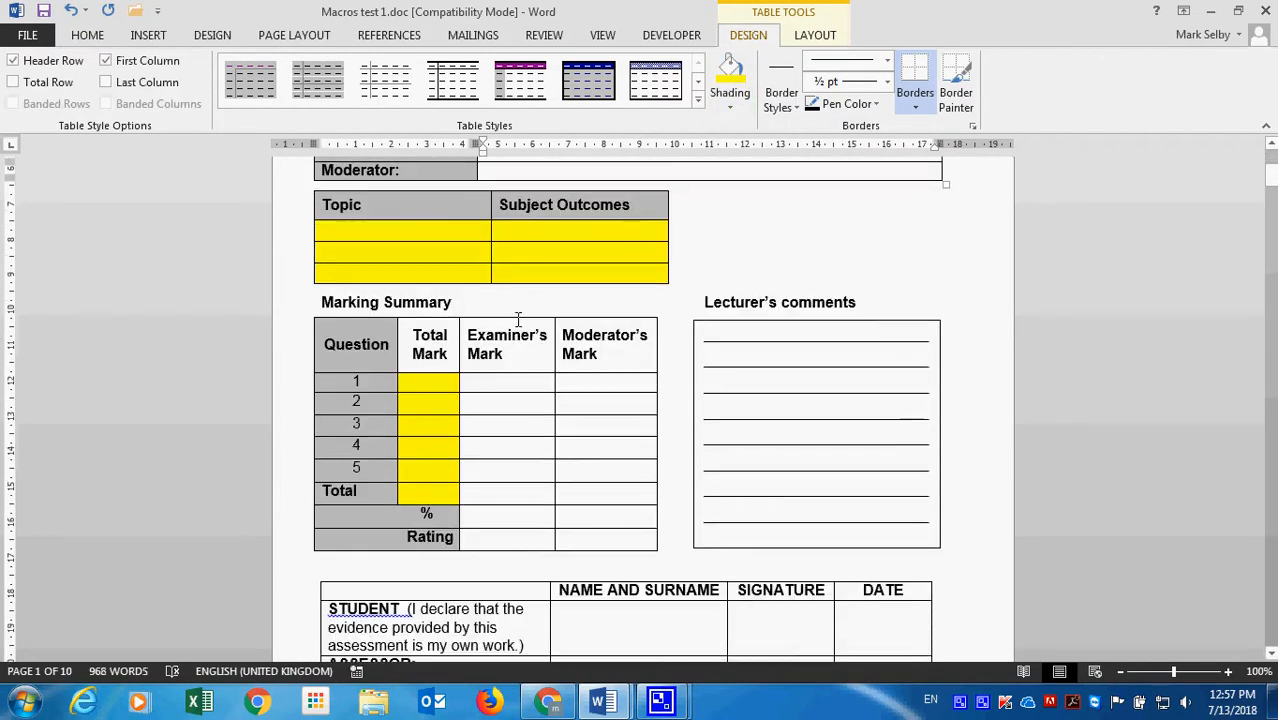
scroll(548, 370, "down", 15)
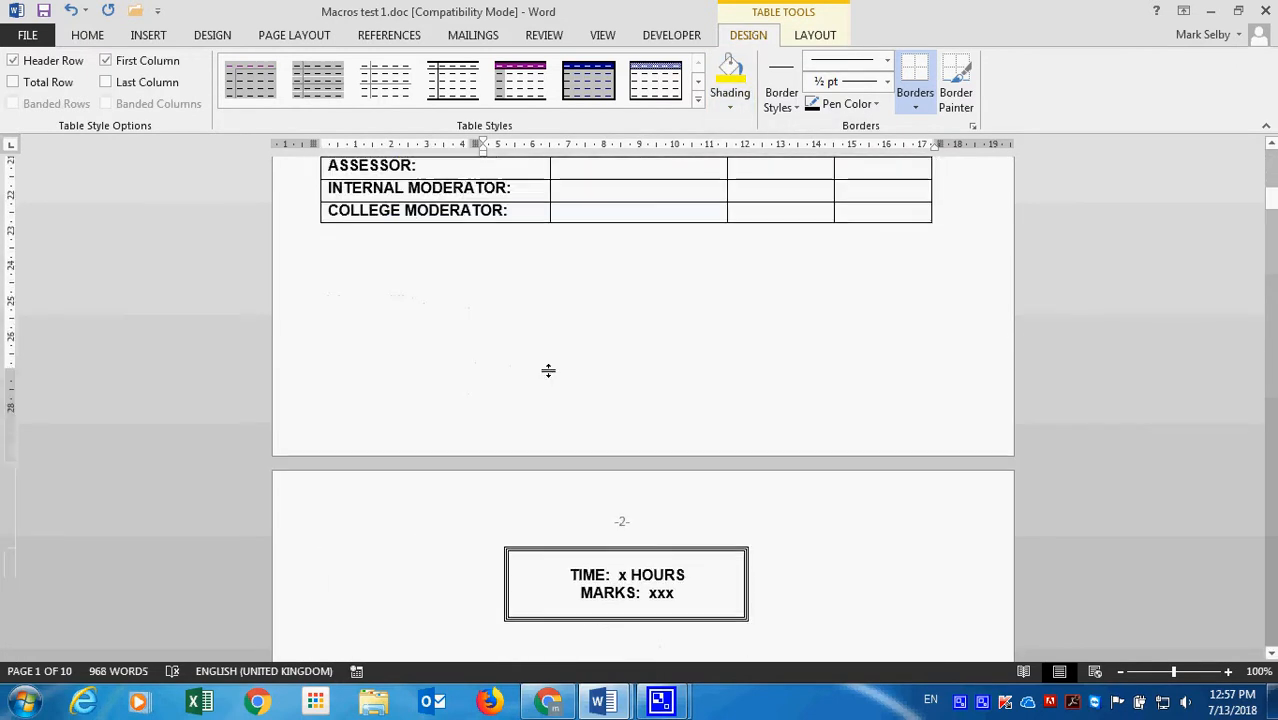
scroll(548, 370, "down", 4)
scroll(548, 372, "up", 3)
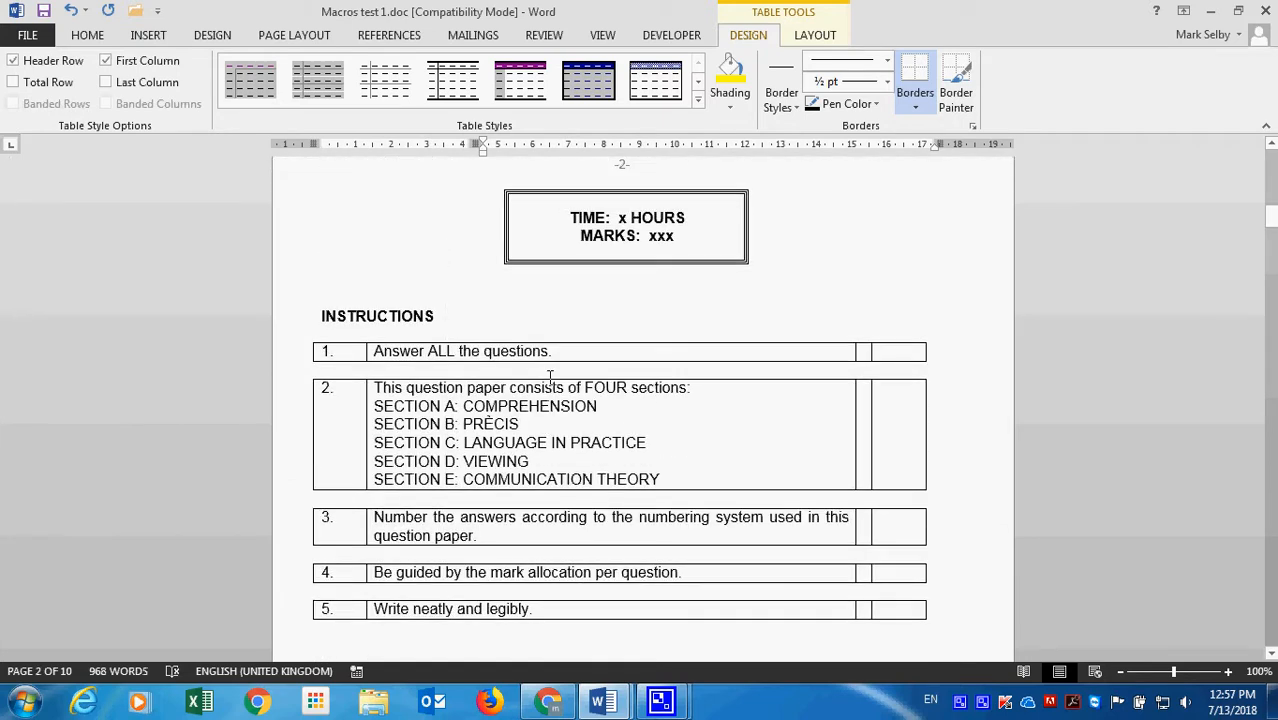
scroll(644, 470, "up", 14)
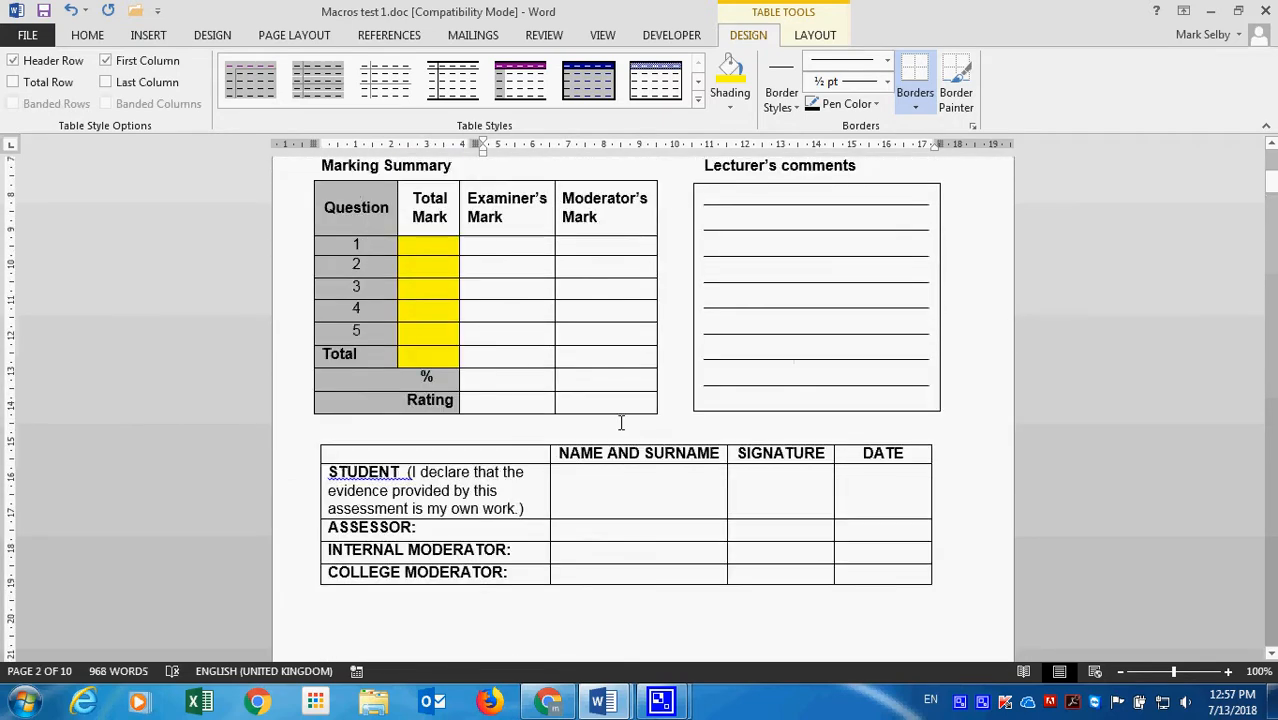
scroll(617, 422, "up", 3)
scroll(585, 303, "down", 14)
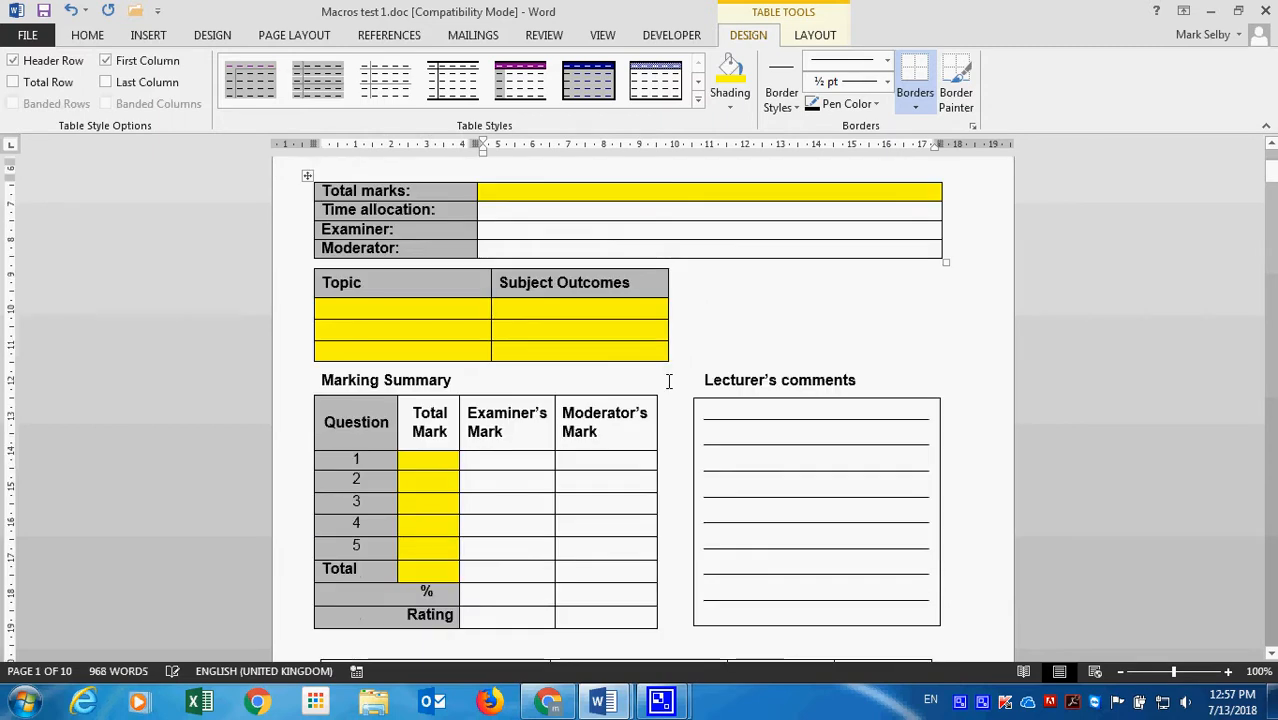
scroll(628, 399, "down", 14)
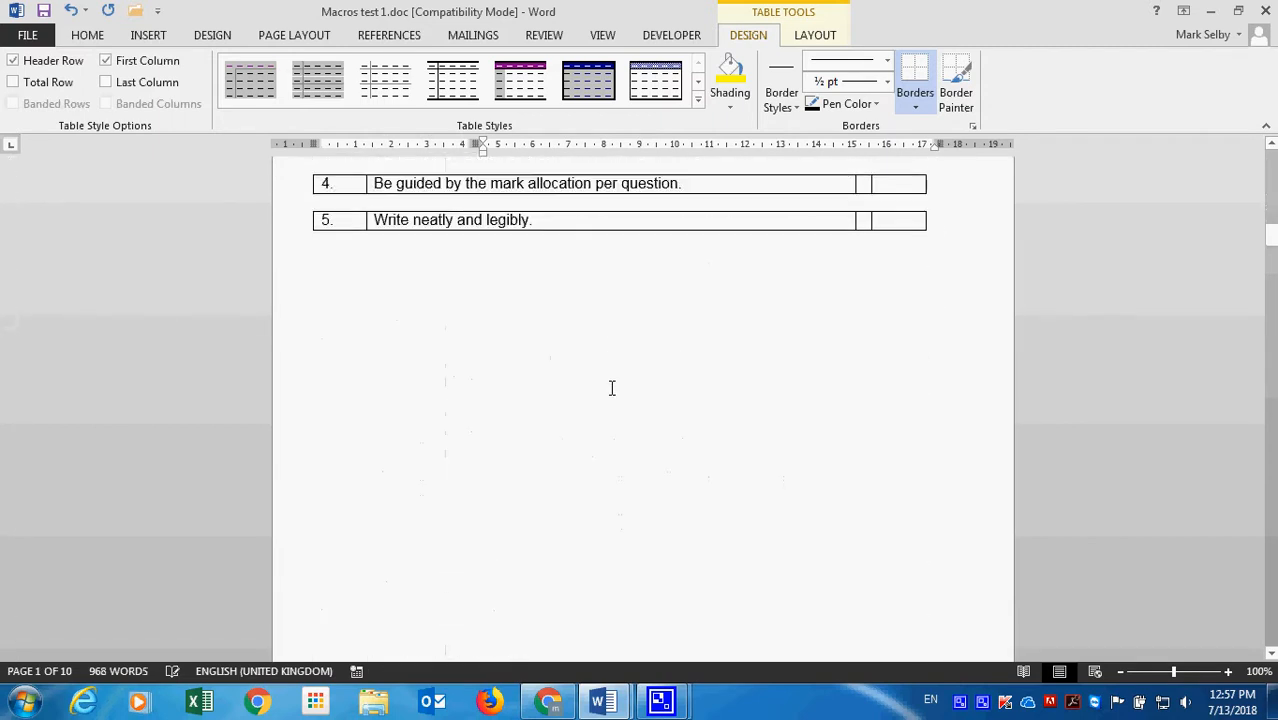
scroll(630, 365, "up", 1)
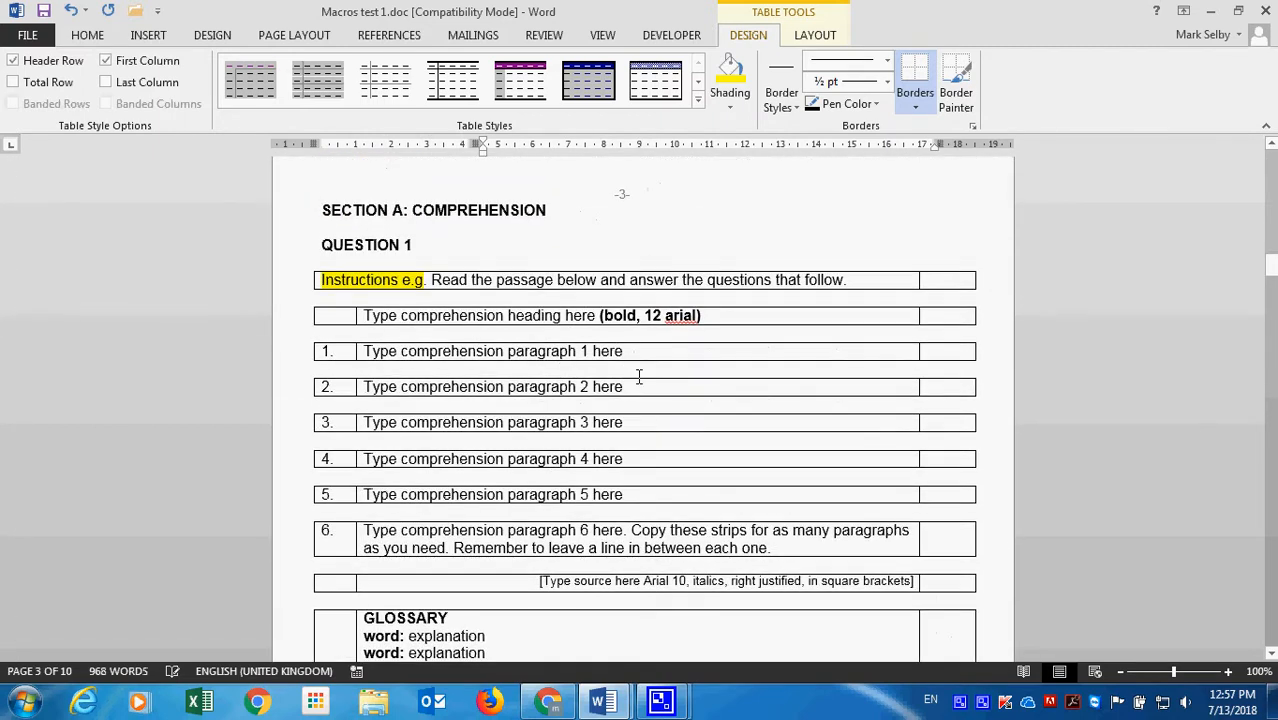
- Select the whole comprehension heading strip under Question 1, insert columns to its left, and undo the insertion
left_click(712, 318)
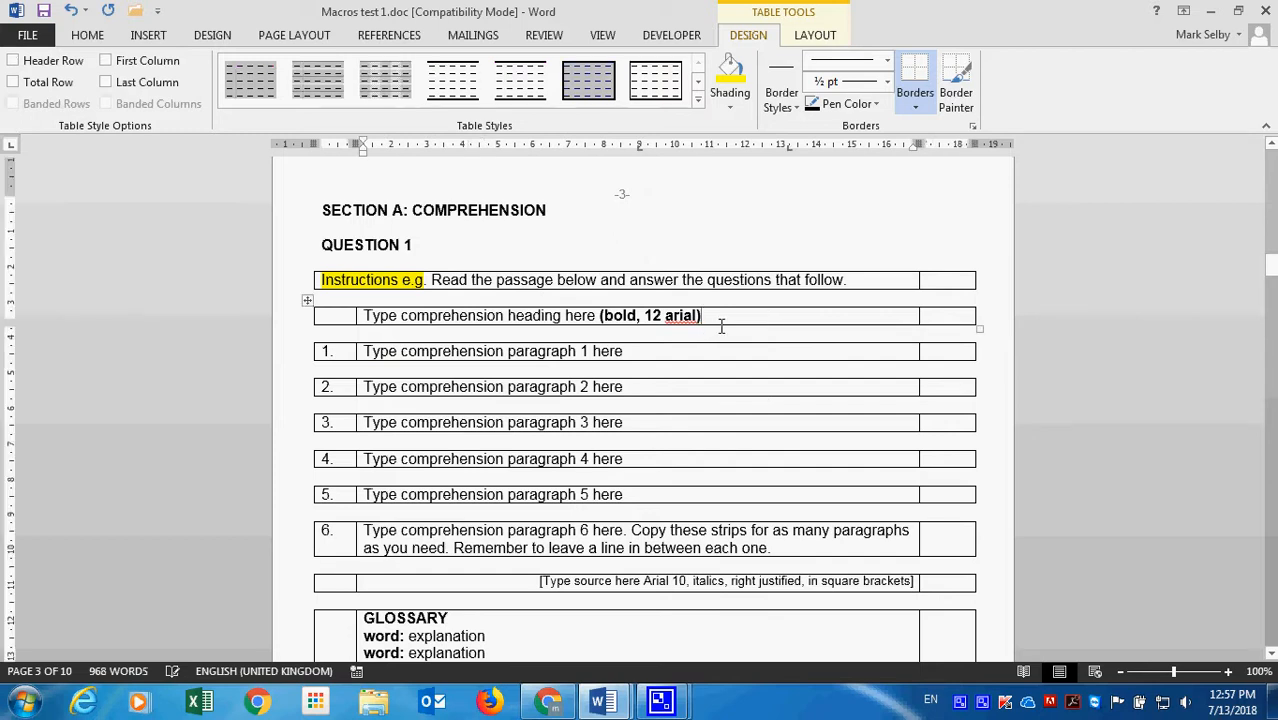
left_click(688, 352)
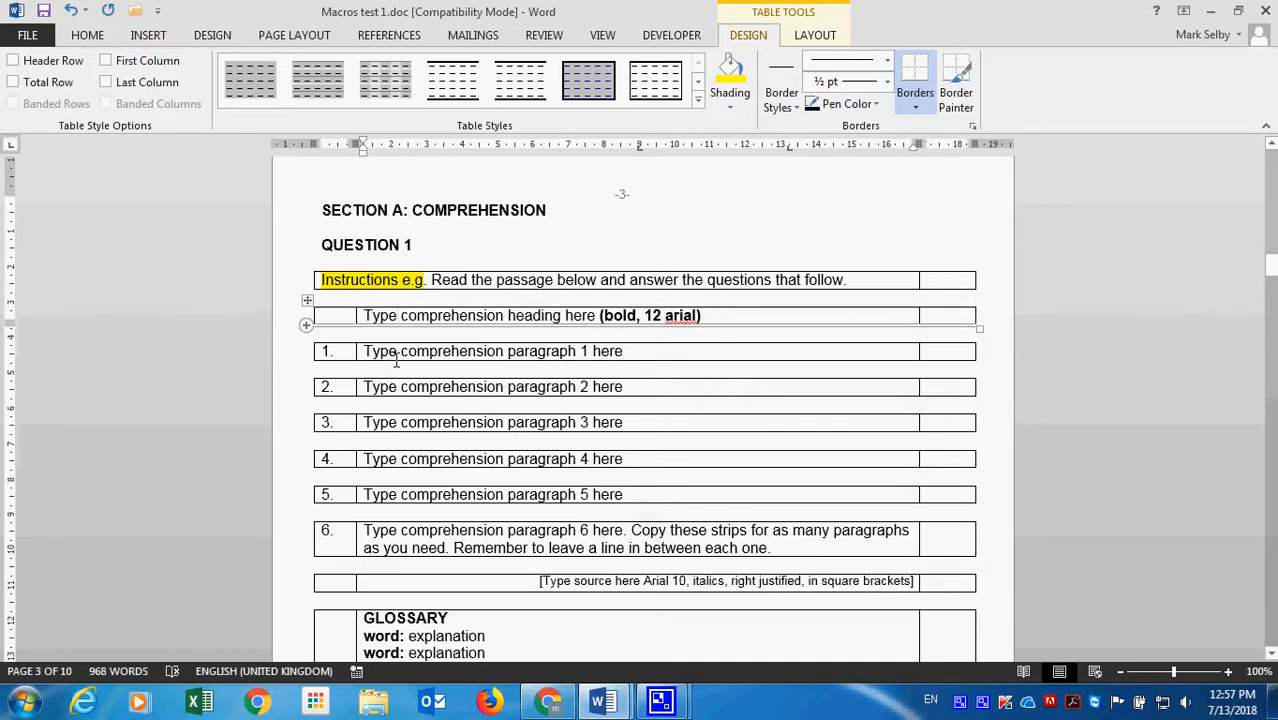
left_click(356, 334)
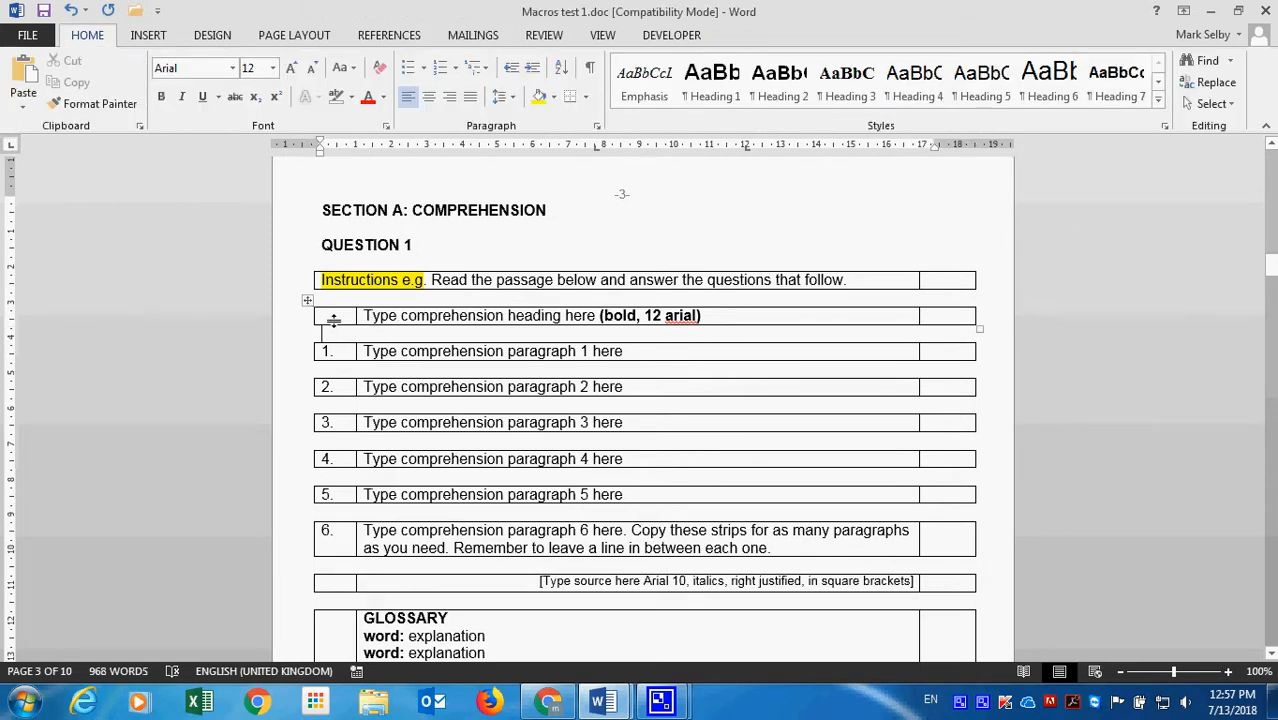
left_click(333, 319)
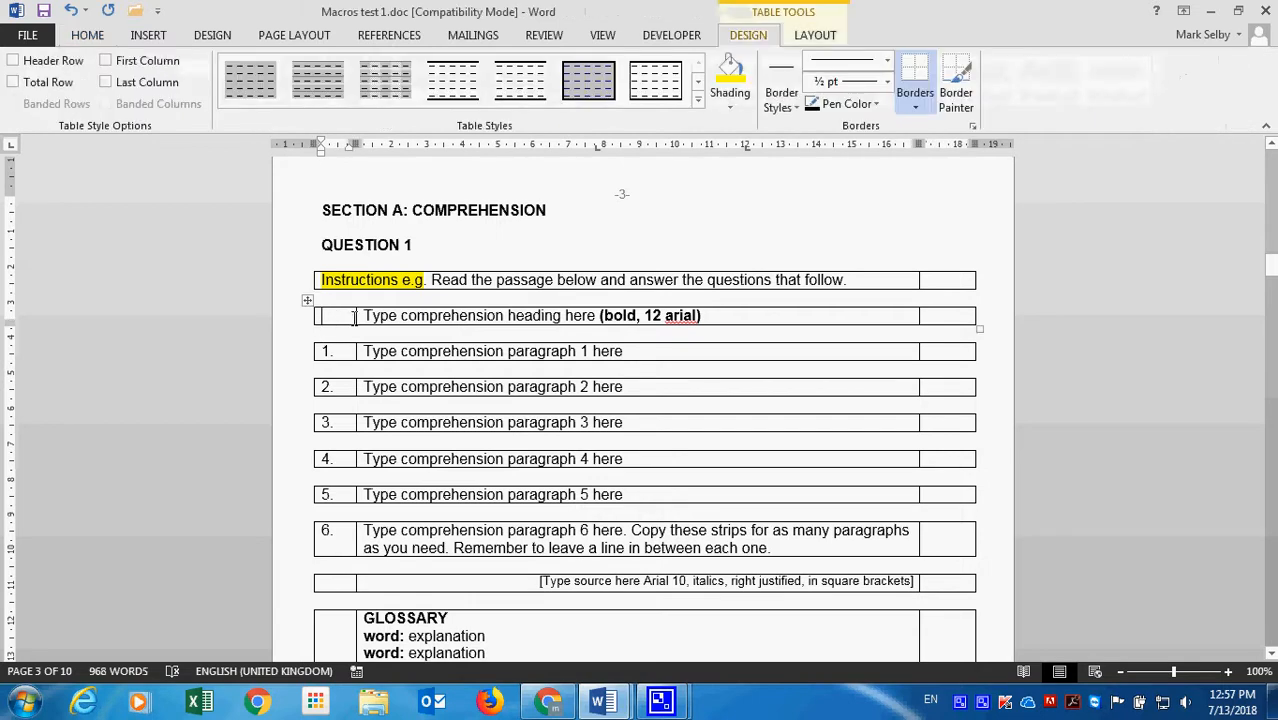
left_click(305, 304)
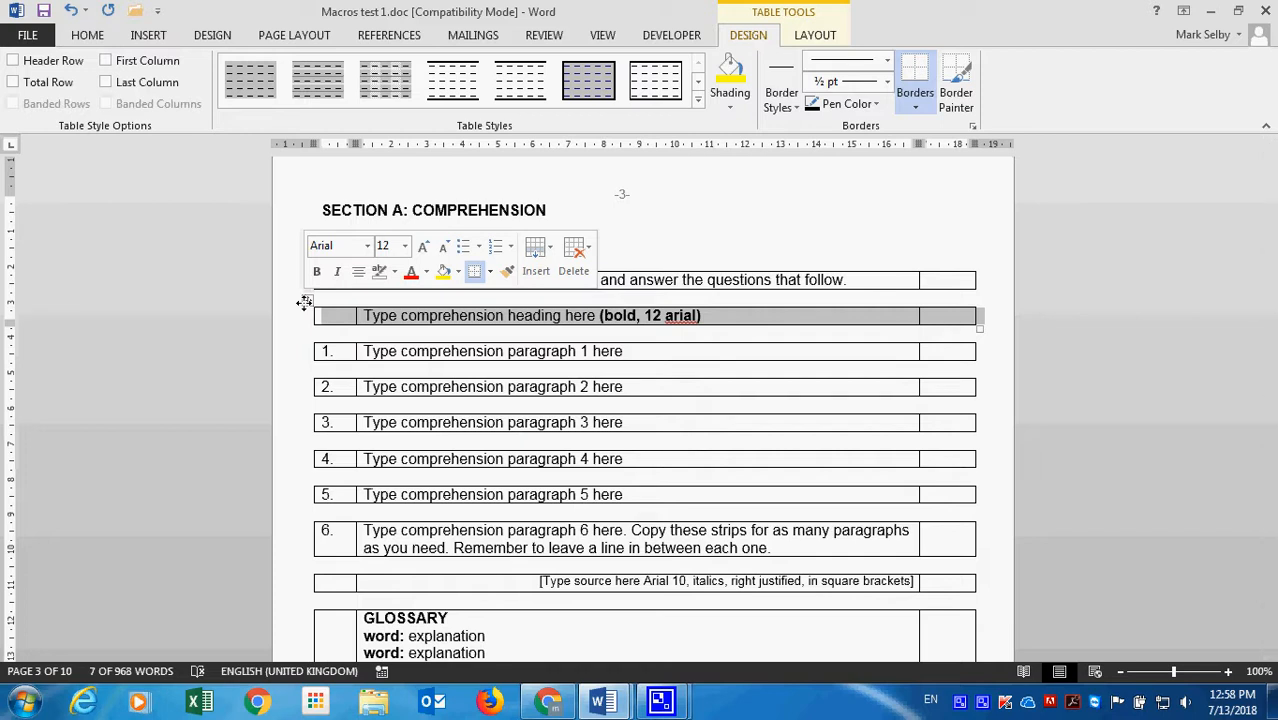
left_click(545, 265)
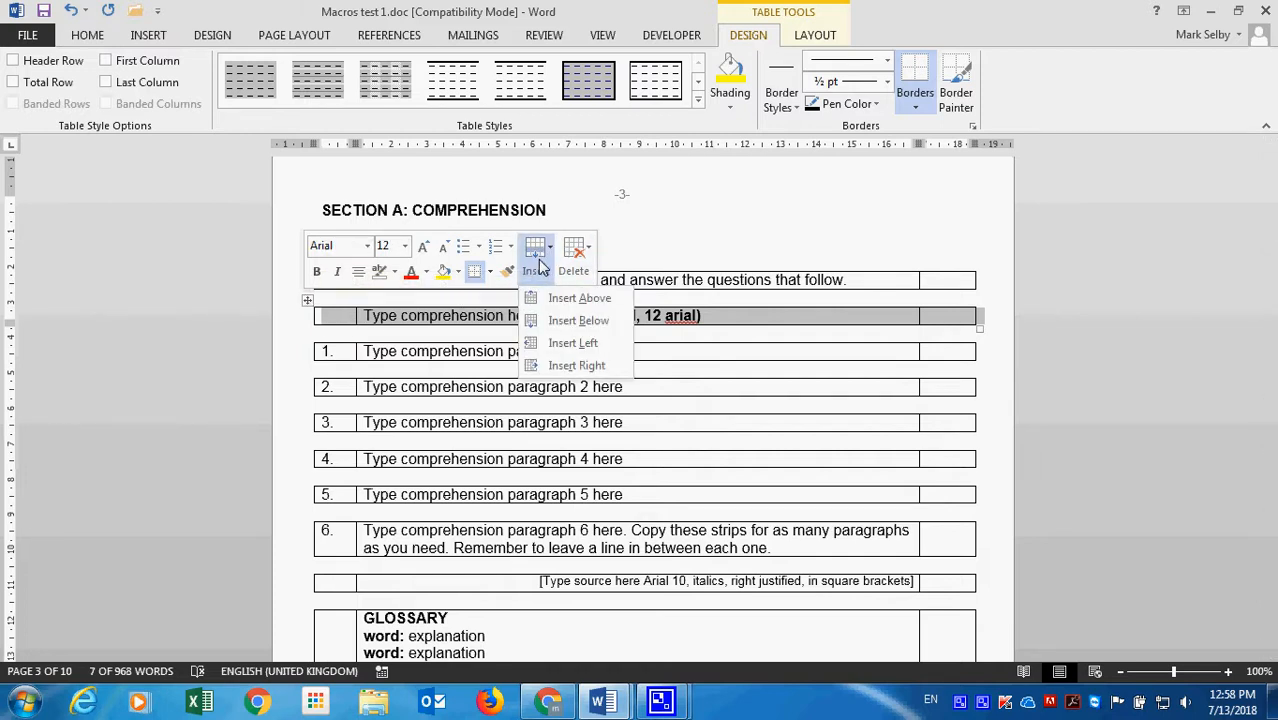
left_click(570, 343)
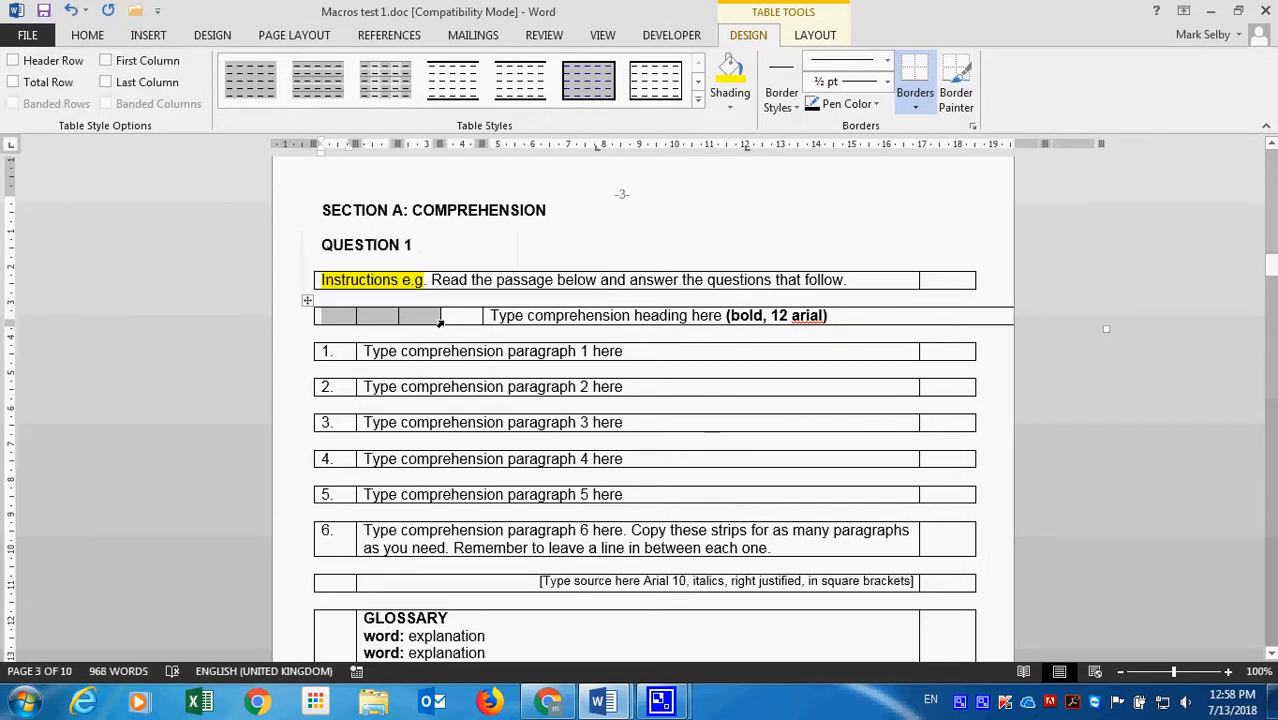
key("ctrl+z")
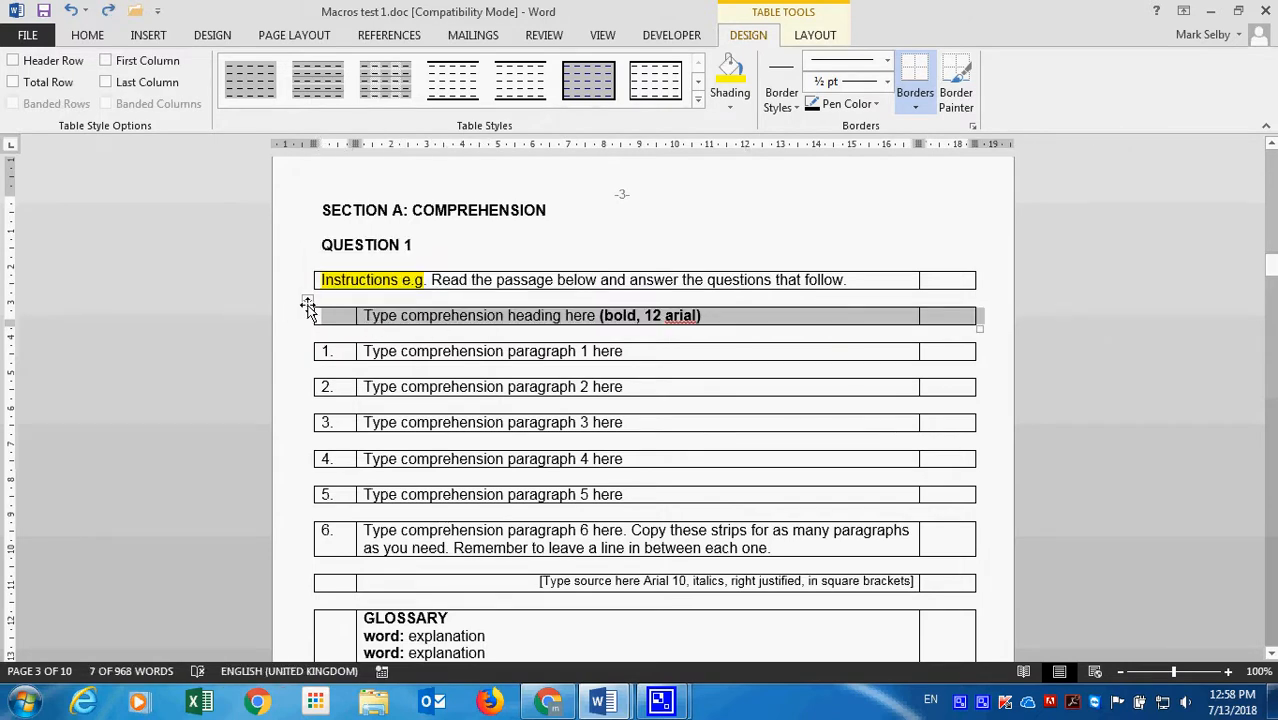
- Delete the comprehension heading strip with Delete Table and undo the deletion
left_click(308, 306)
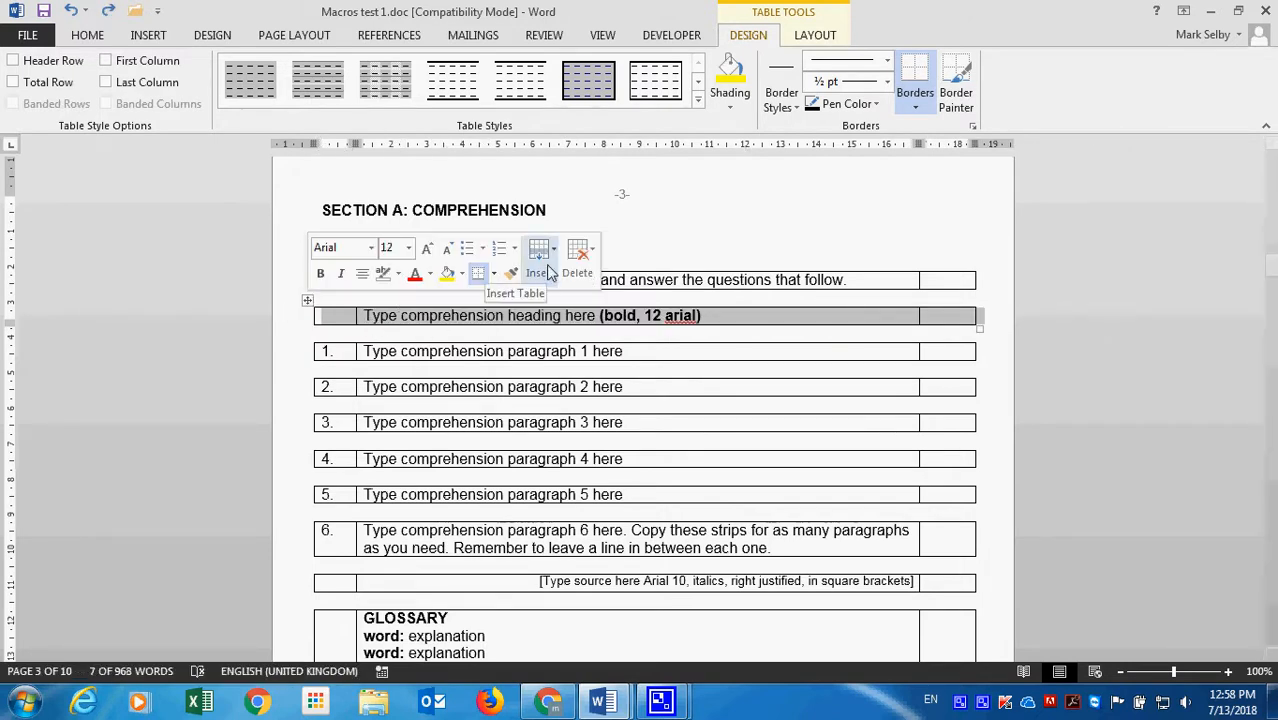
left_click(579, 258)
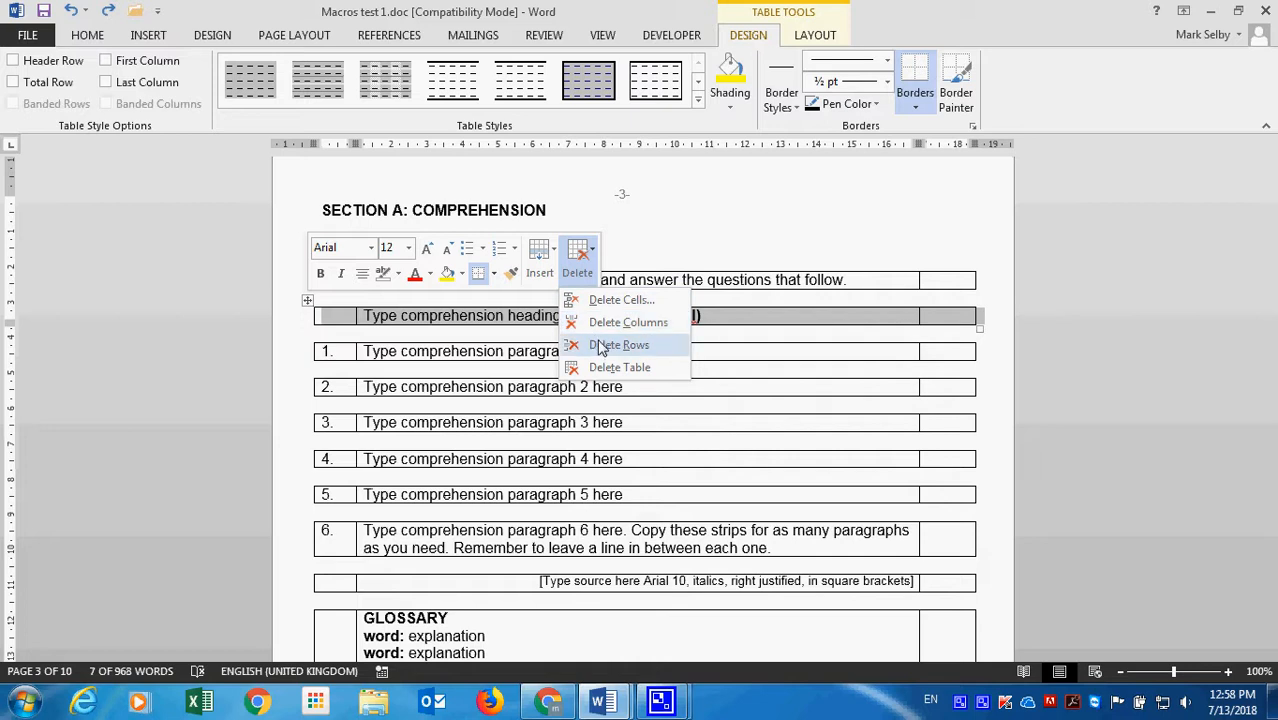
left_click(605, 368)
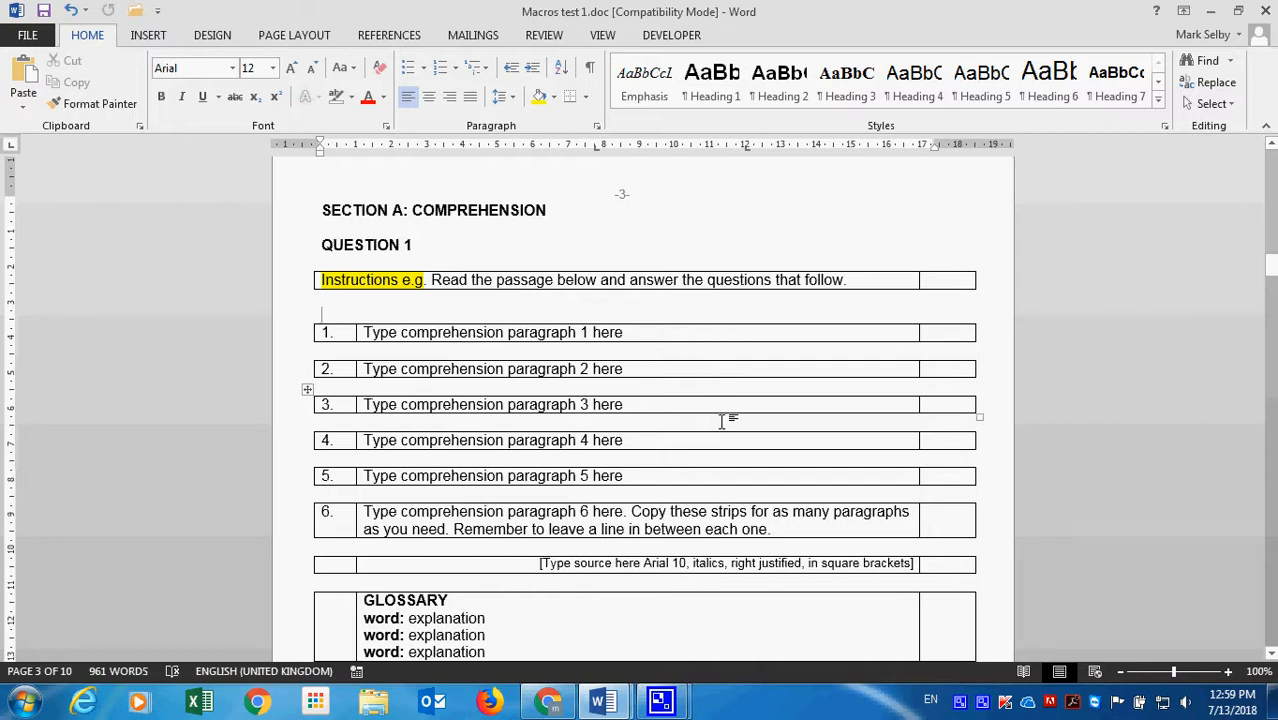
key("ctrl+z")
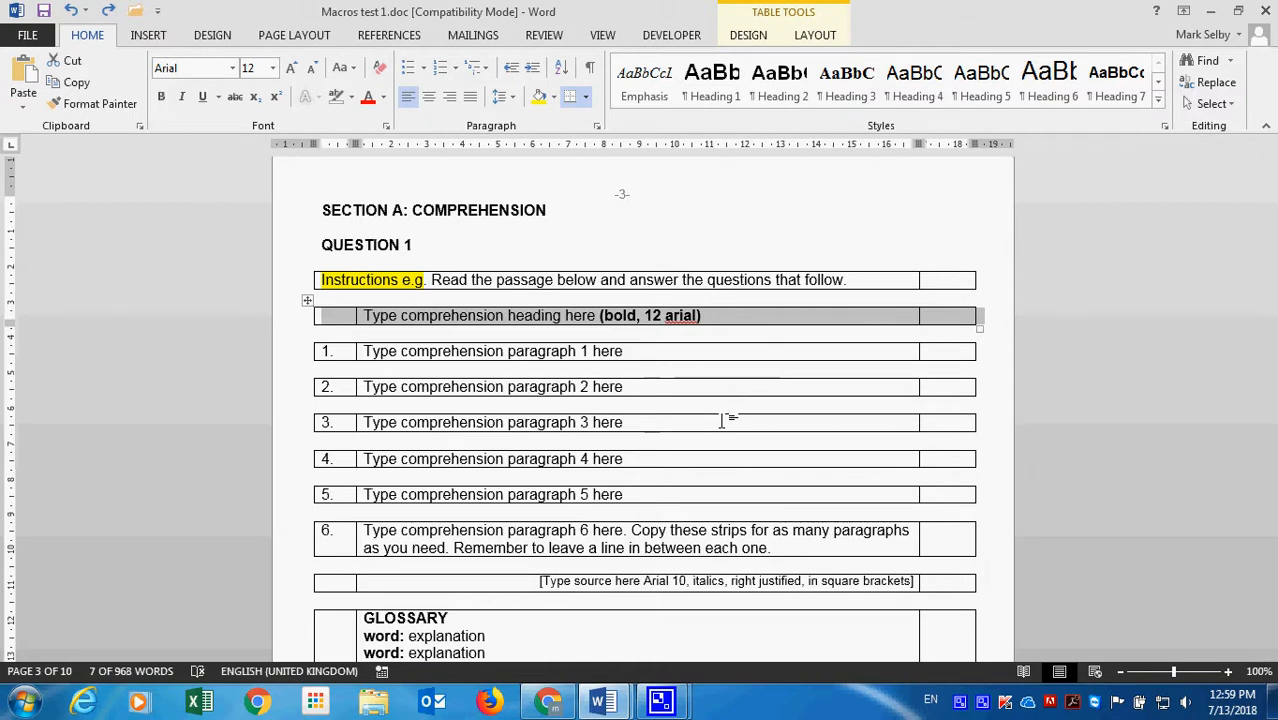
- Remove the selected comprehension heading strip from the page twice, undoing each removal
key("BackSpace")
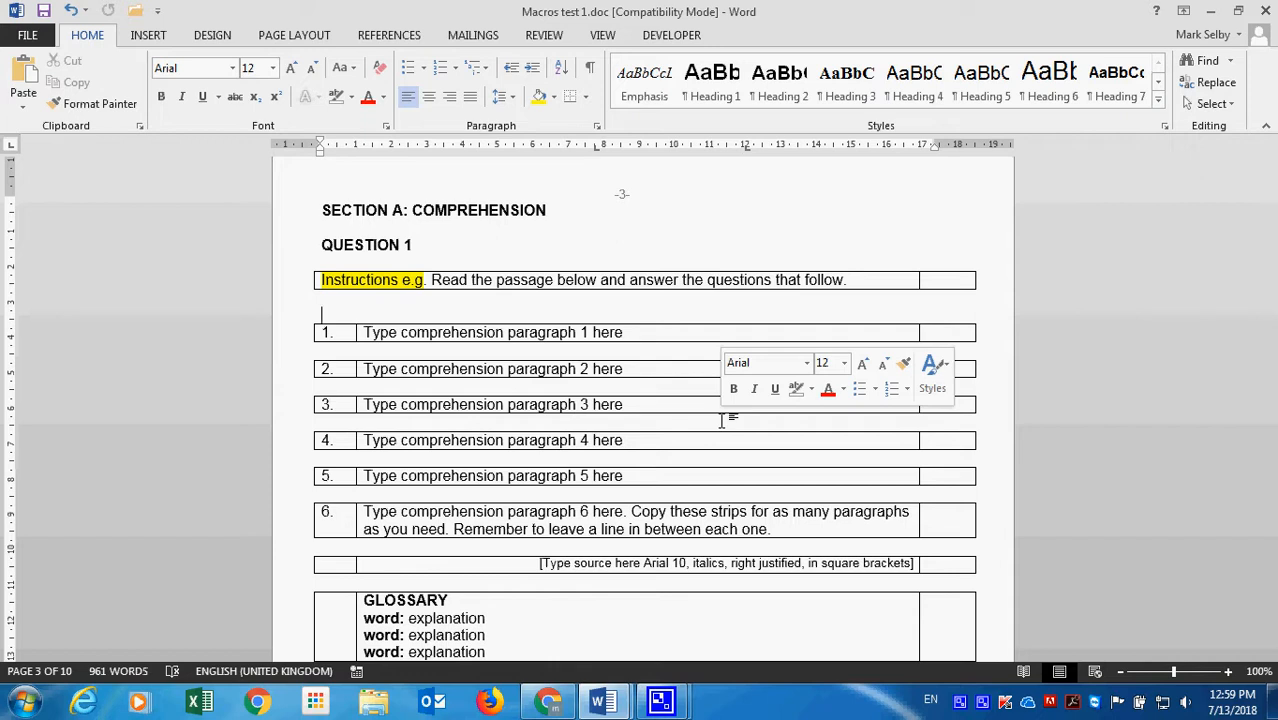
key("ctrl+z")
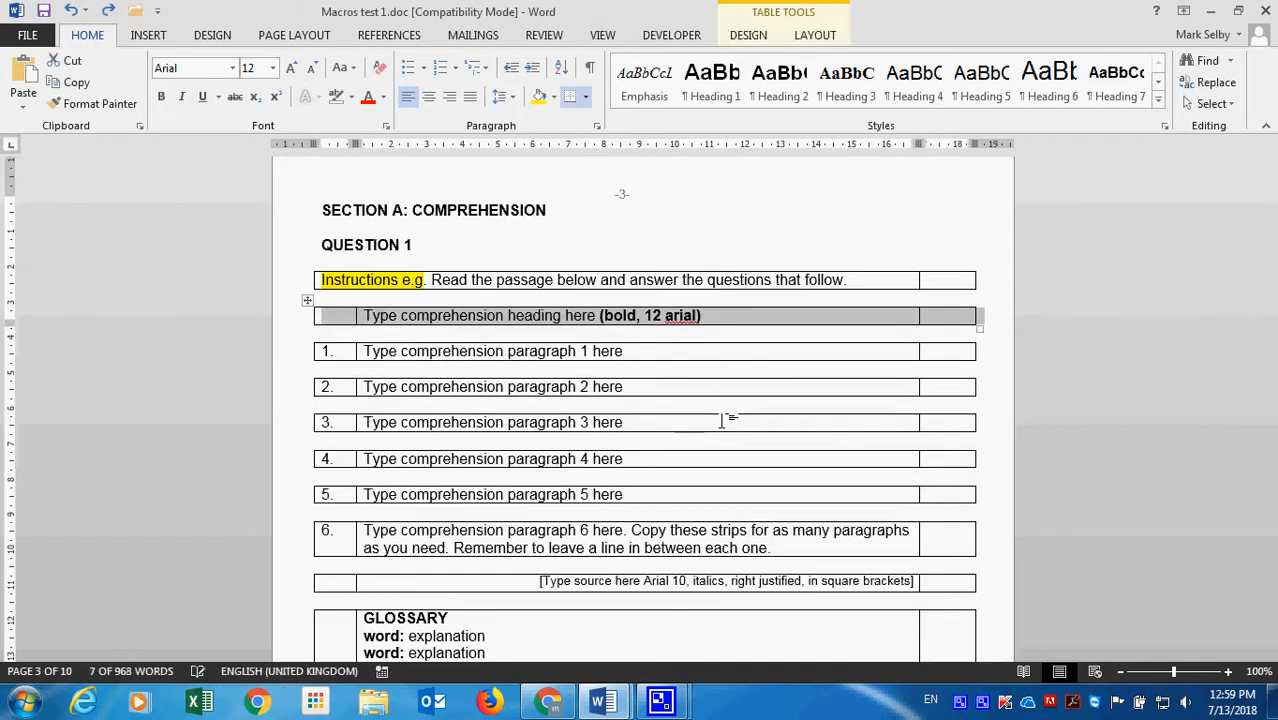
key("BackSpace")
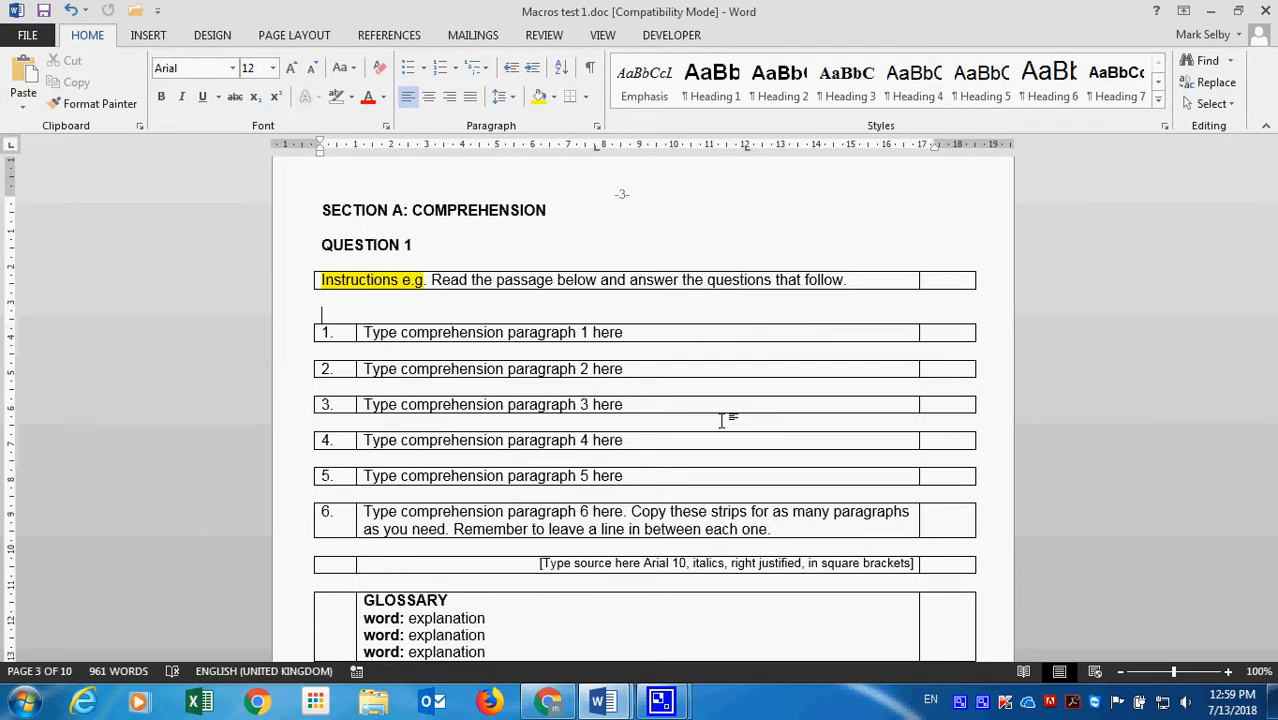
key("ctrl+z")
- Undo the shading changes made to the blank cells beside Total marks, Time allocation, Examiner and Moderator
scroll(721, 420, "up", 10)
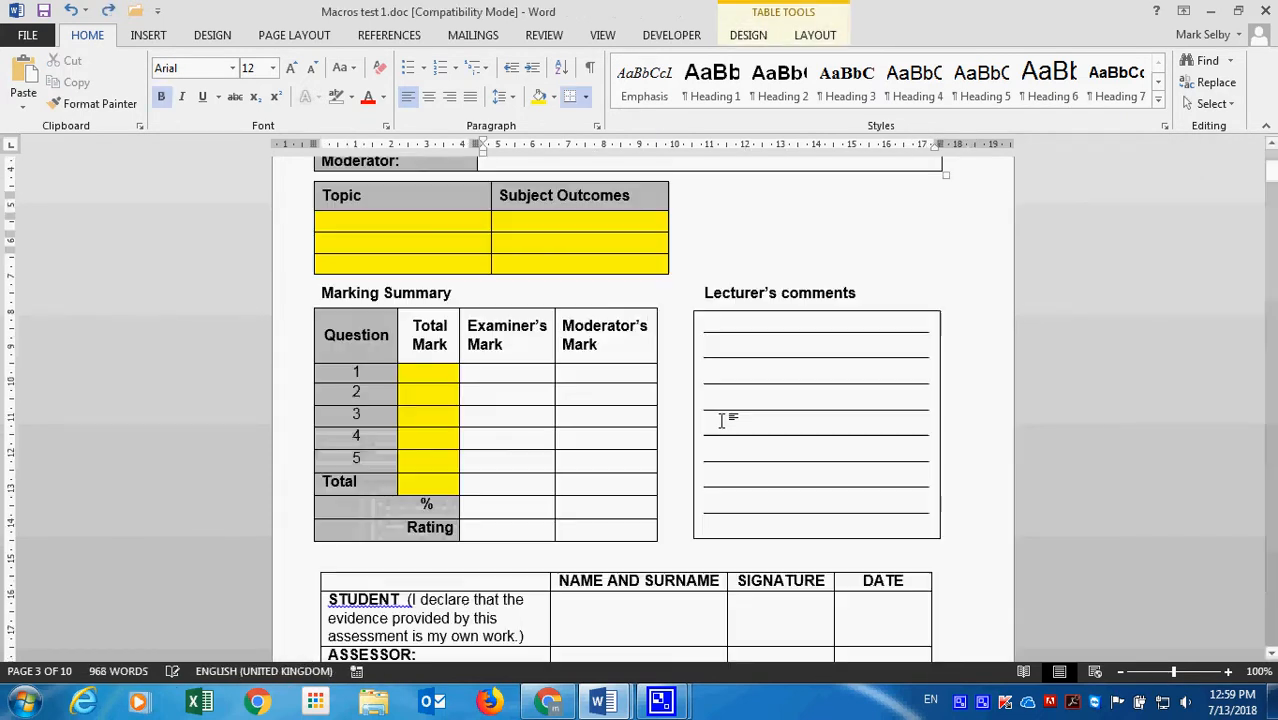
scroll(721, 420, "up", 2)
key("ctrl+z")
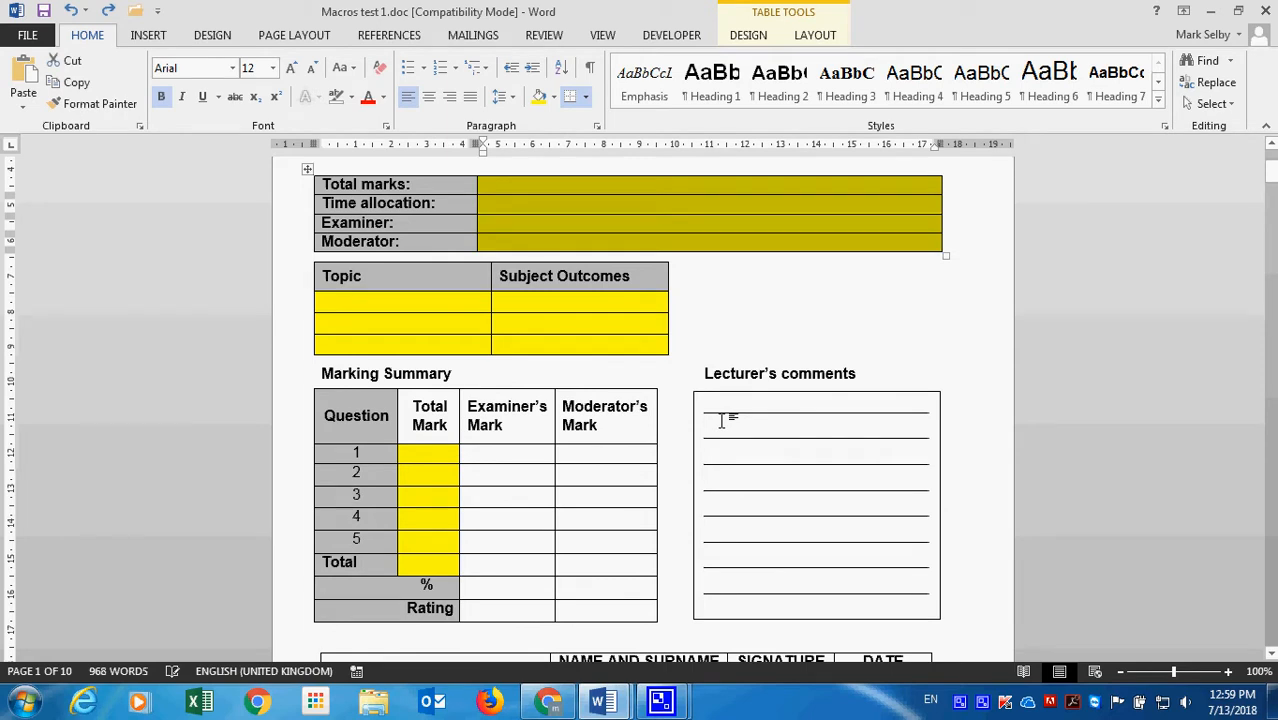
key("ctrl+z")
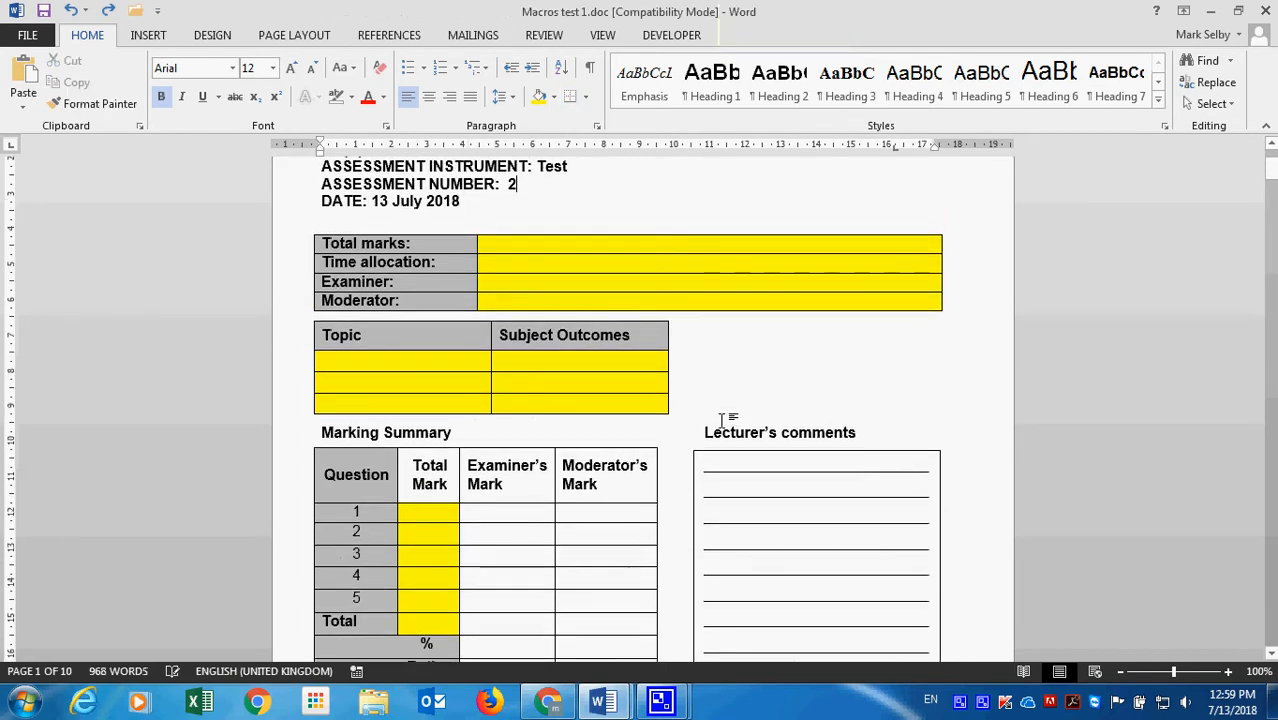
key("ctrl+z")
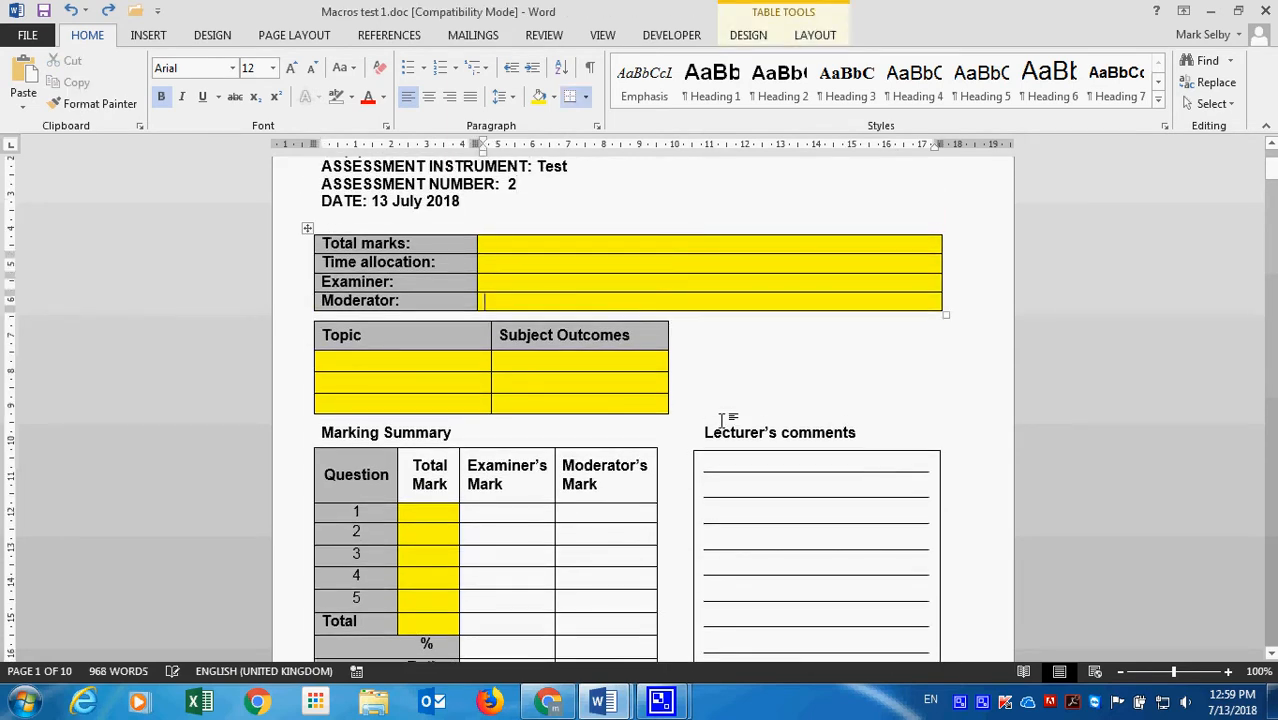
- Undo all remaining heading and cell-shading edits back to the start of the undo history
key("ctrl+z")
key("ctrl+z")
key("ctrl+z")
key("ctrl+z")
key("ctrl+z")
key("ctrl+z")
key("ctrl+z")
key("ctrl+z")
key("ctrl+z")
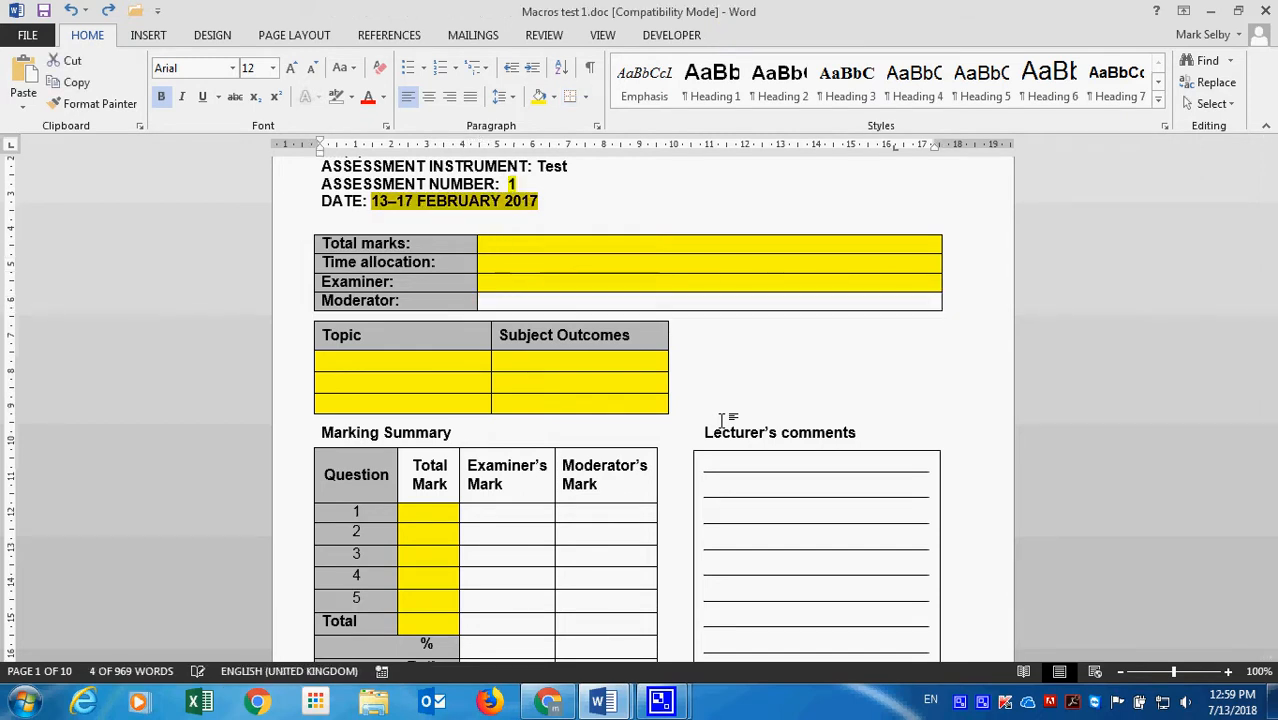
key("ctrl+z")
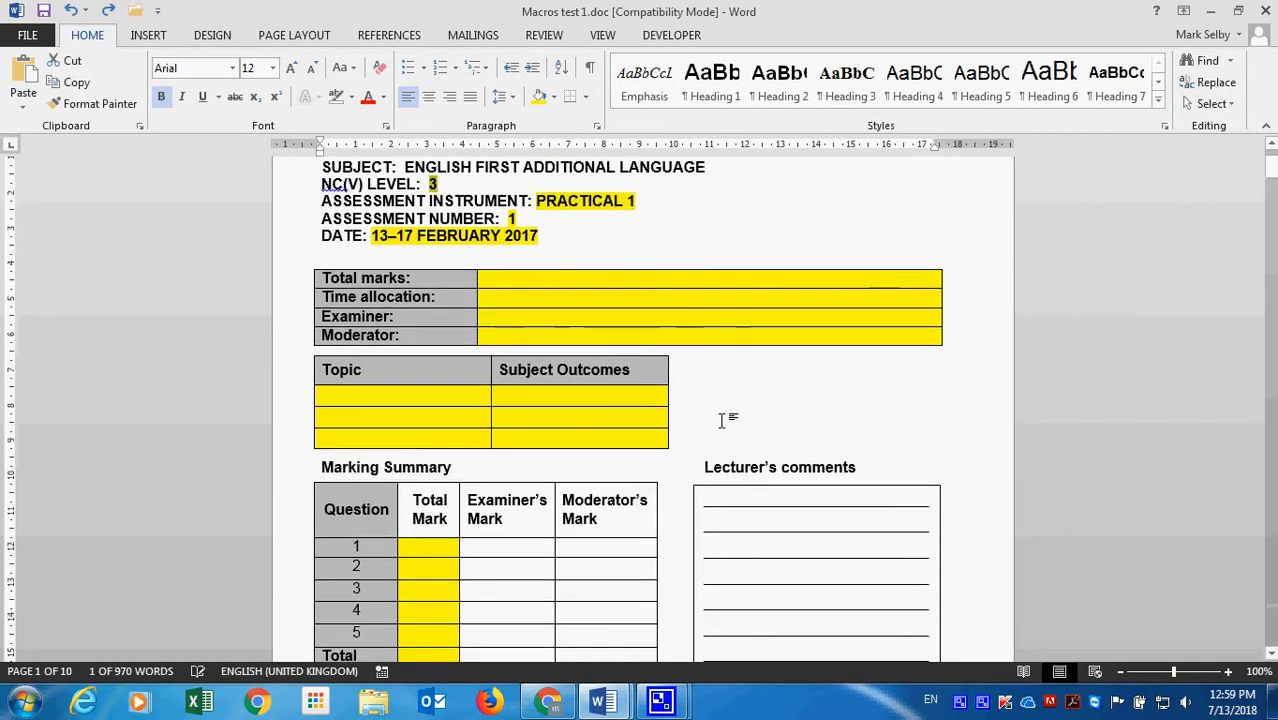
key("ctrl+z")
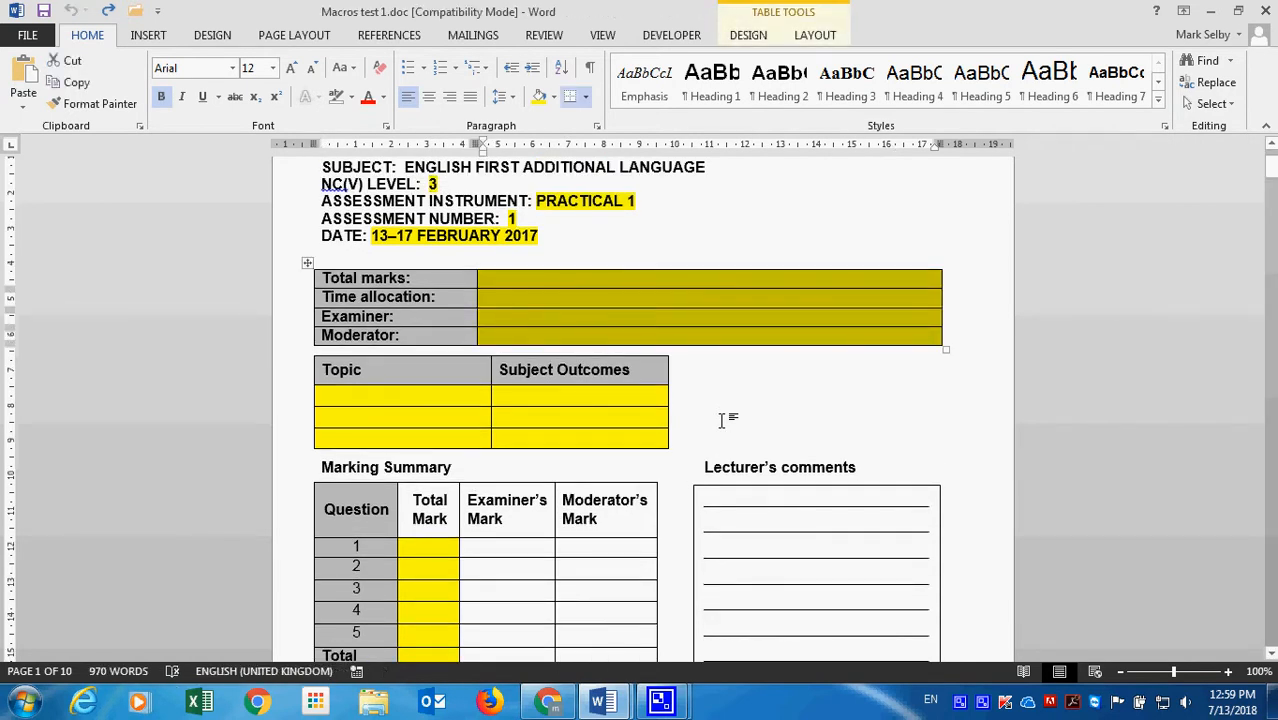
- Redo the heading edits for level 4, instrument Test, assessment number 2 and date 13 July 2018, and undo the last redone edit
key("ctrl+y")
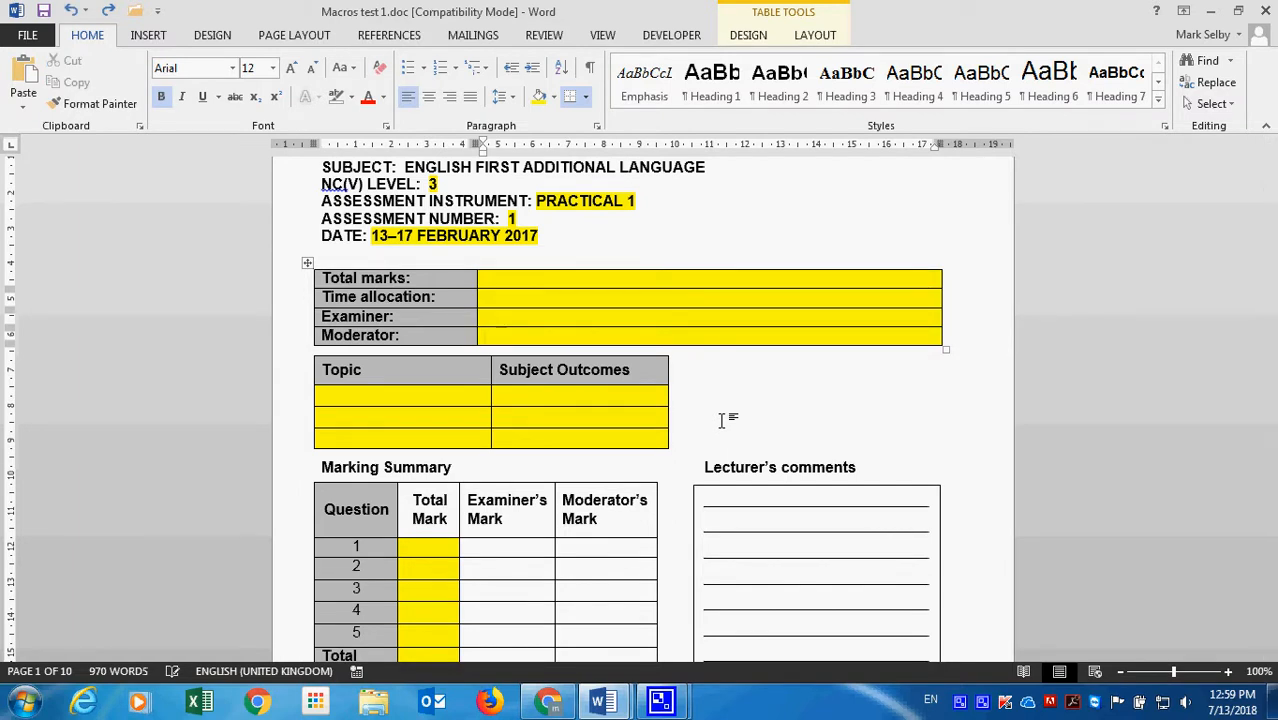
key("ctrl+y")
key("ctrl+y")
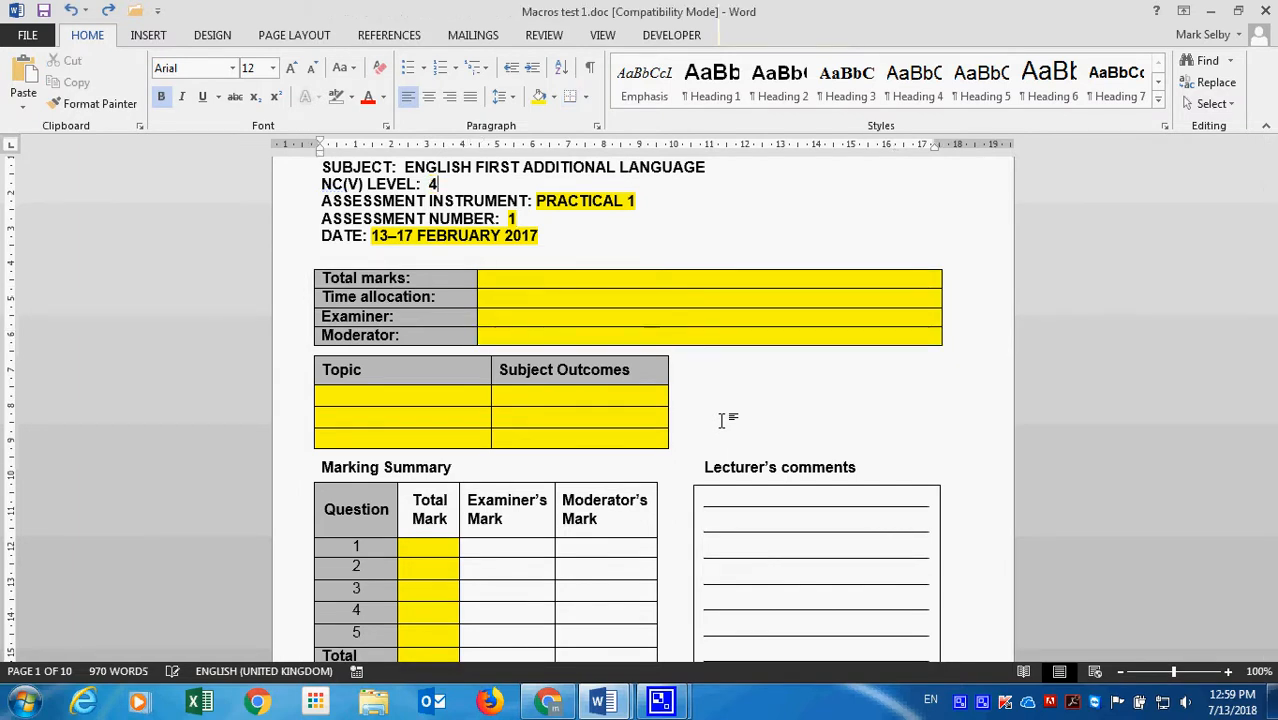
key("ctrl+y")
key("ctrl+y")
key("ctrl+y")
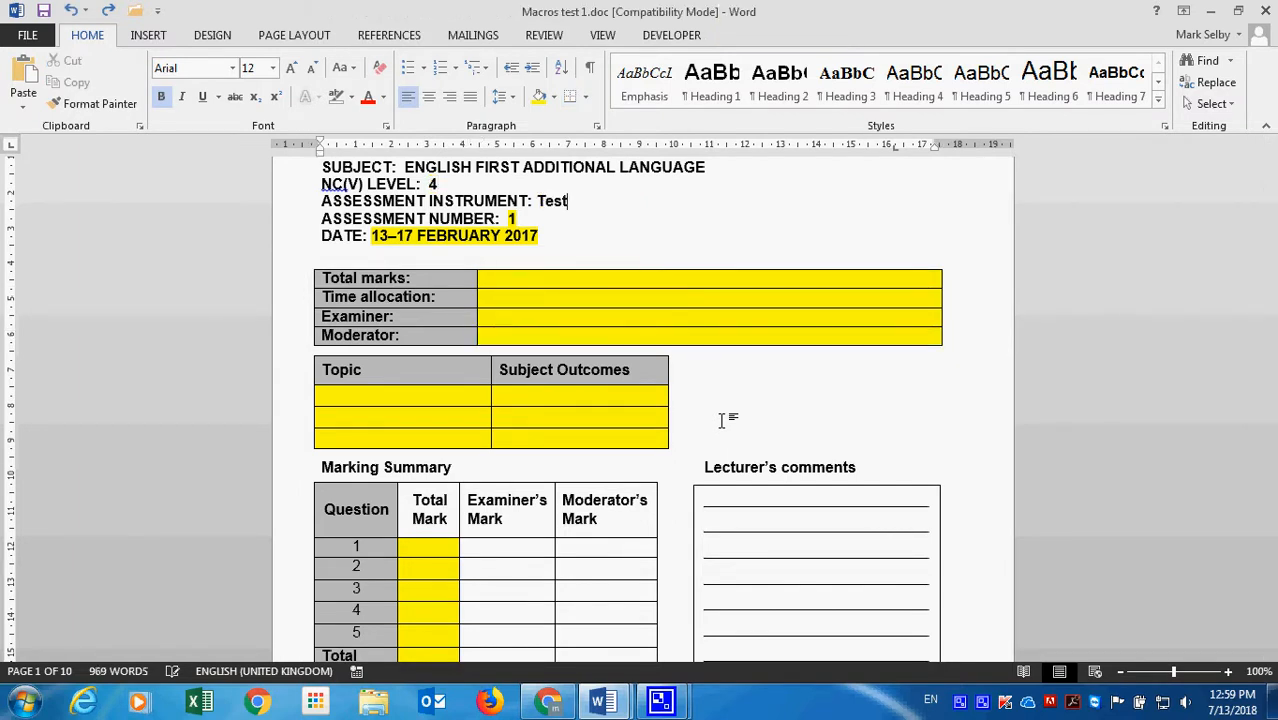
key("ctrl+y")
key("ctrl+y")
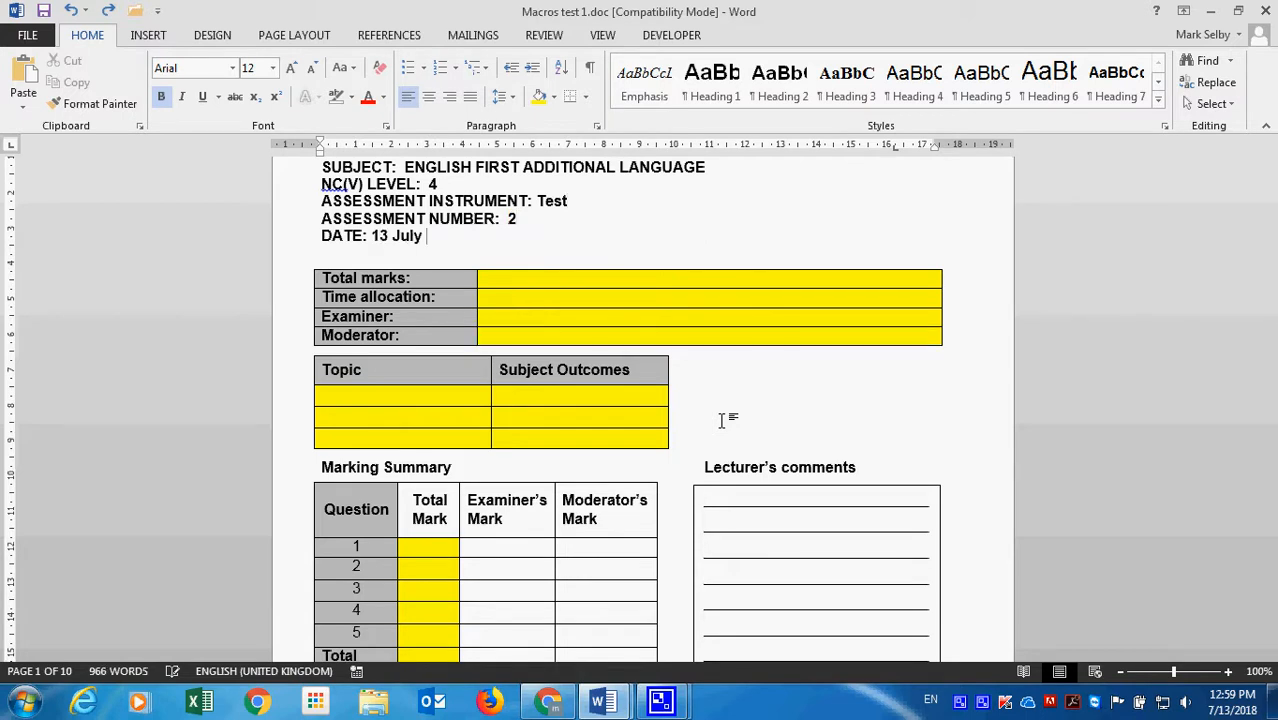
key("ctrl+y")
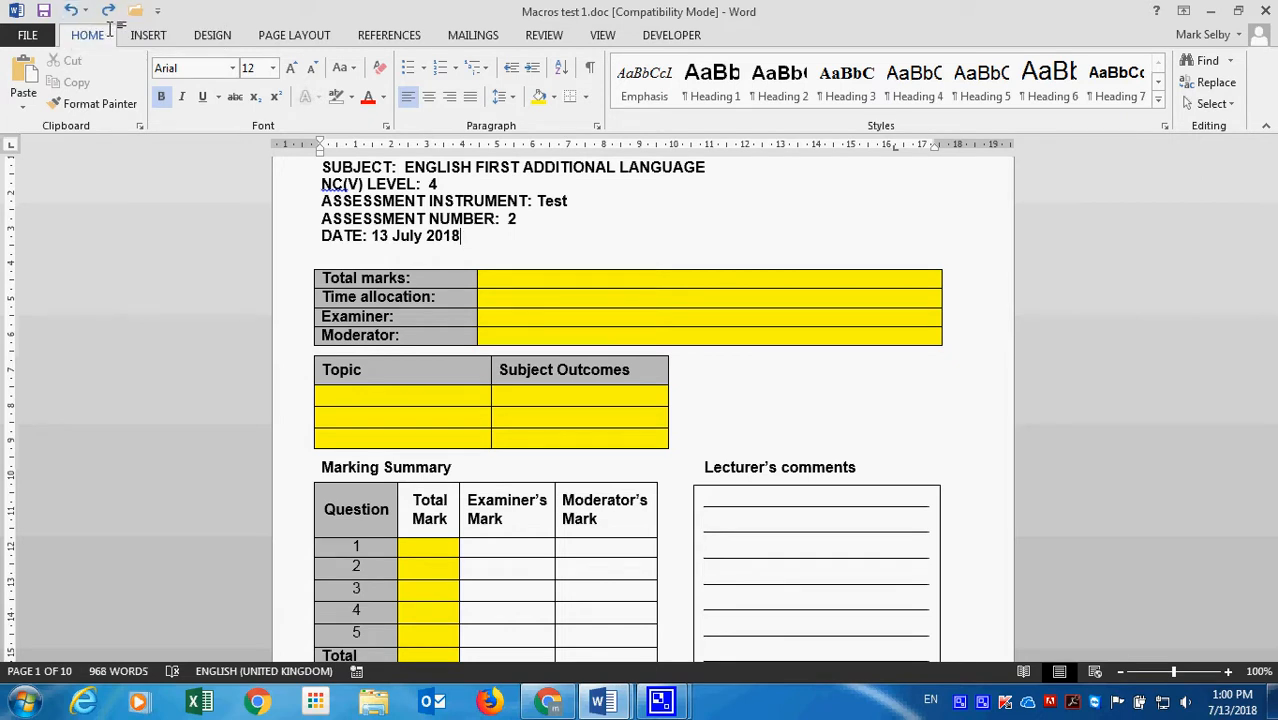
left_click(72, 10)
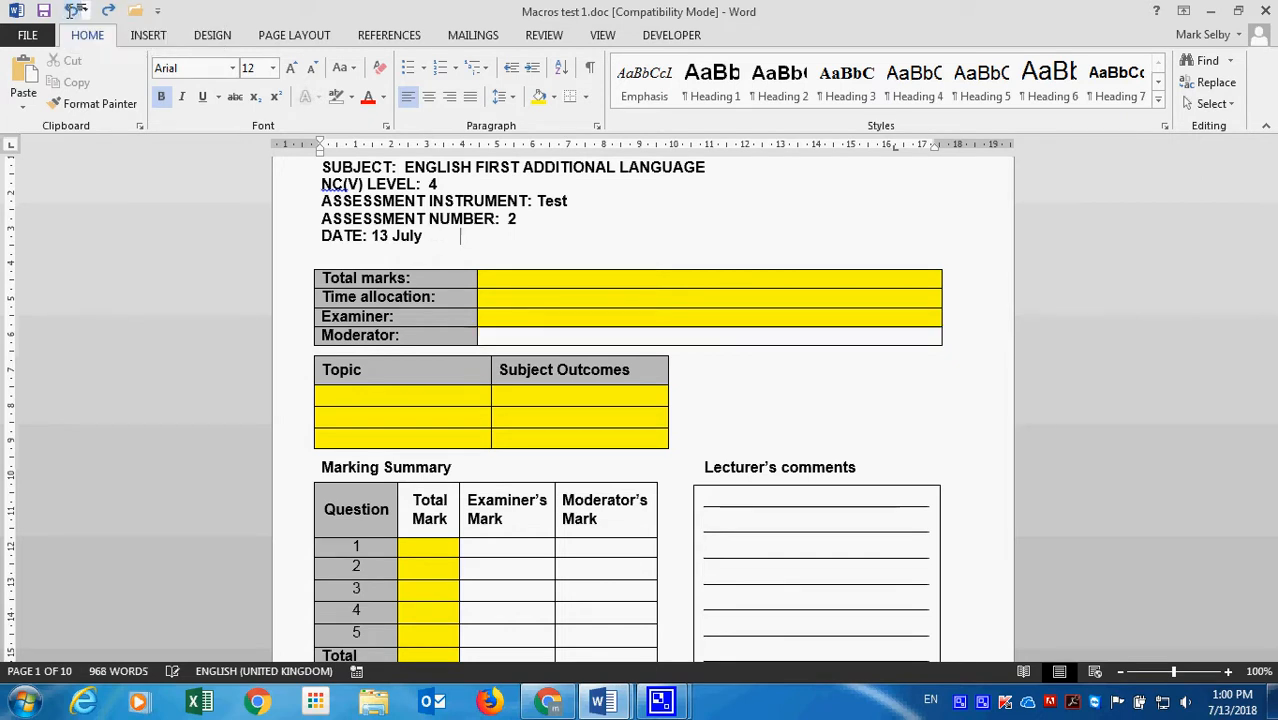
- Undo the heading's date edit back to the original date range, and redo it as 13 July
left_click(72, 10)
left_click(72, 10)
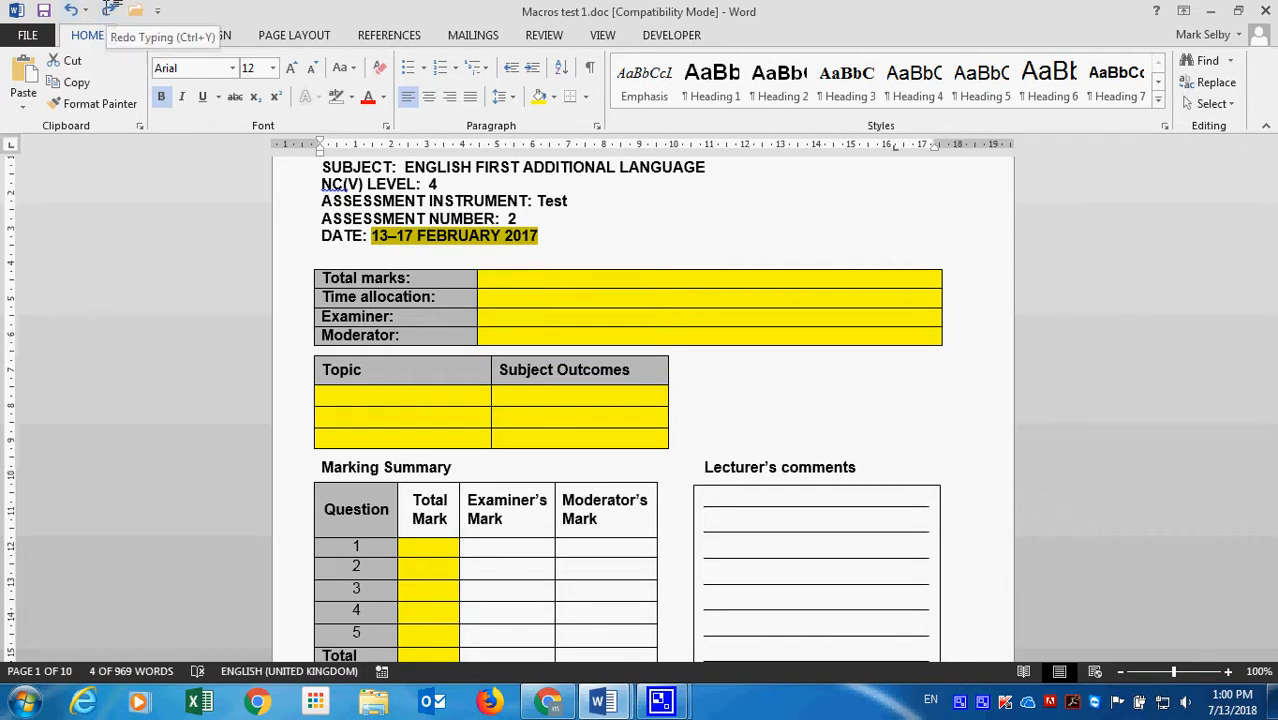
left_click(109, 9)
left_click(109, 9)
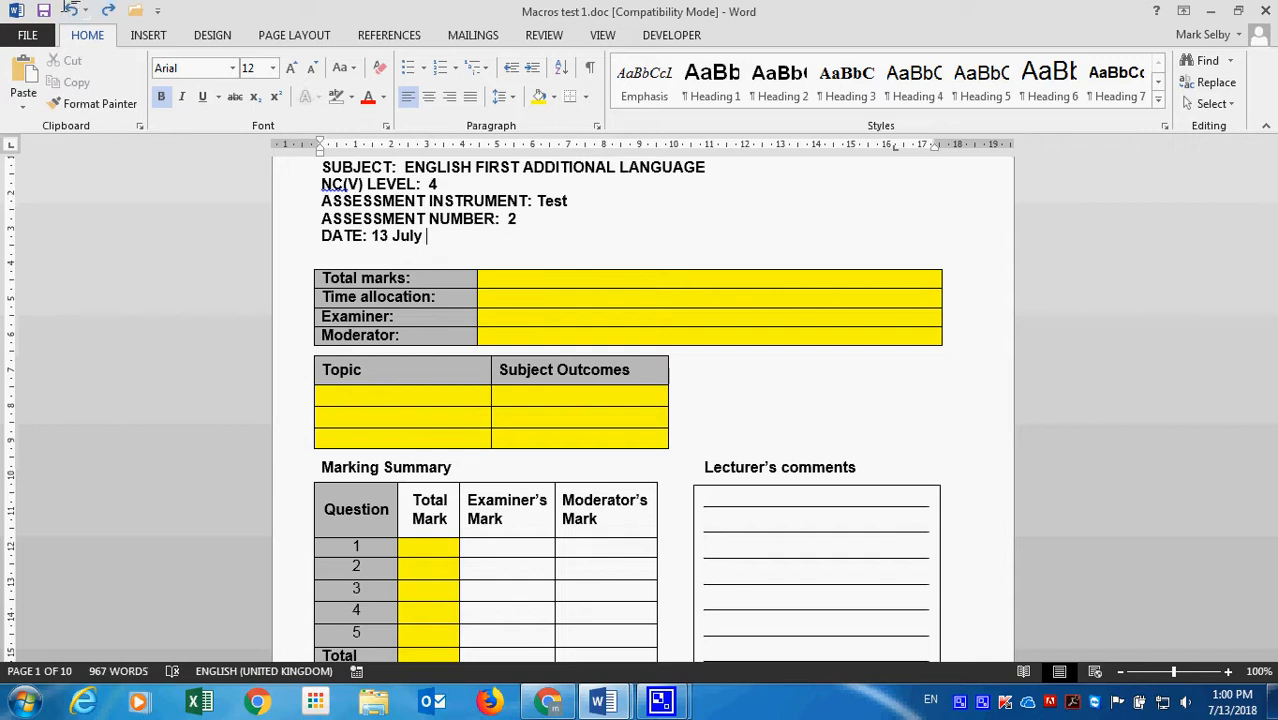
left_click(566, 300)
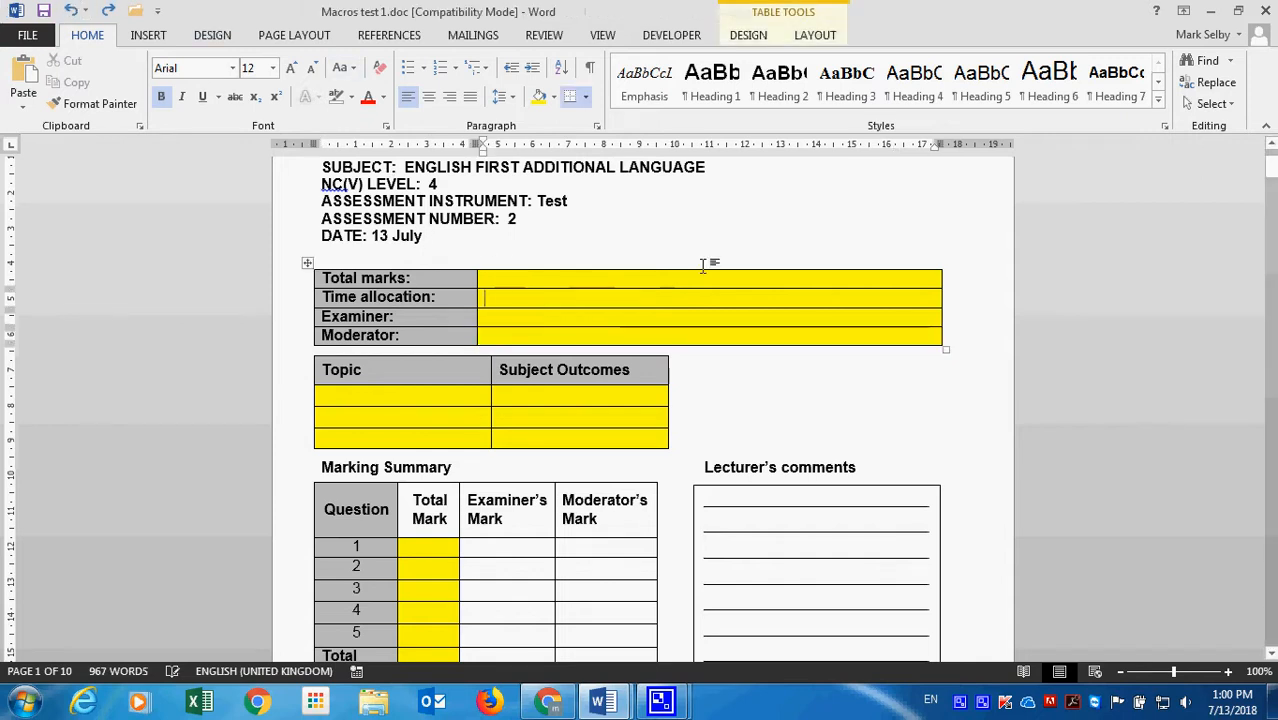
- Examine the comprehension strips under Question 1 in Section A, including the copying instruction in the paragraph 6 strip
scroll(585, 531, "down", 18)
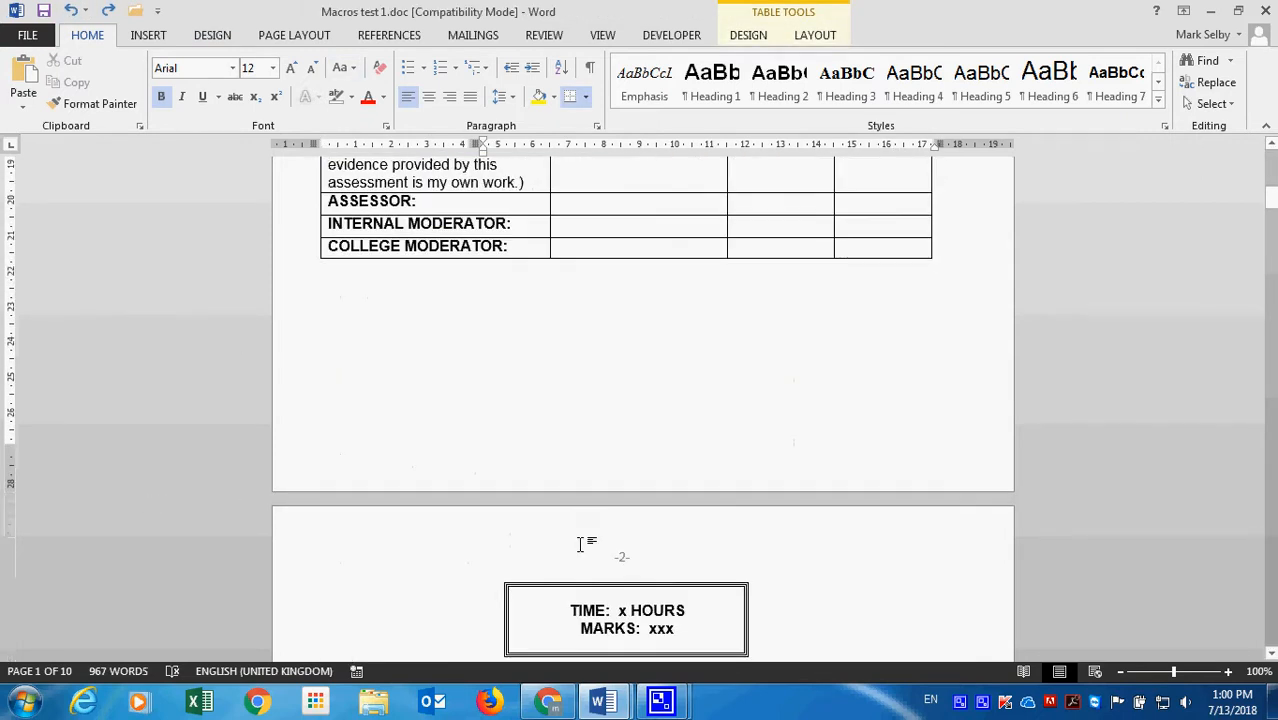
scroll(583, 548, "down", 20)
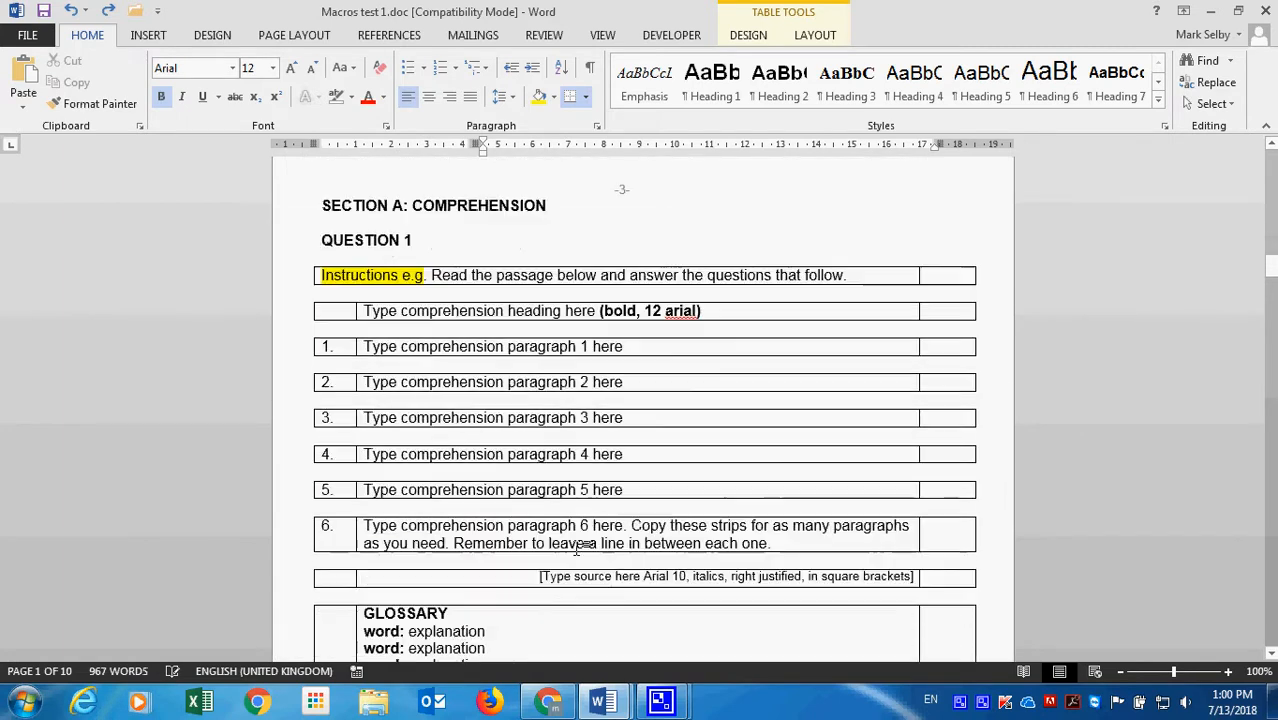
left_click(393, 302)
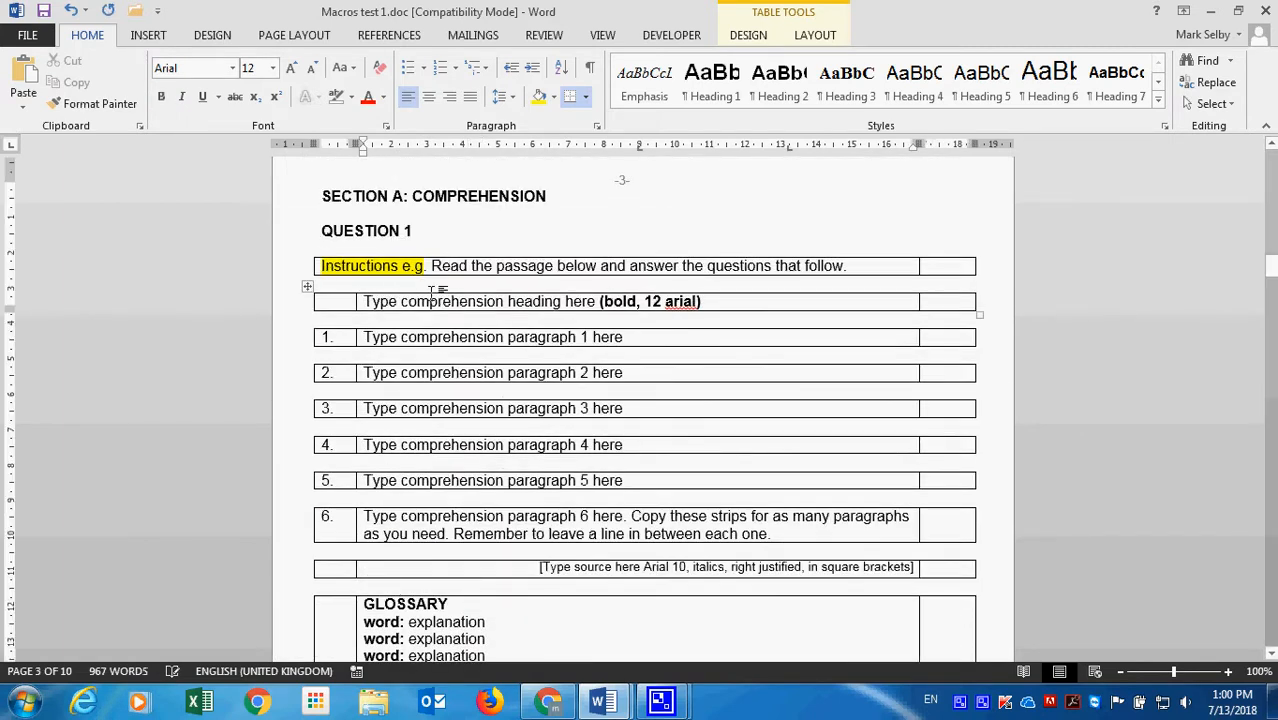
left_click(714, 306)
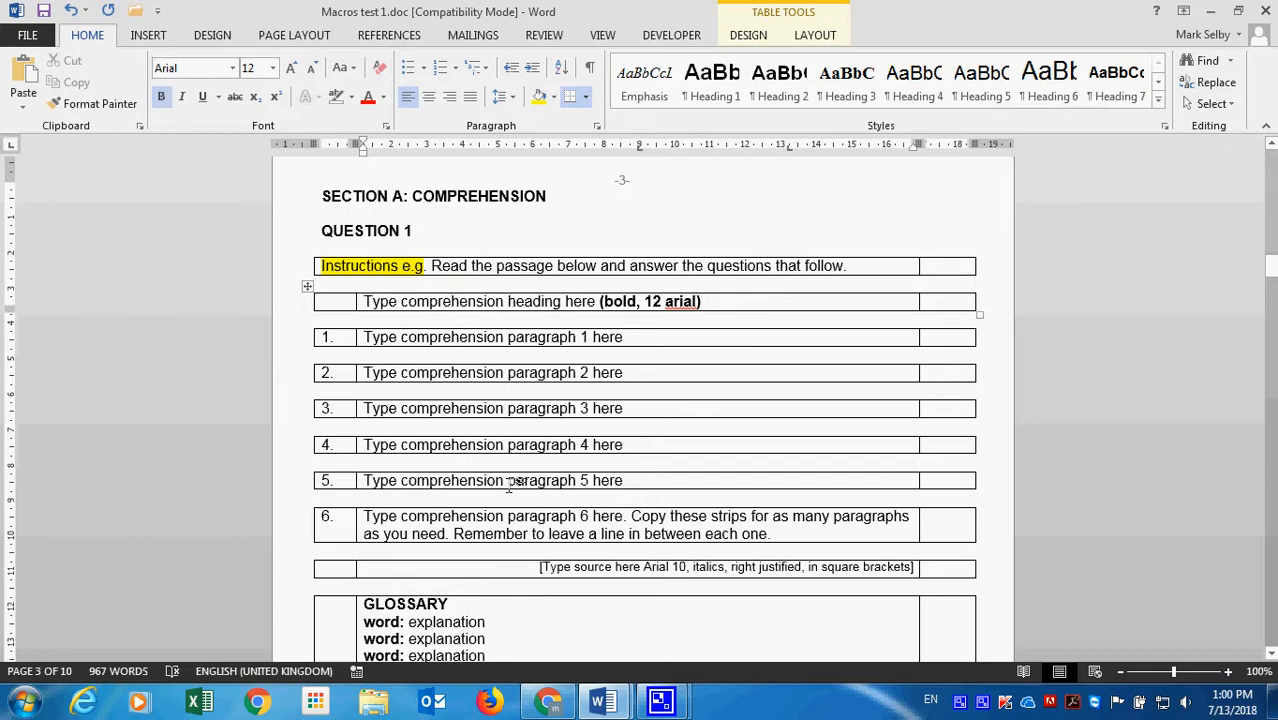
left_click(540, 517)
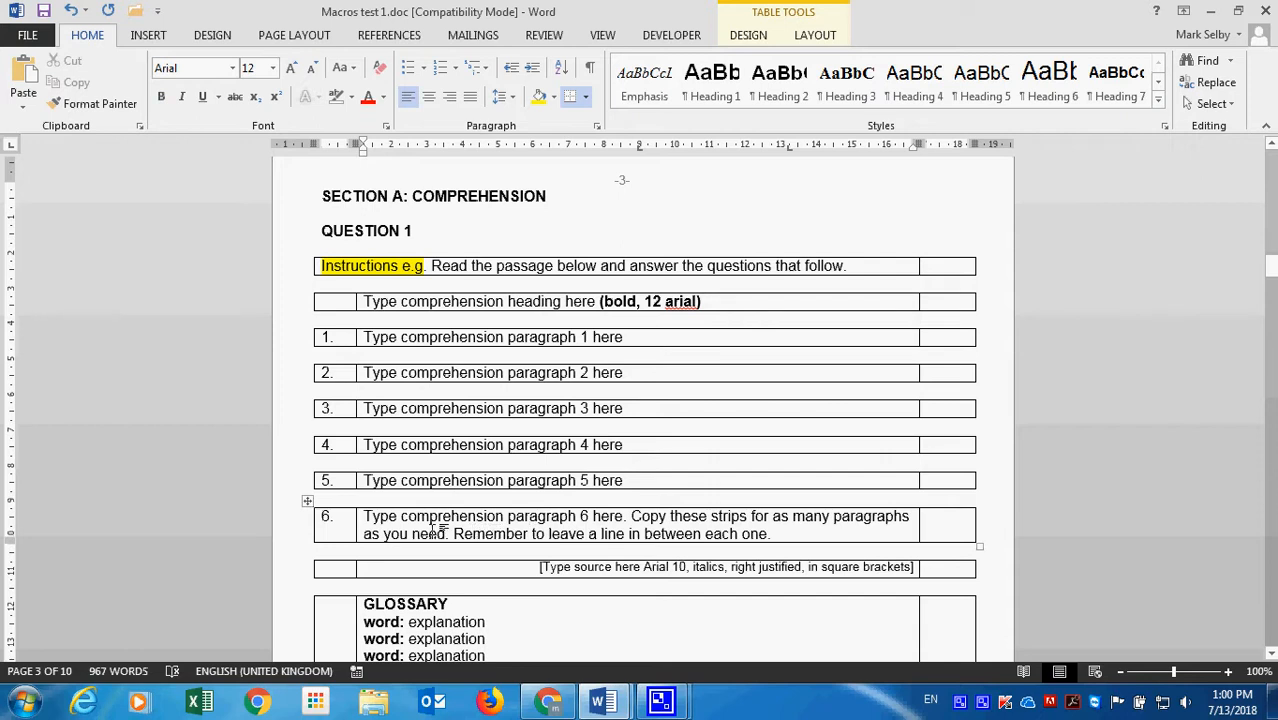
left_click(531, 520)
left_click(787, 534)
- Copy the whole comprehension paragraph 5 strip
left_click(307, 466)
key("ctrl+c")
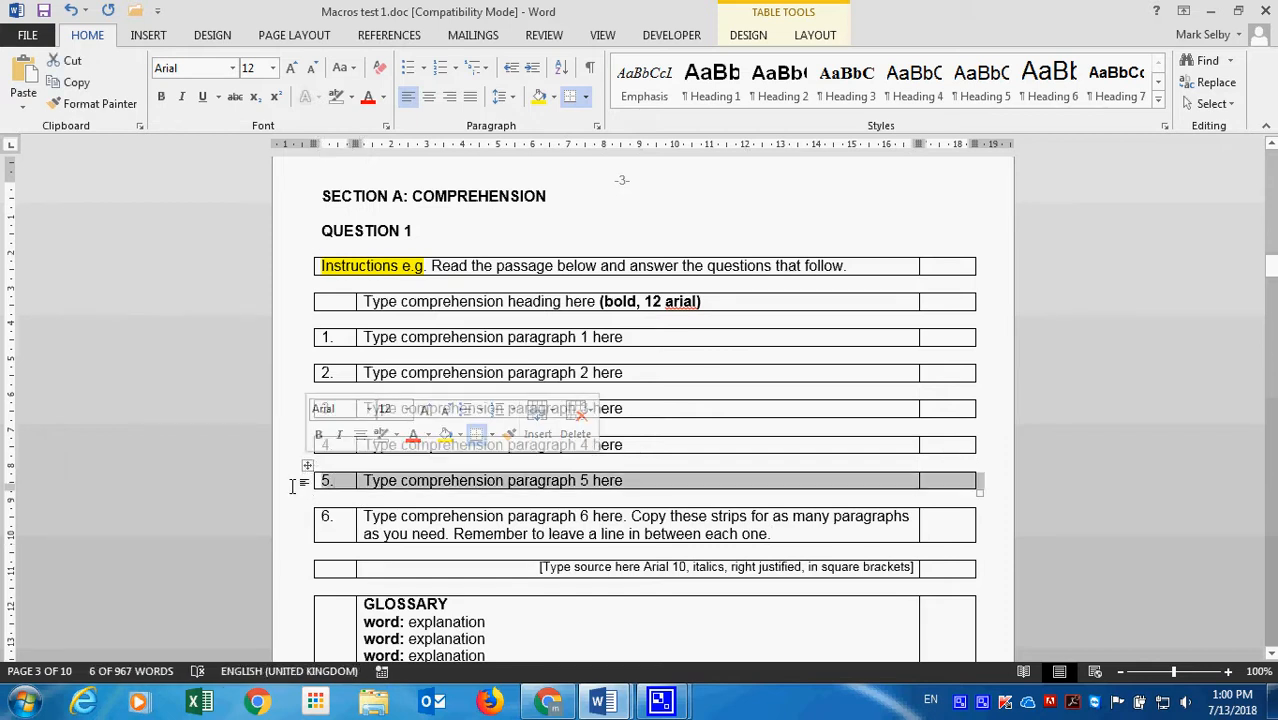
right_click(307, 466)
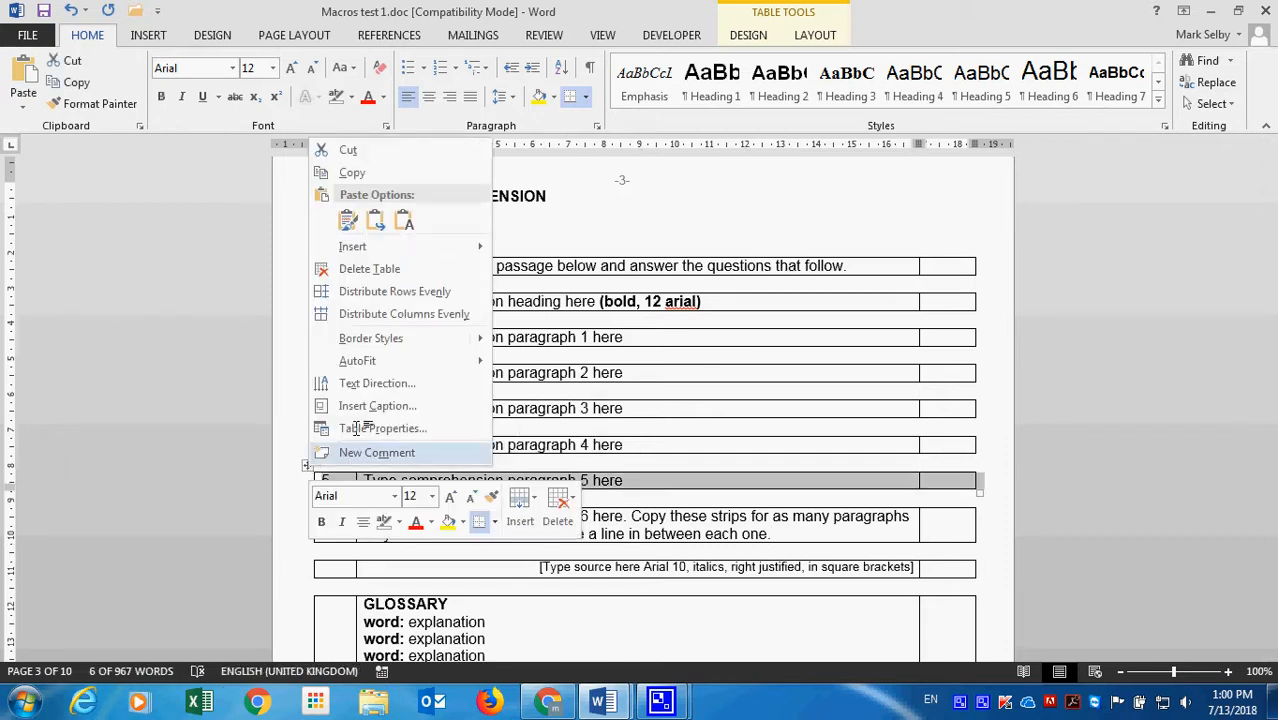
left_click(352, 172)
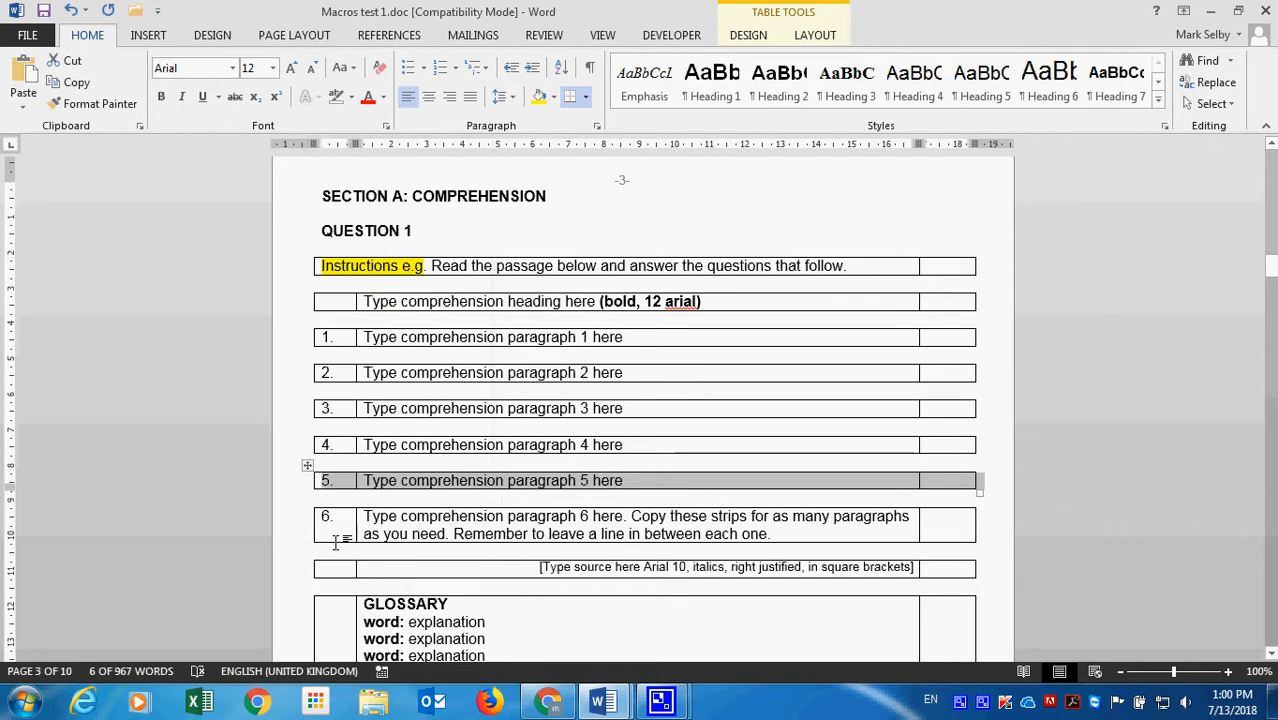
- Try pasting the copied strip as text only on the blank line below paragraph 6, undoing each paste
left_click(337, 552)
right_click(337, 552)
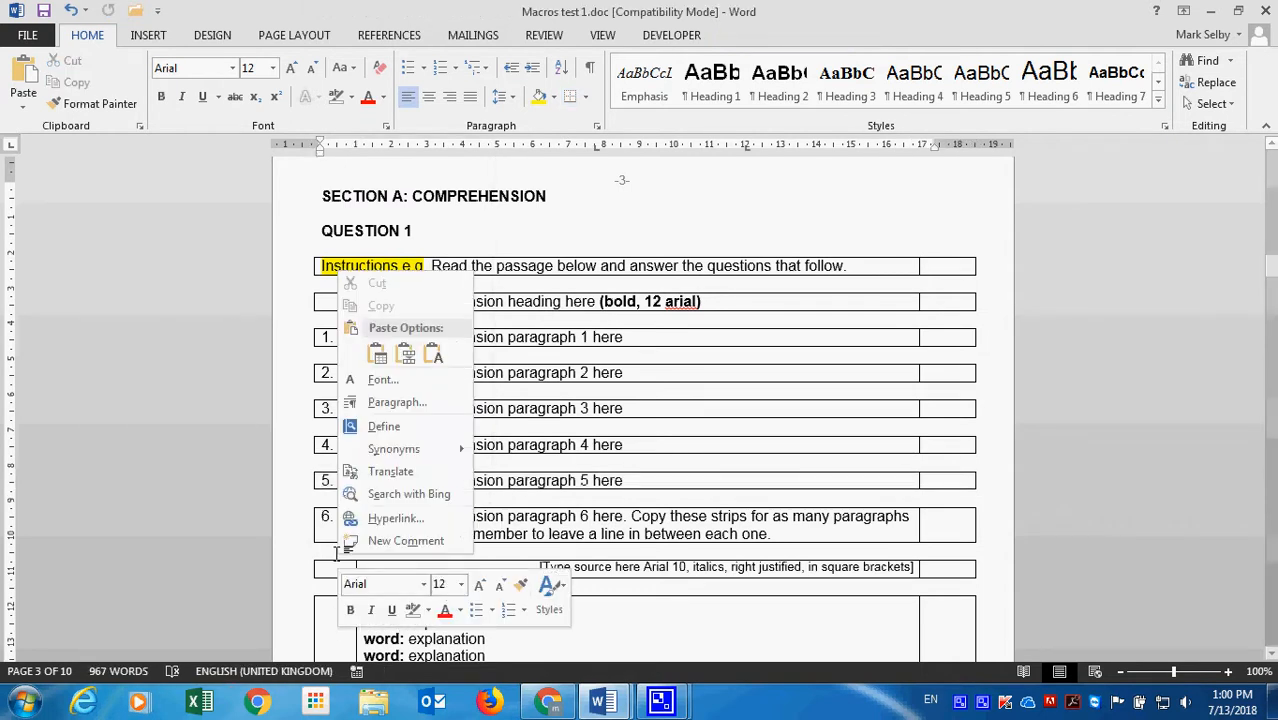
left_click(430, 345)
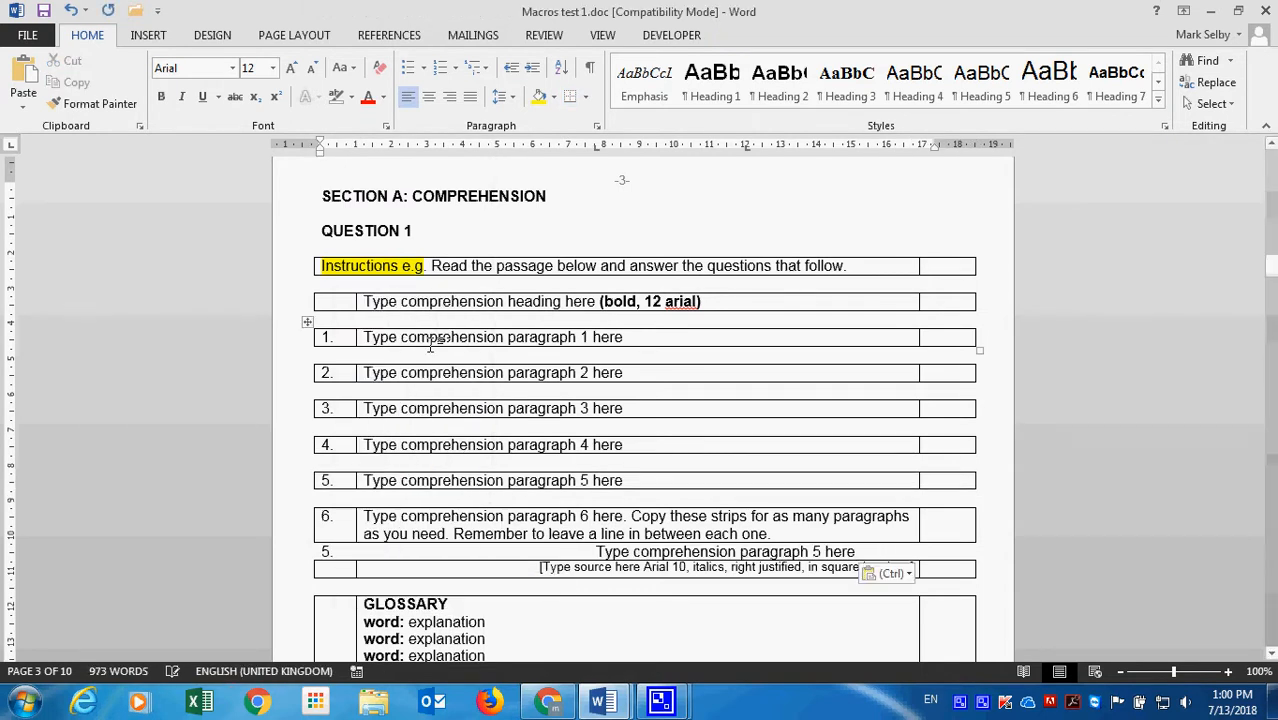
scroll(550, 522, "down", 1)
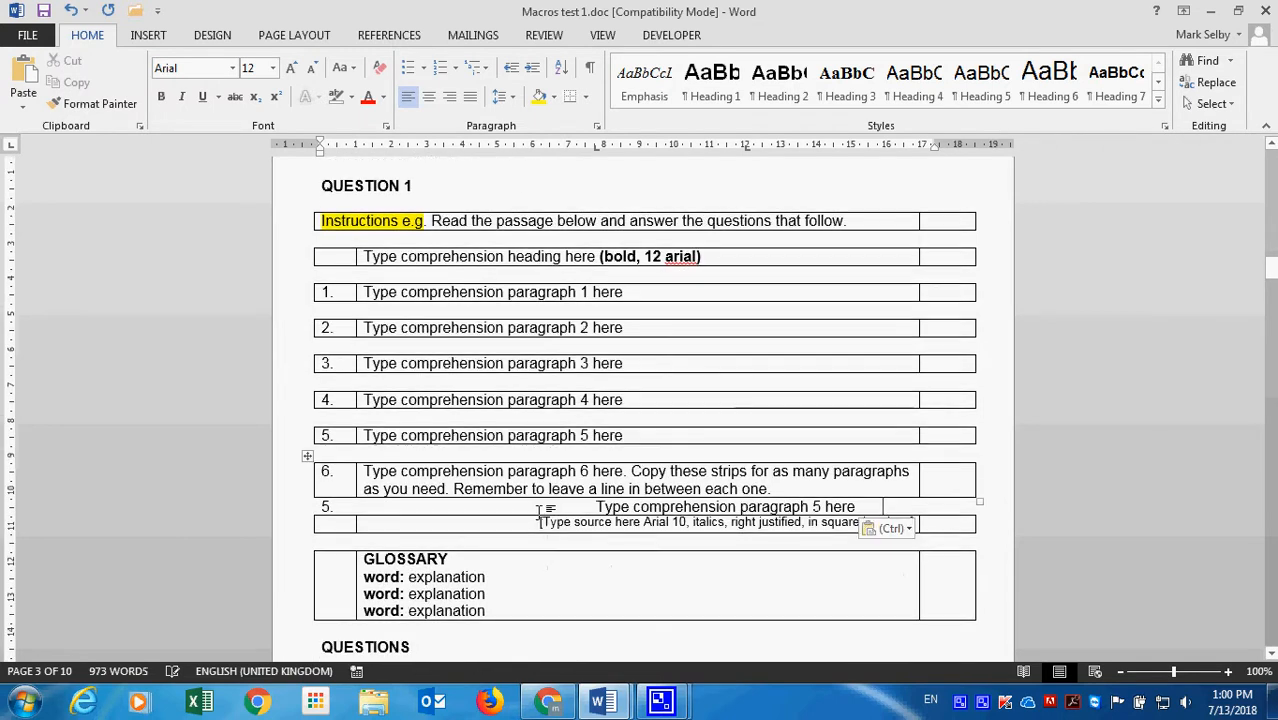
key("ctrl+z")
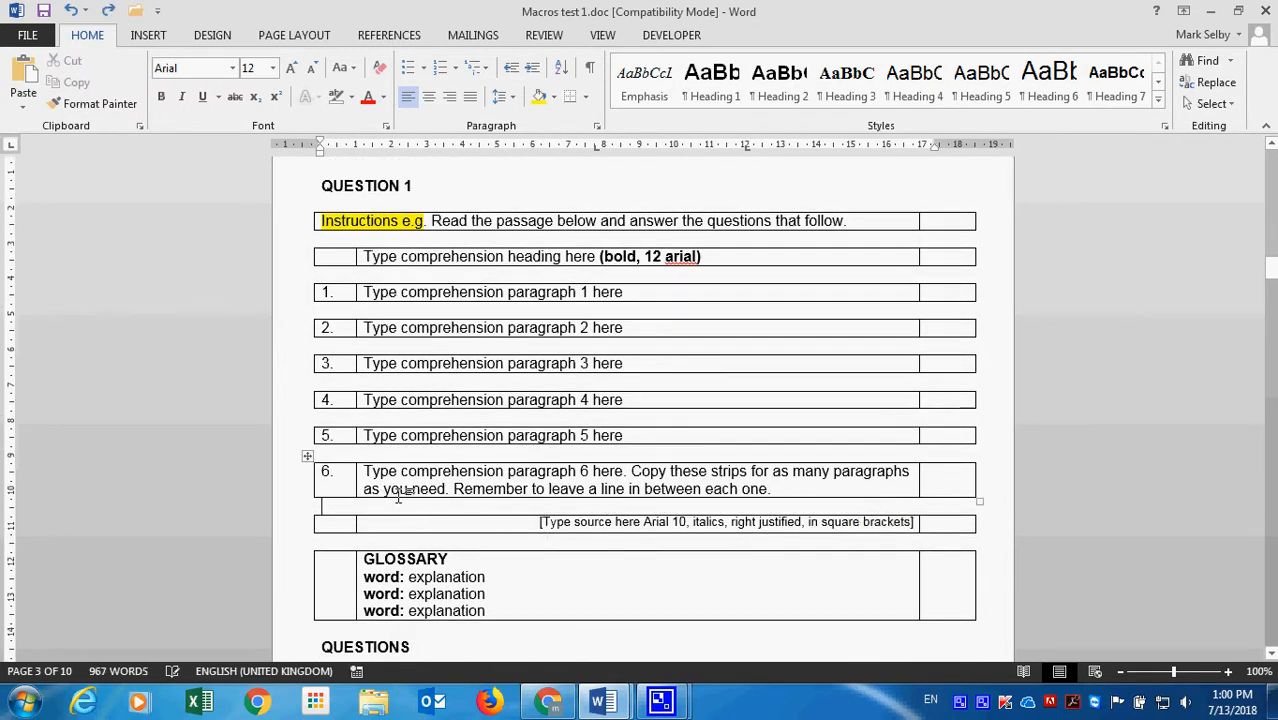
key("ctrl+v")
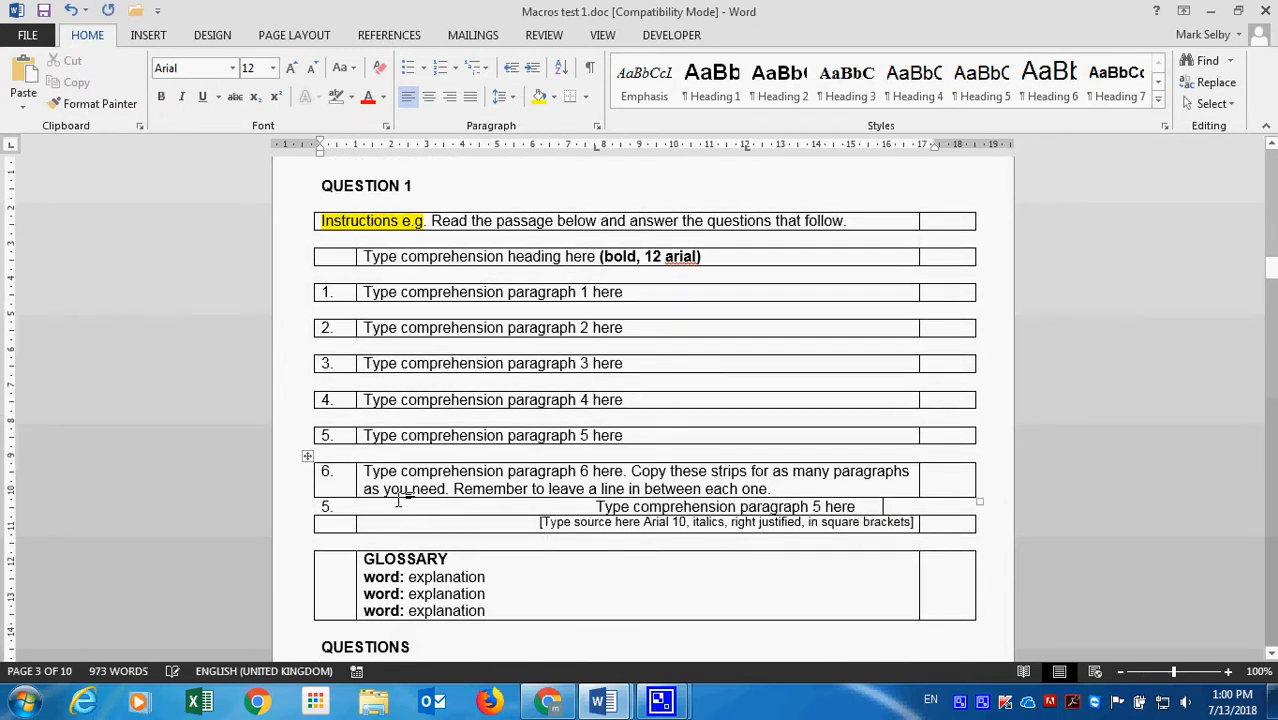
key("ctrl+z")
left_click(330, 433)
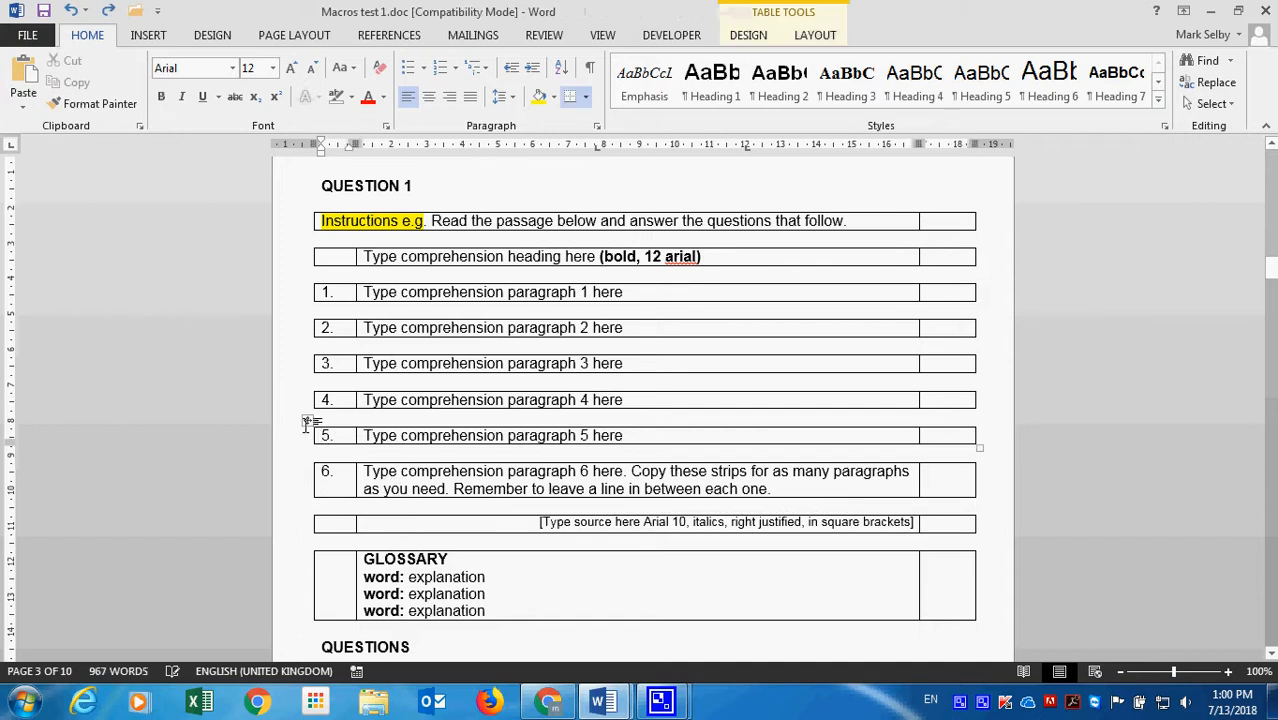
right_click(345, 433)
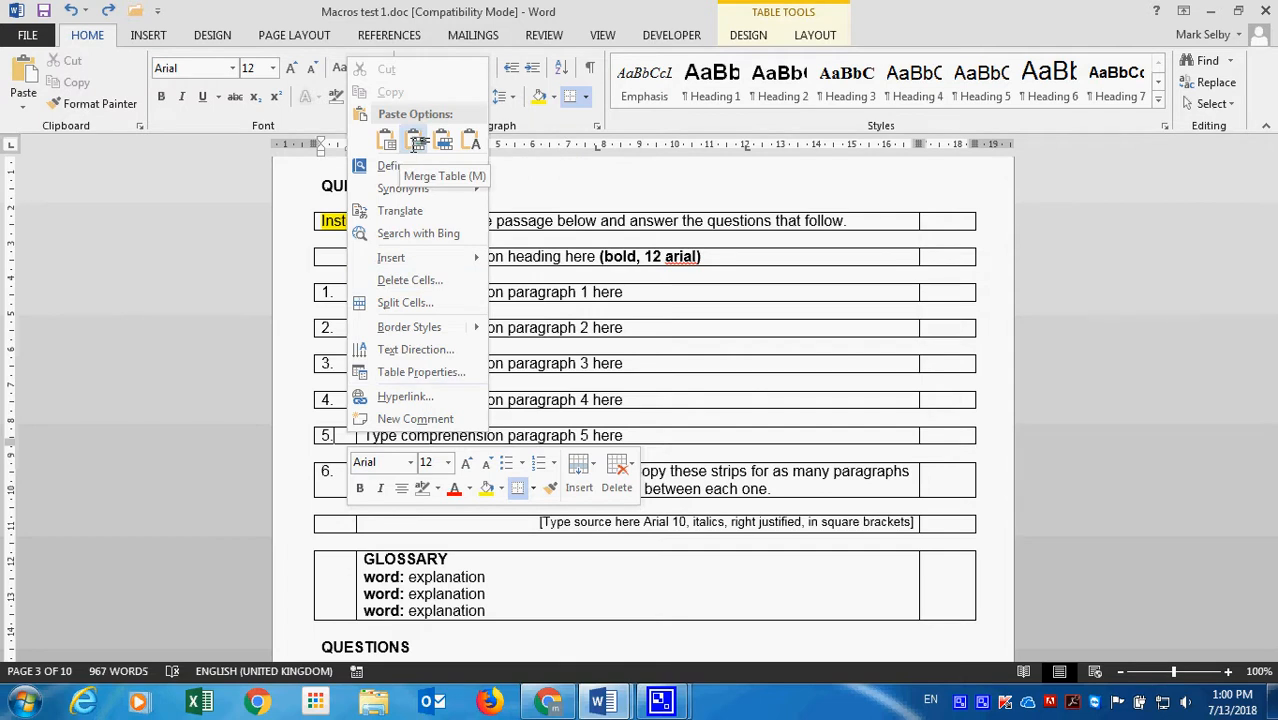
left_click(333, 506)
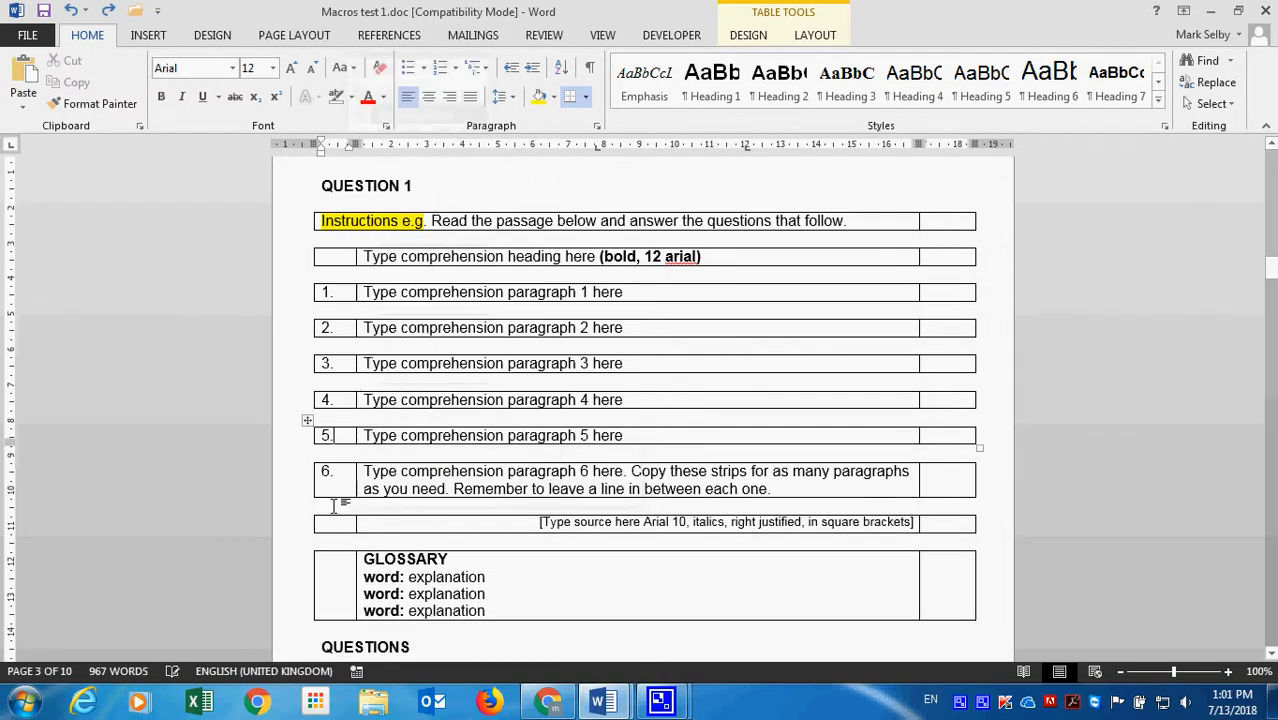
- Insert a blank row below the comprehension paragraph 6 strip
left_click(331, 476)
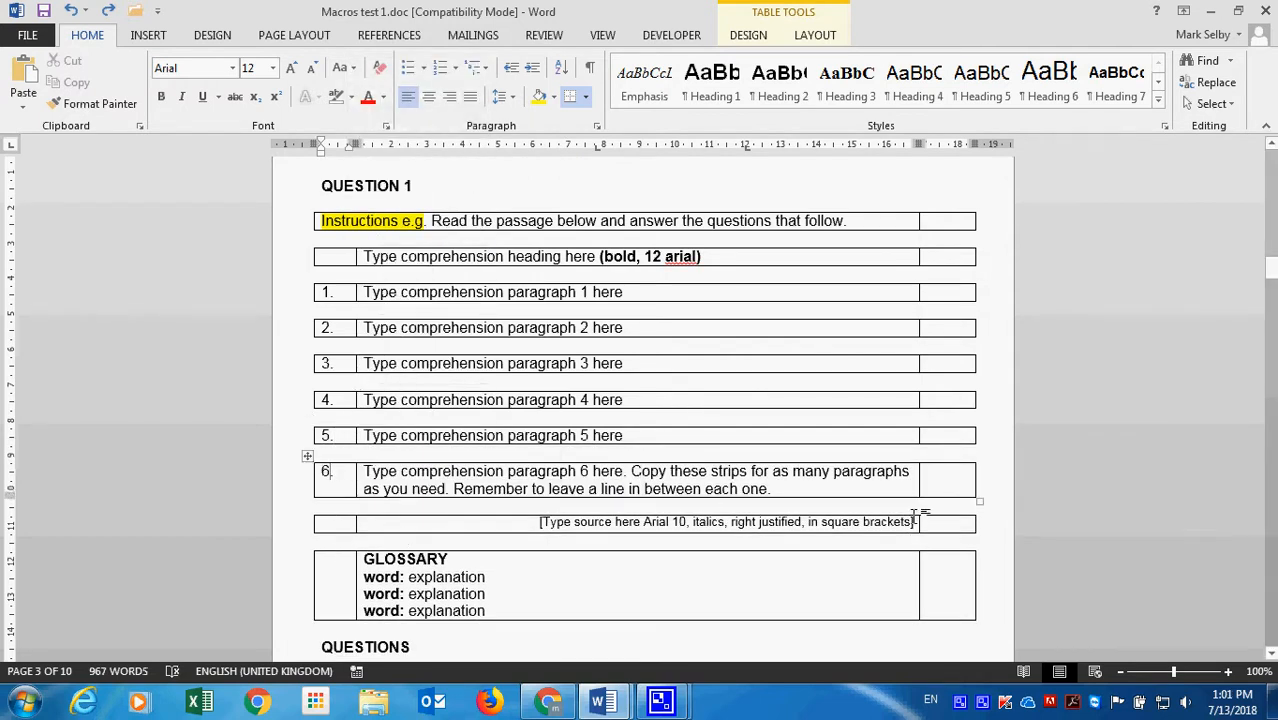
left_click(790, 485)
left_click(830, 33)
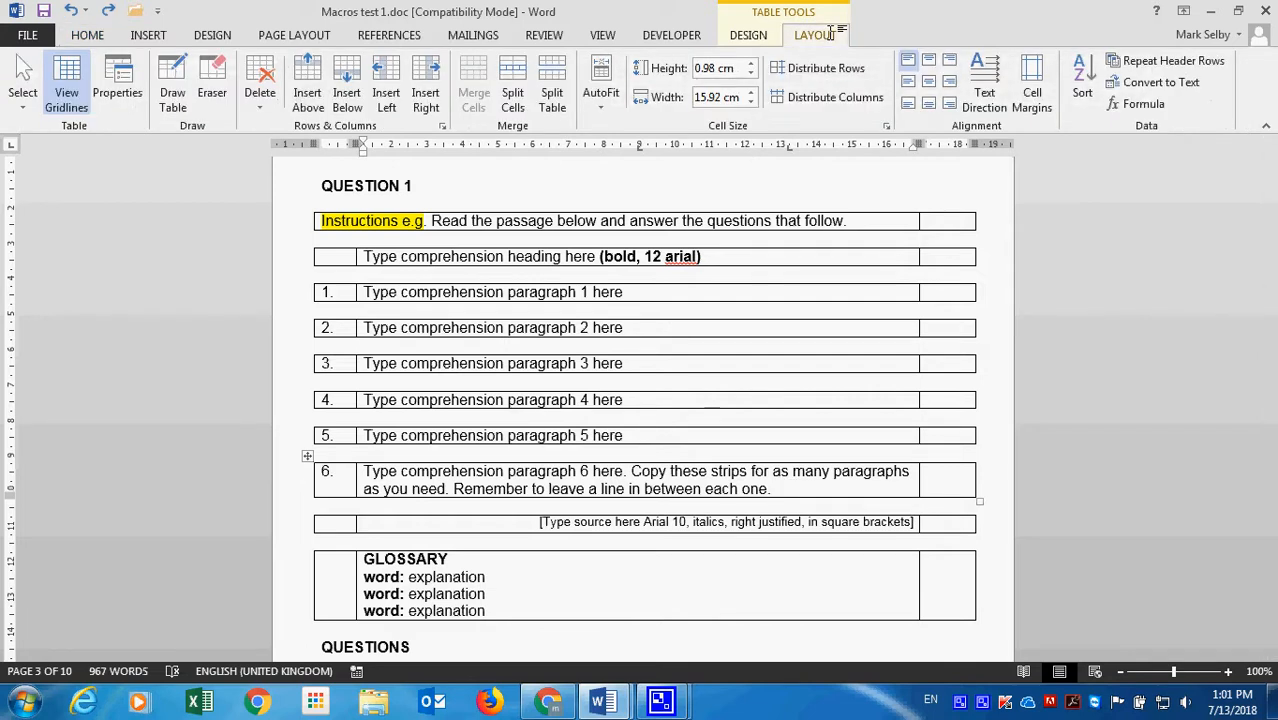
left_click(352, 70)
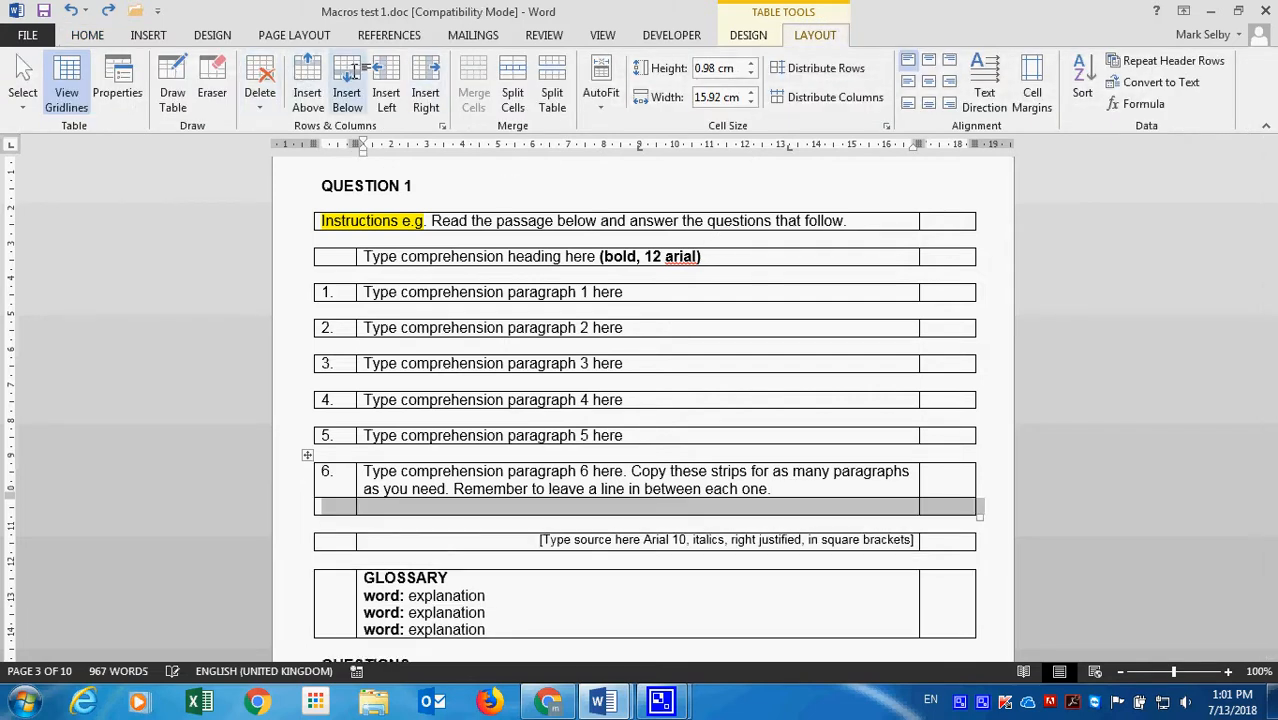
- Try splitting the new row's middle cell into 2 columns and 1 row, and undo the split
left_click(583, 503)
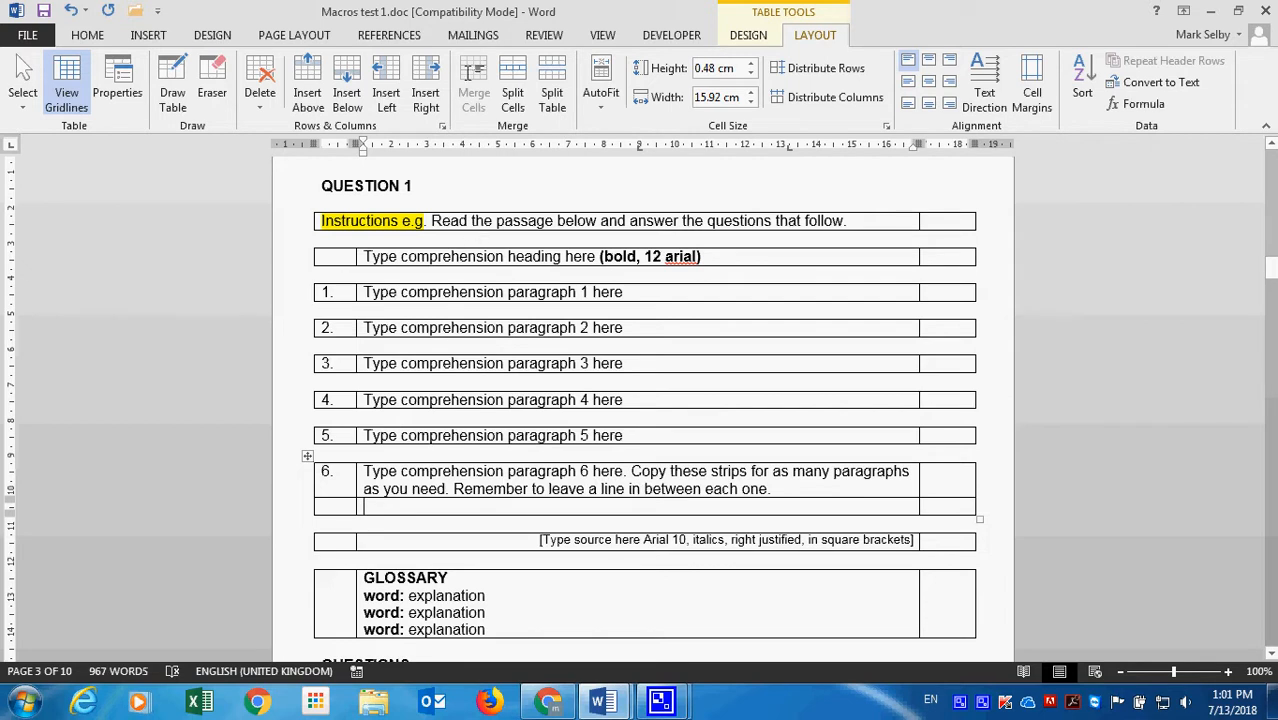
left_click(509, 72)
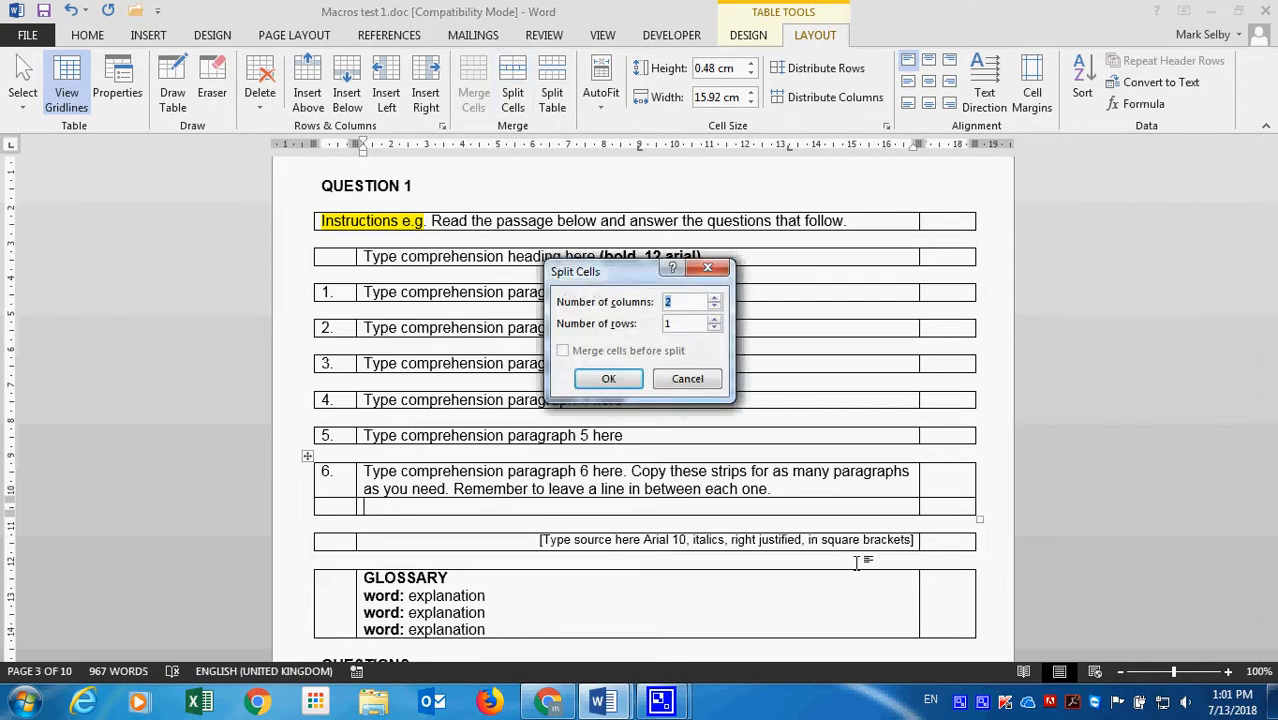
left_click(605, 378)
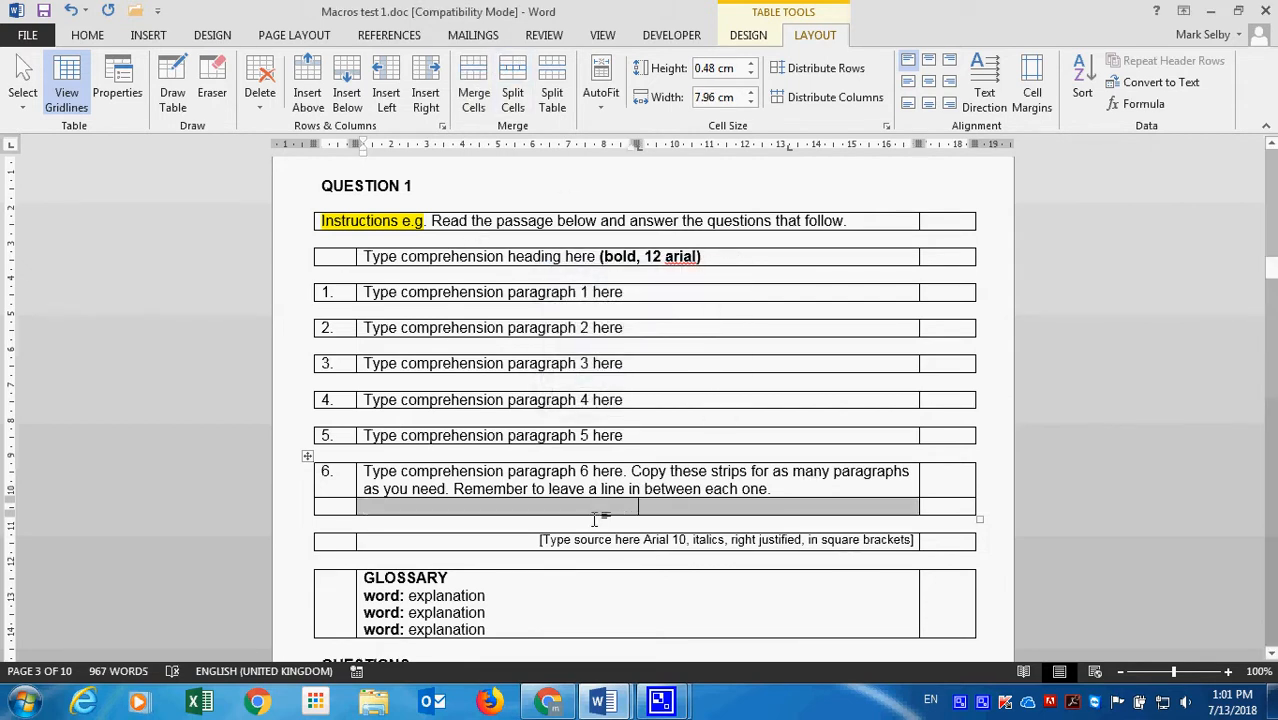
key("ctrl+z")
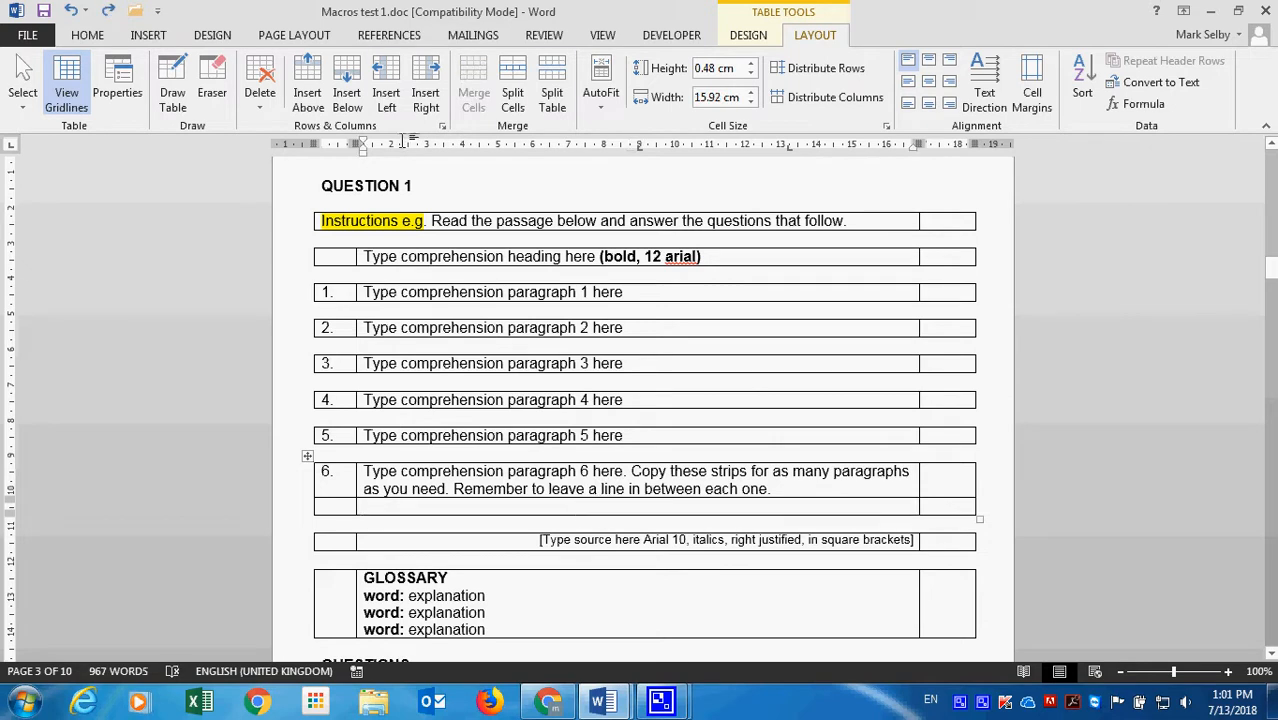
- Split the table at the new blank row so it forms a separate strip below paragraph 6
left_click(551, 97)
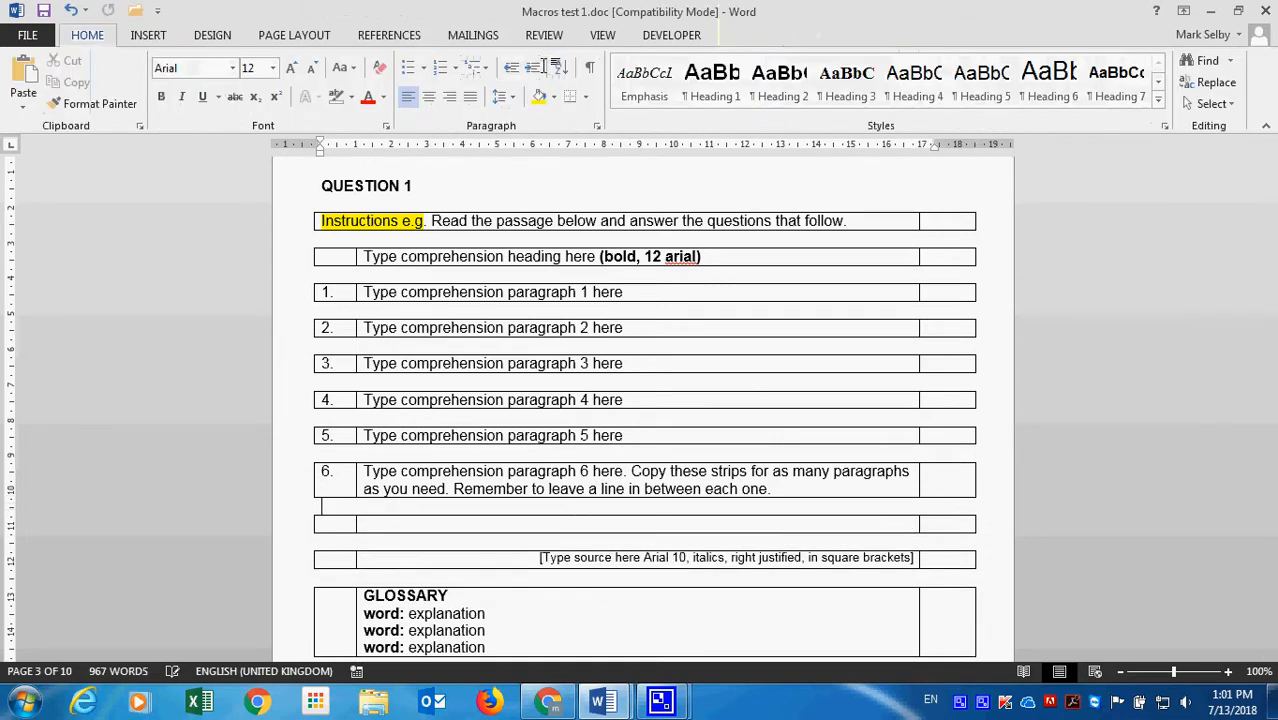
left_click(416, 516)
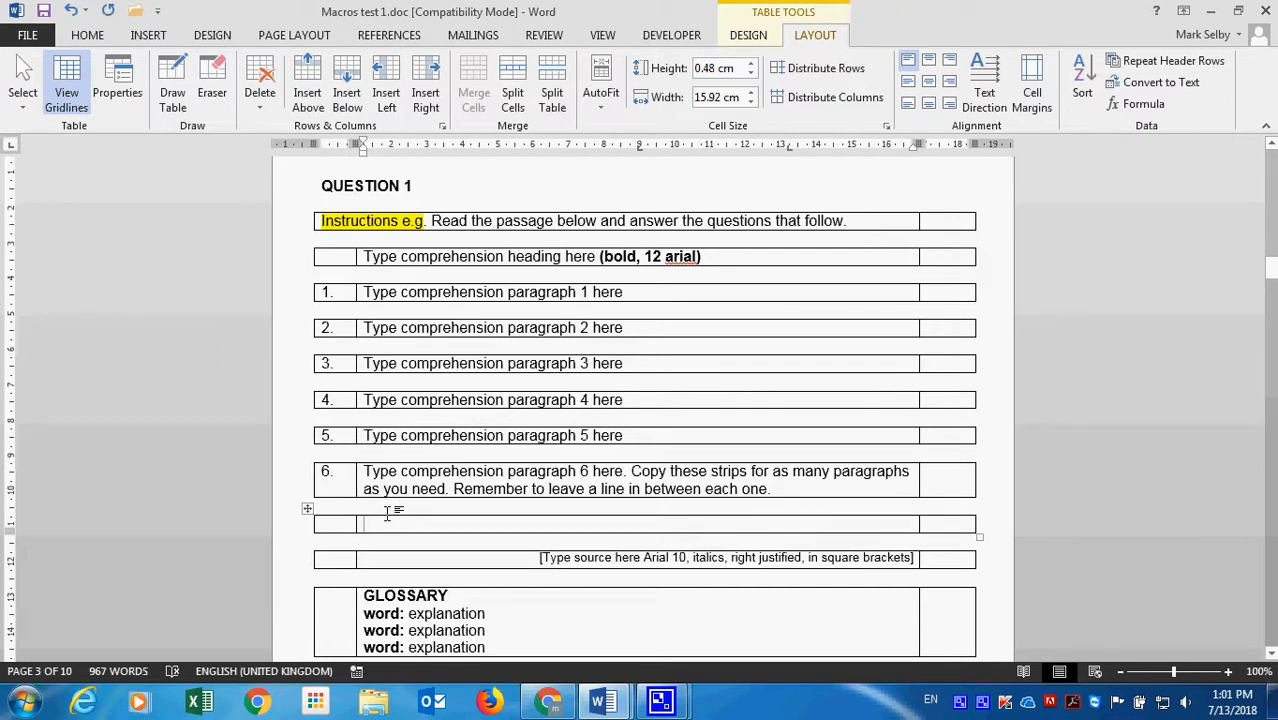
- Insert another row below the blank strip and split it off as a second separate blank strip
scroll(385, 525, "down", 2)
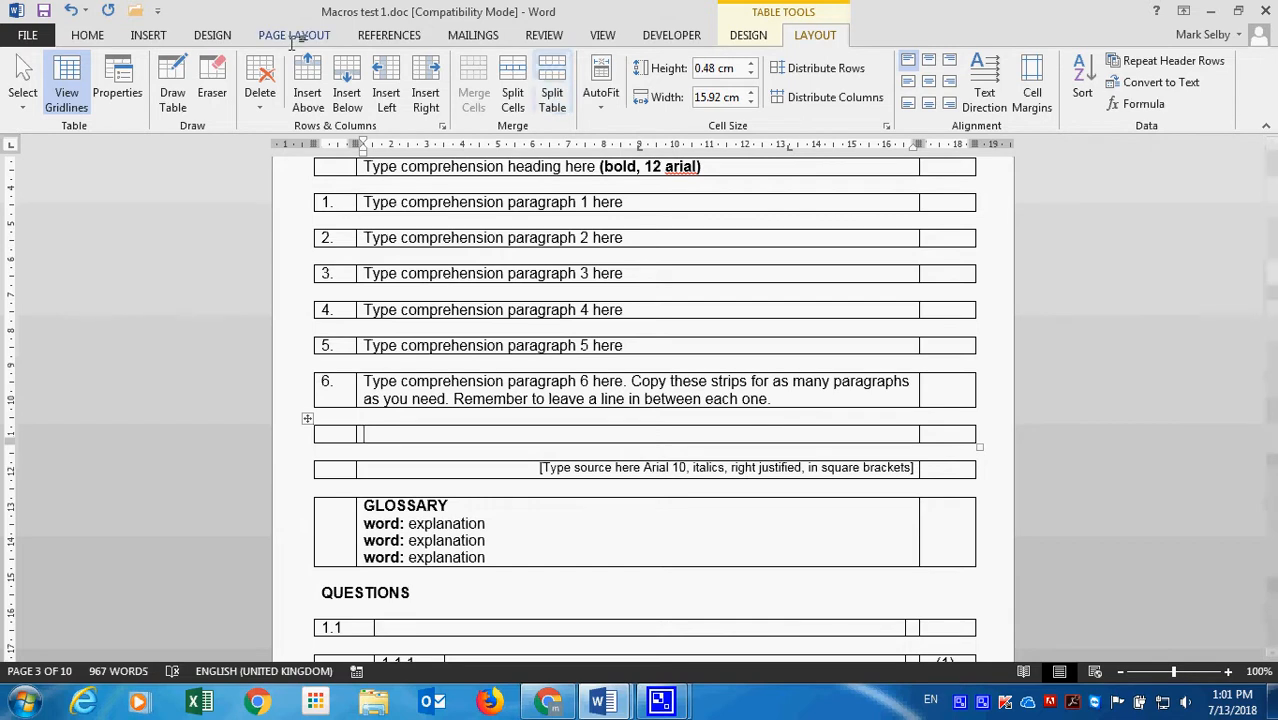
left_click(346, 88)
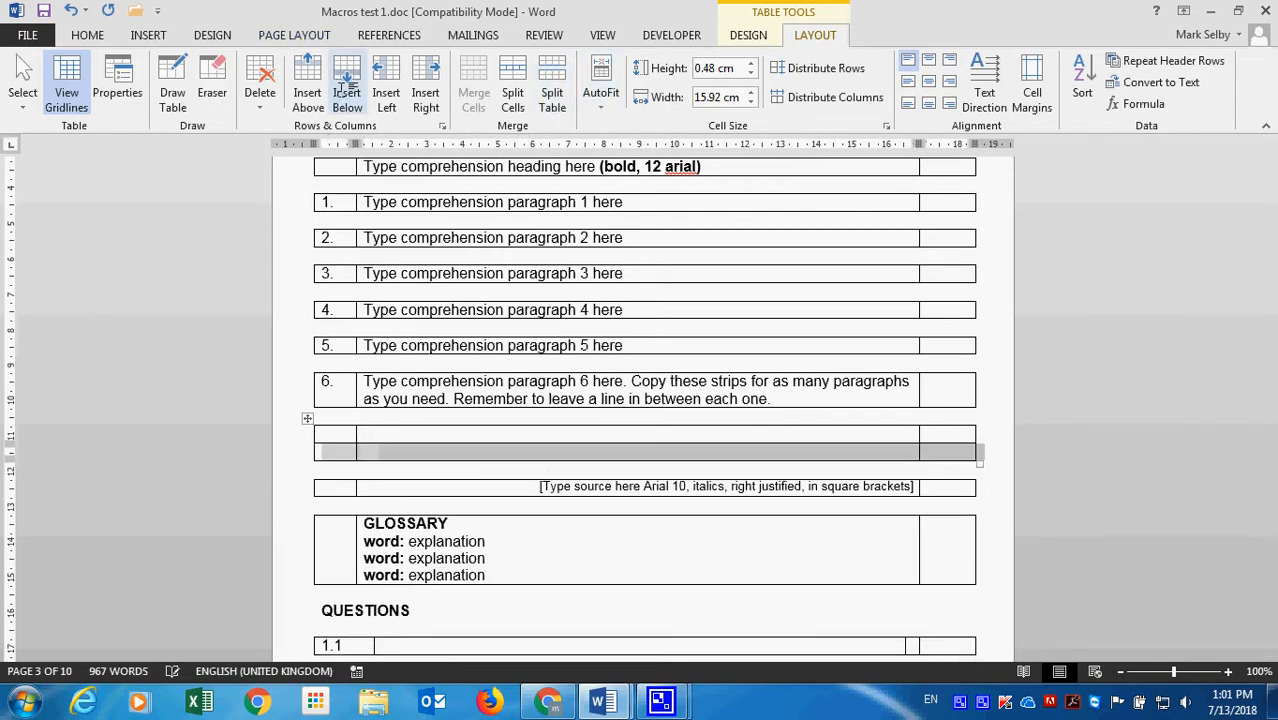
left_click(436, 443)
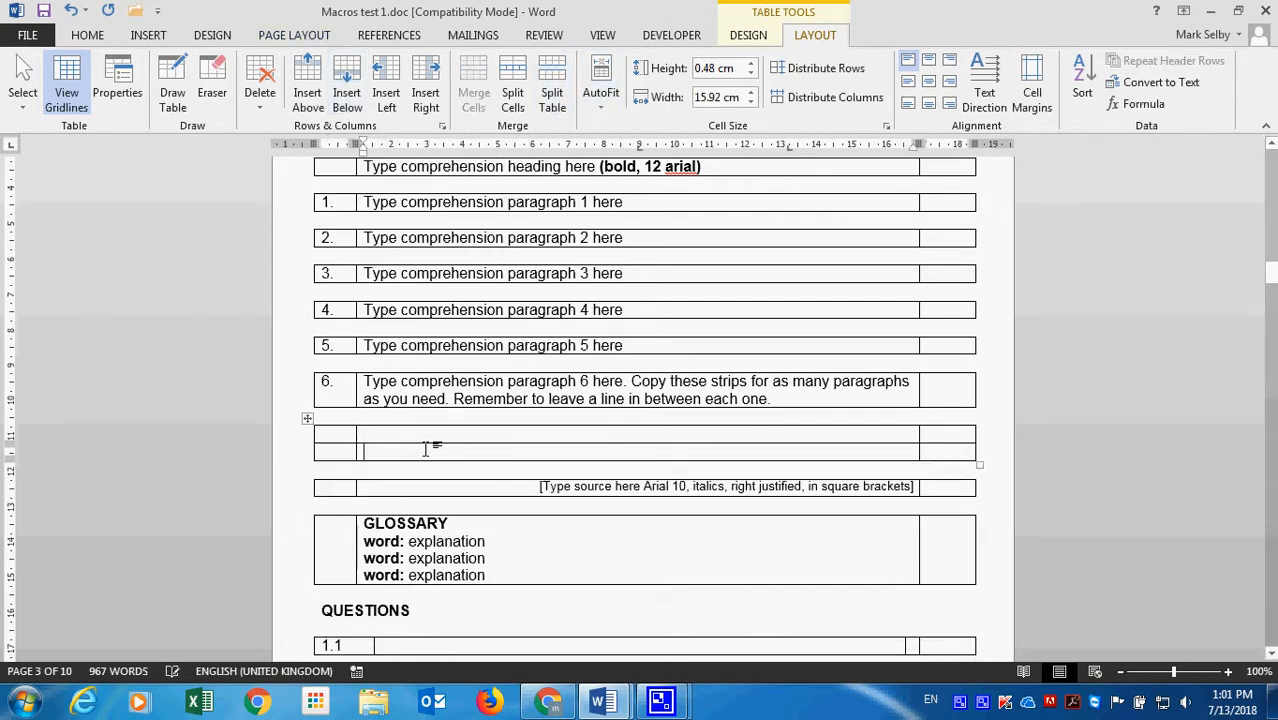
left_click(557, 78)
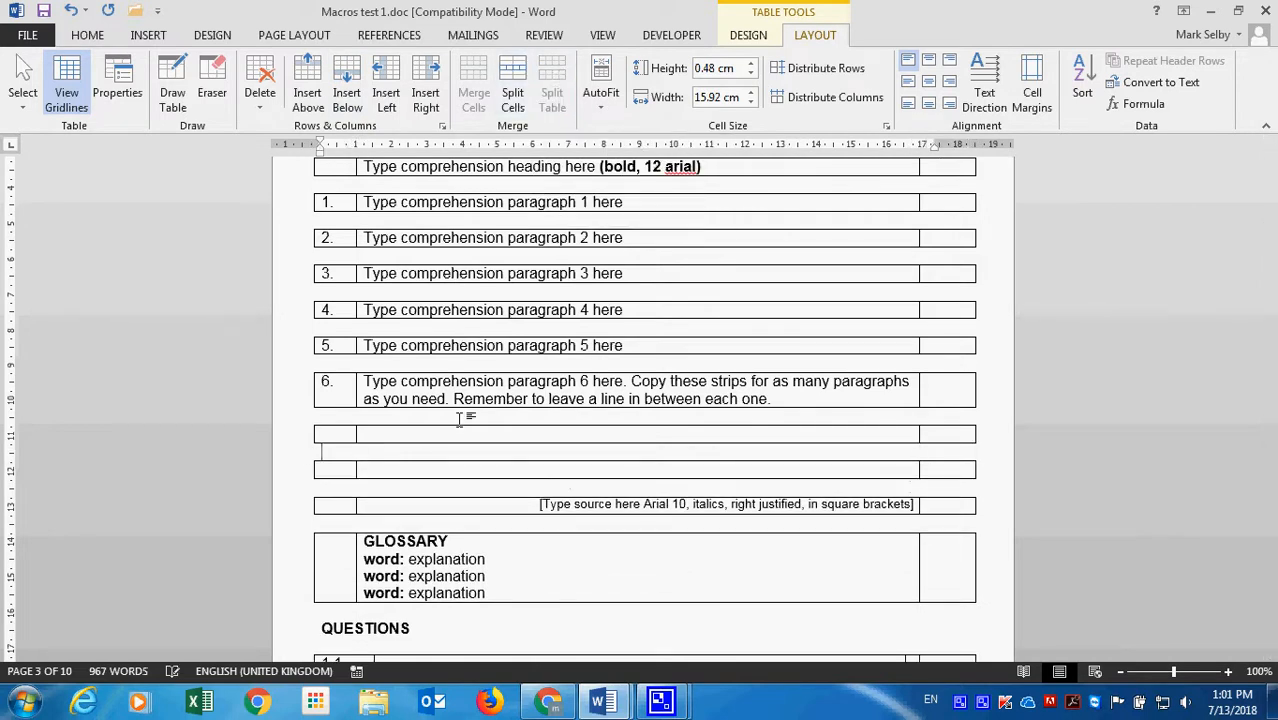
left_click(395, 472)
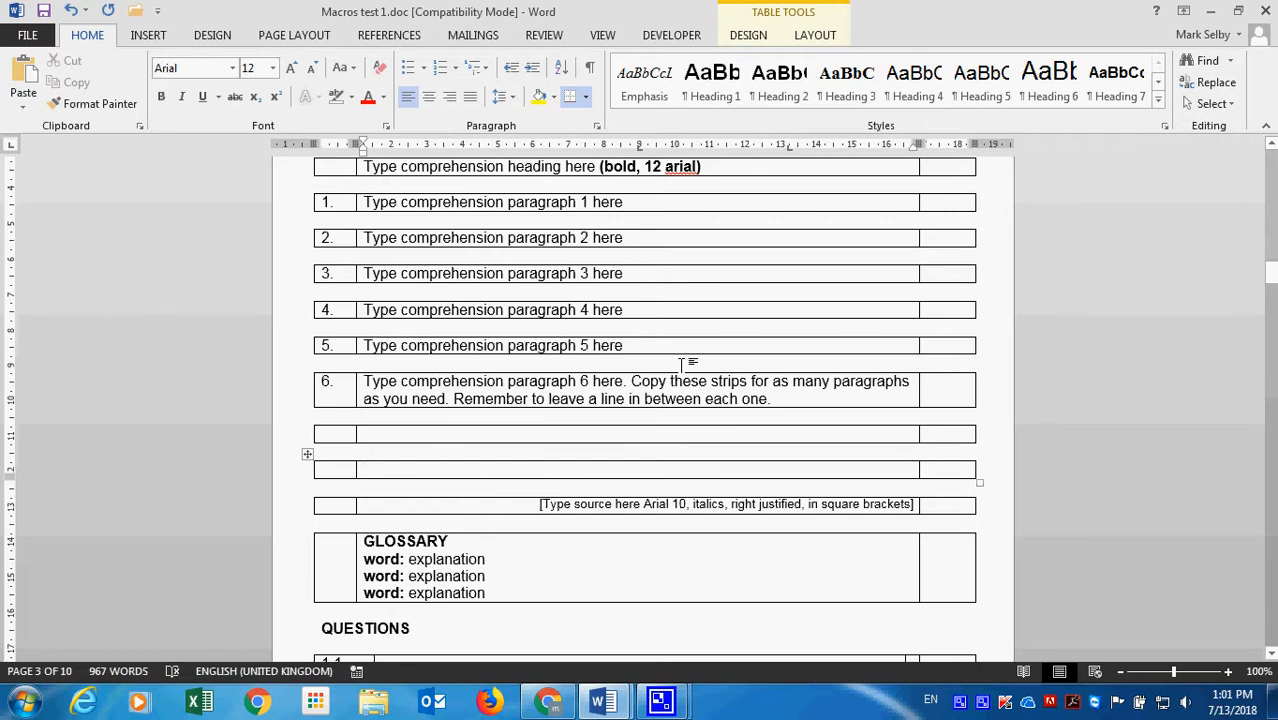
scroll(488, 358, "up", 2)
scroll(488, 358, "down", 3)
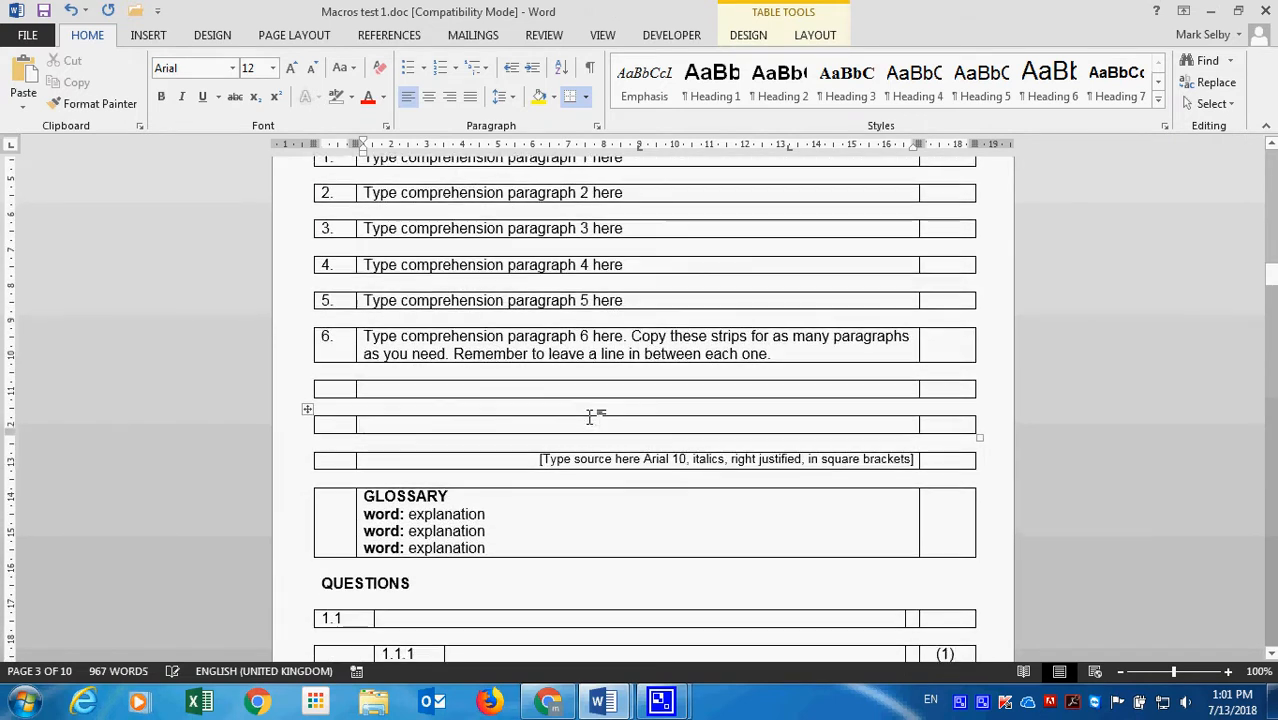
scroll(591, 417, "up", 2)
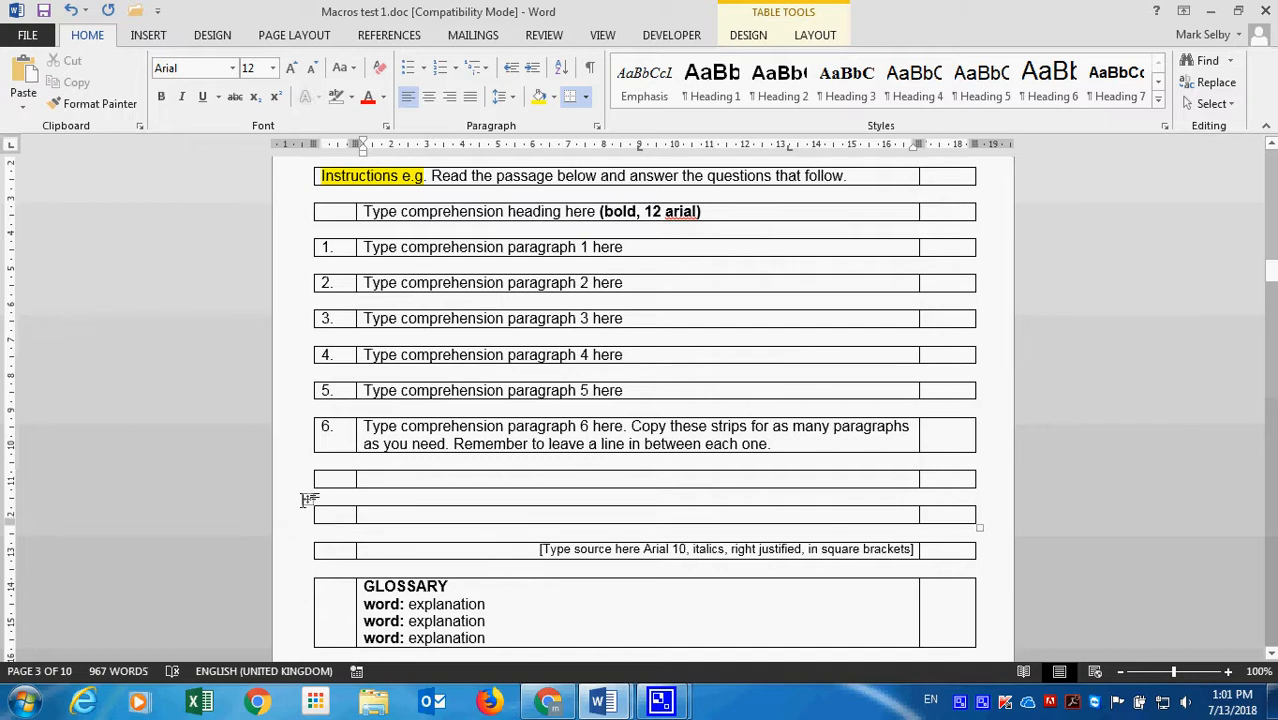
- Delete the two blank strips below the comprehension paragraph 6 strip as whole tables
left_click(307, 502)
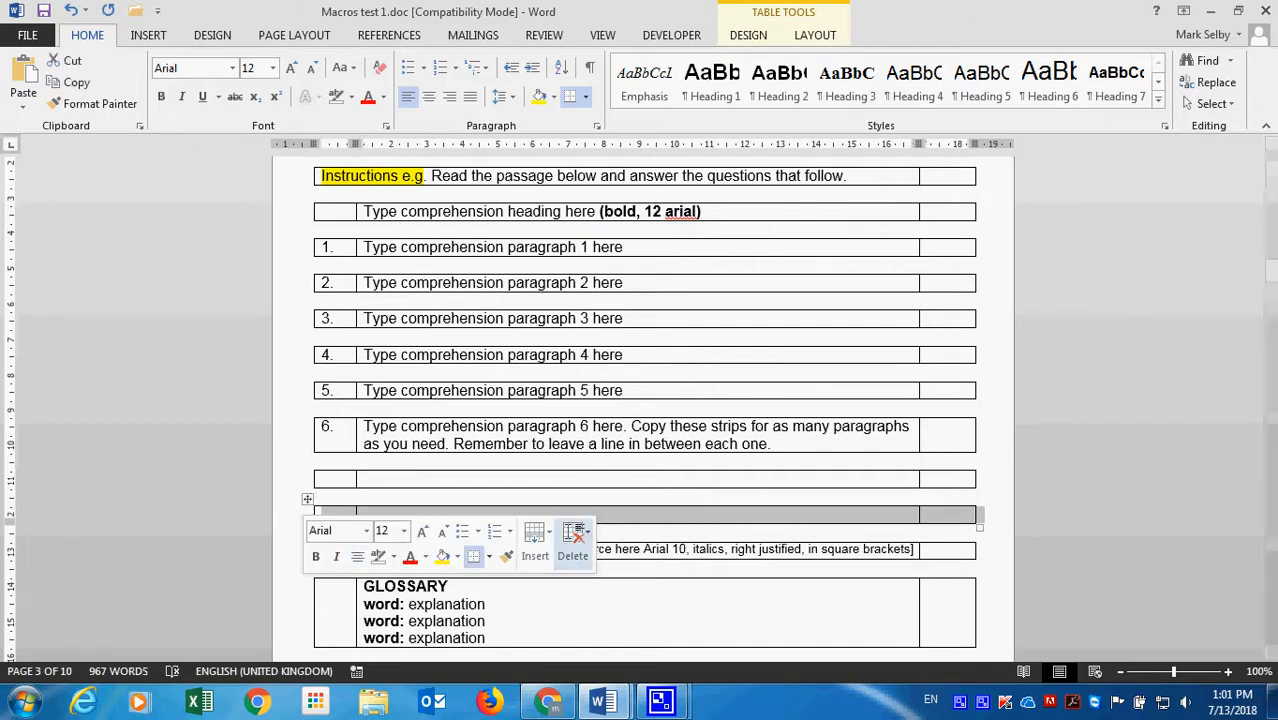
left_click(573, 540)
left_click(605, 650)
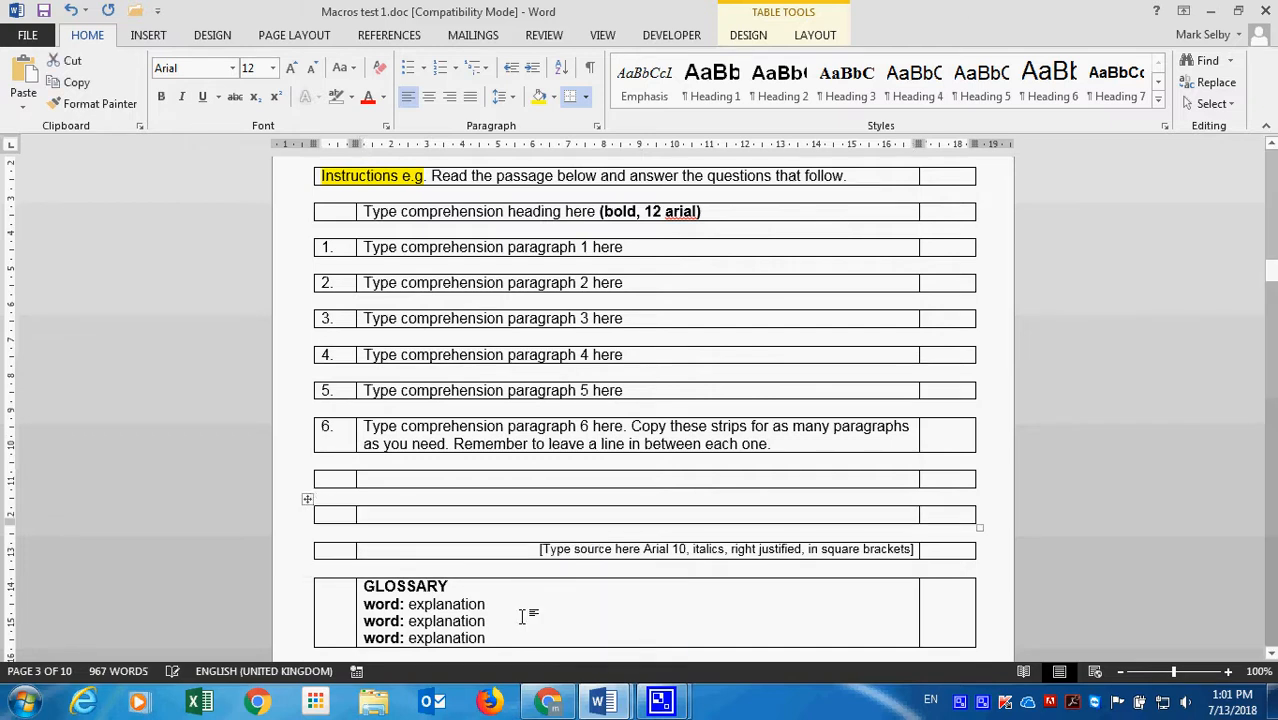
left_click(310, 479)
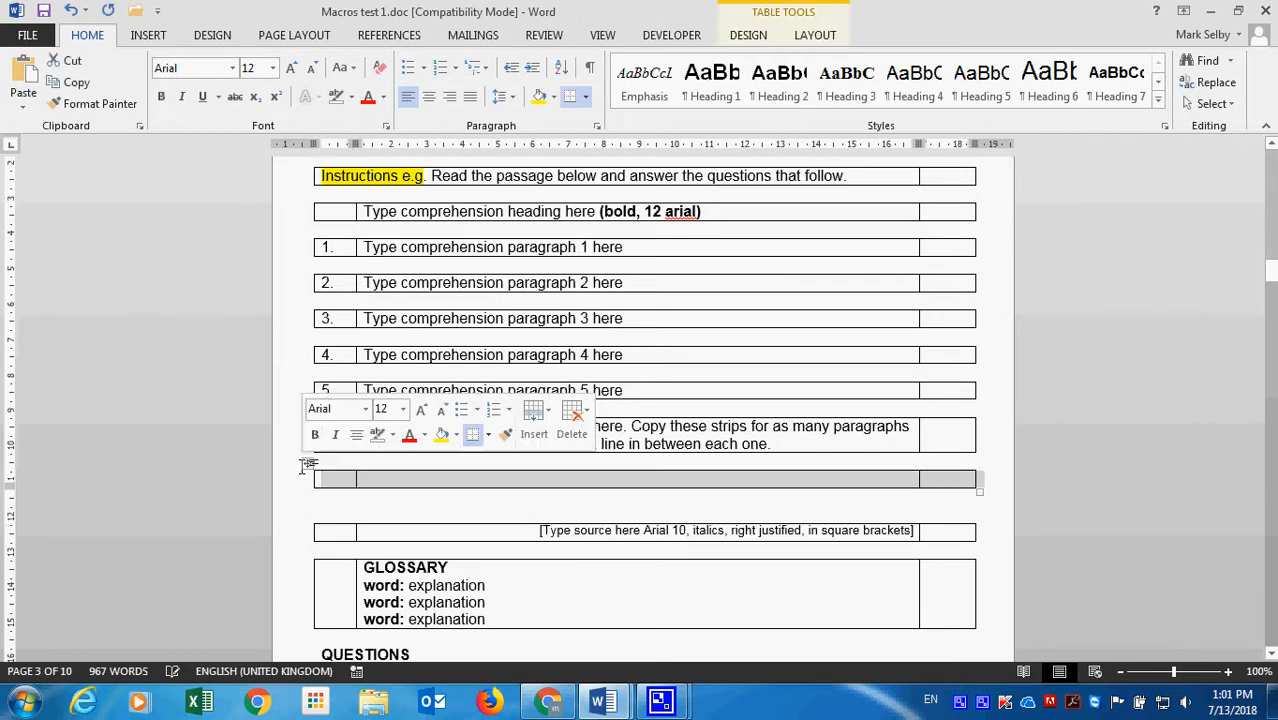
left_click(577, 418)
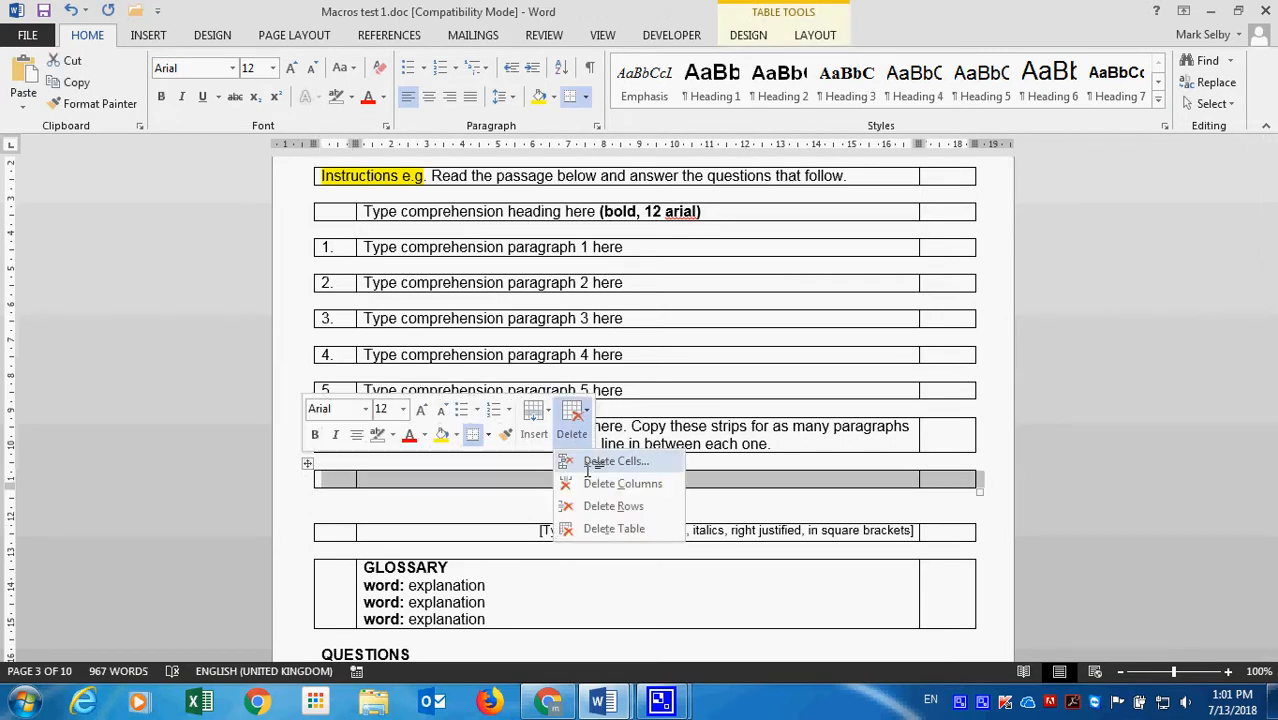
left_click(590, 530)
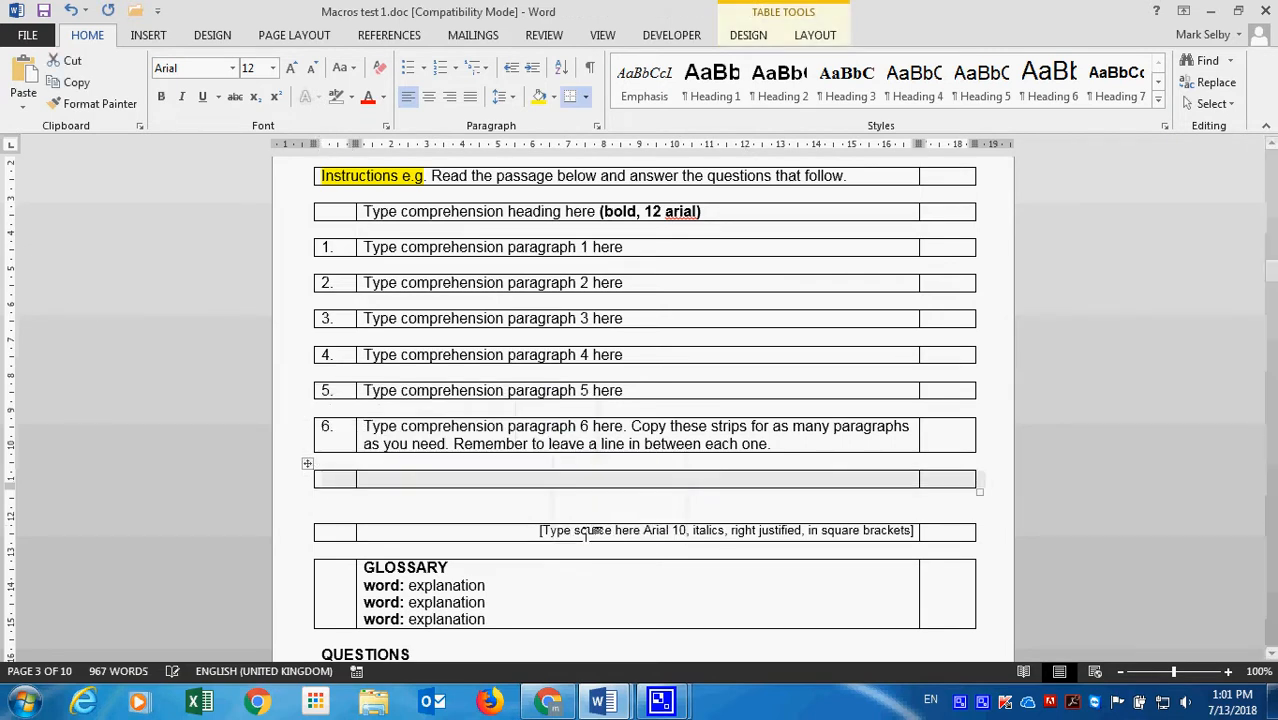
- Delete the strips for comprehension paragraphs 6 and 5 as whole tables
left_click(318, 420)
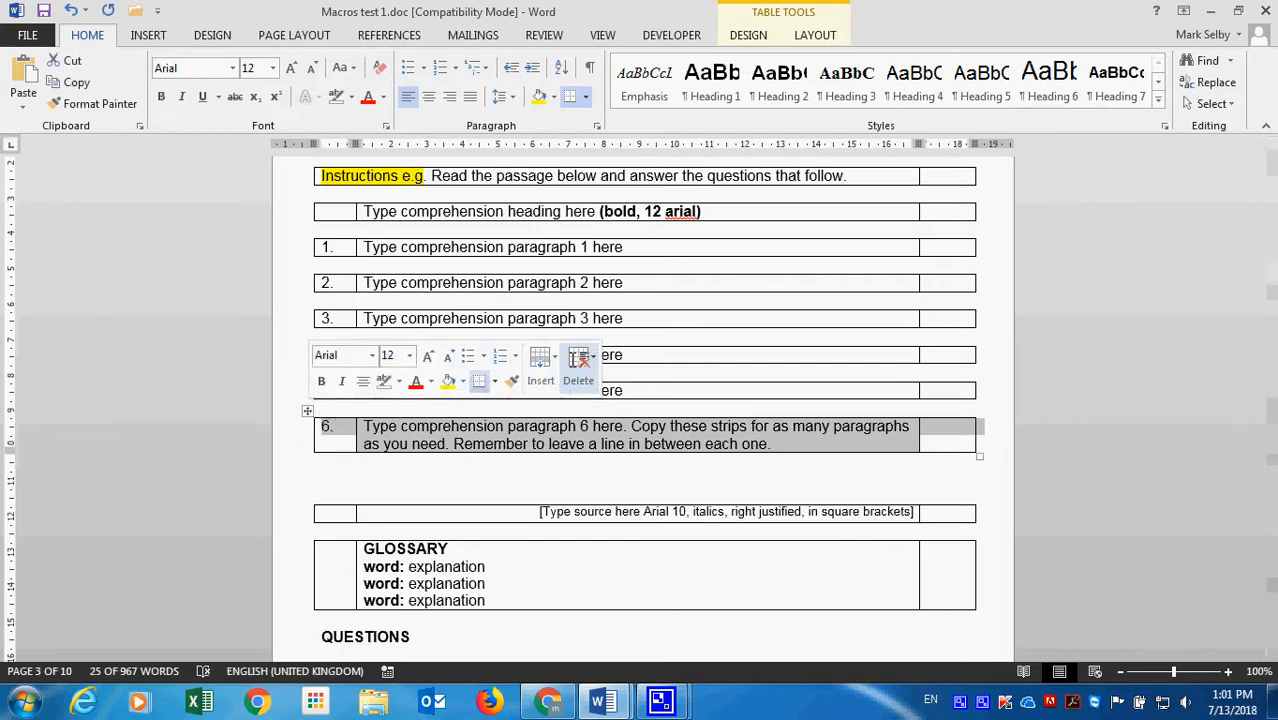
left_click(588, 360)
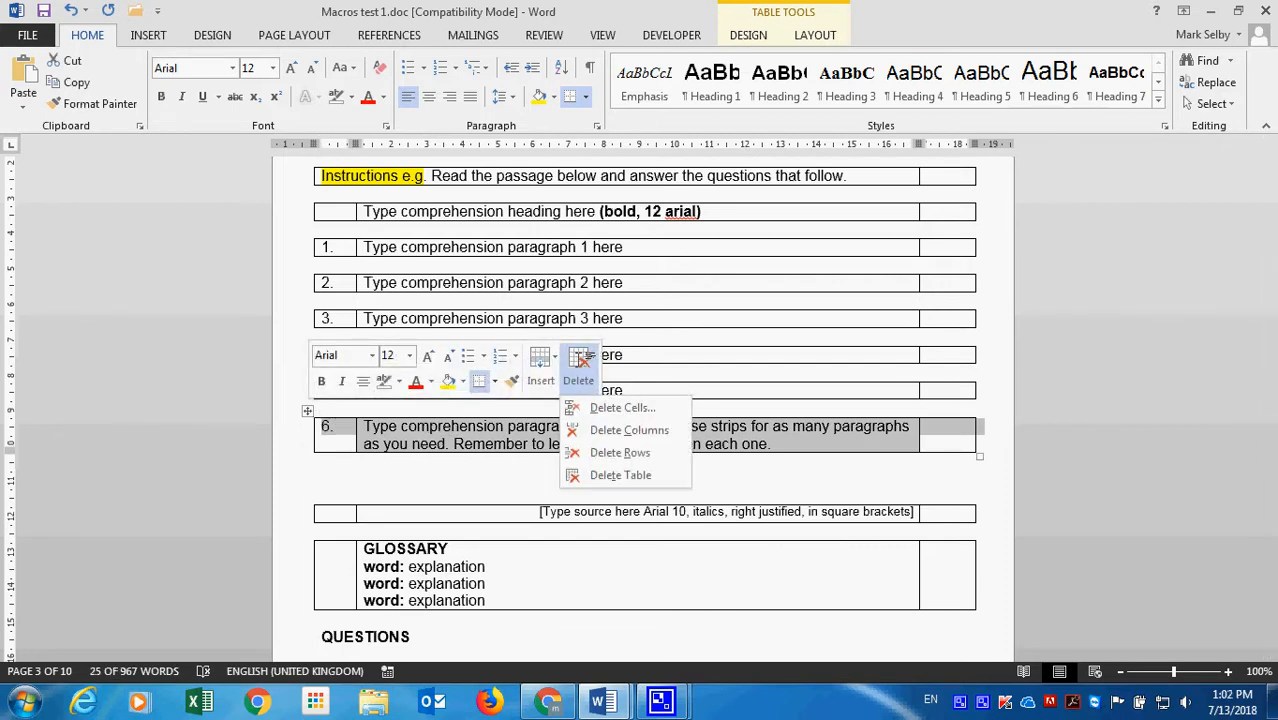
left_click(605, 471)
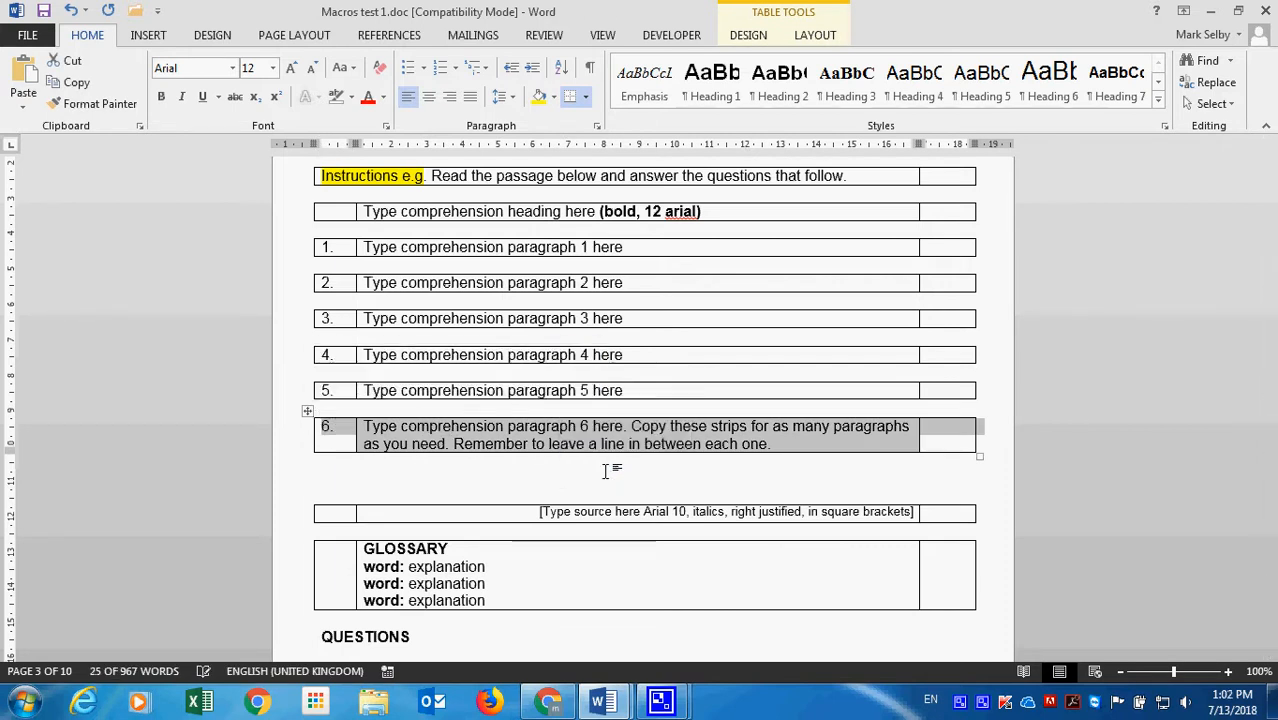
left_click(312, 385)
left_click(309, 386)
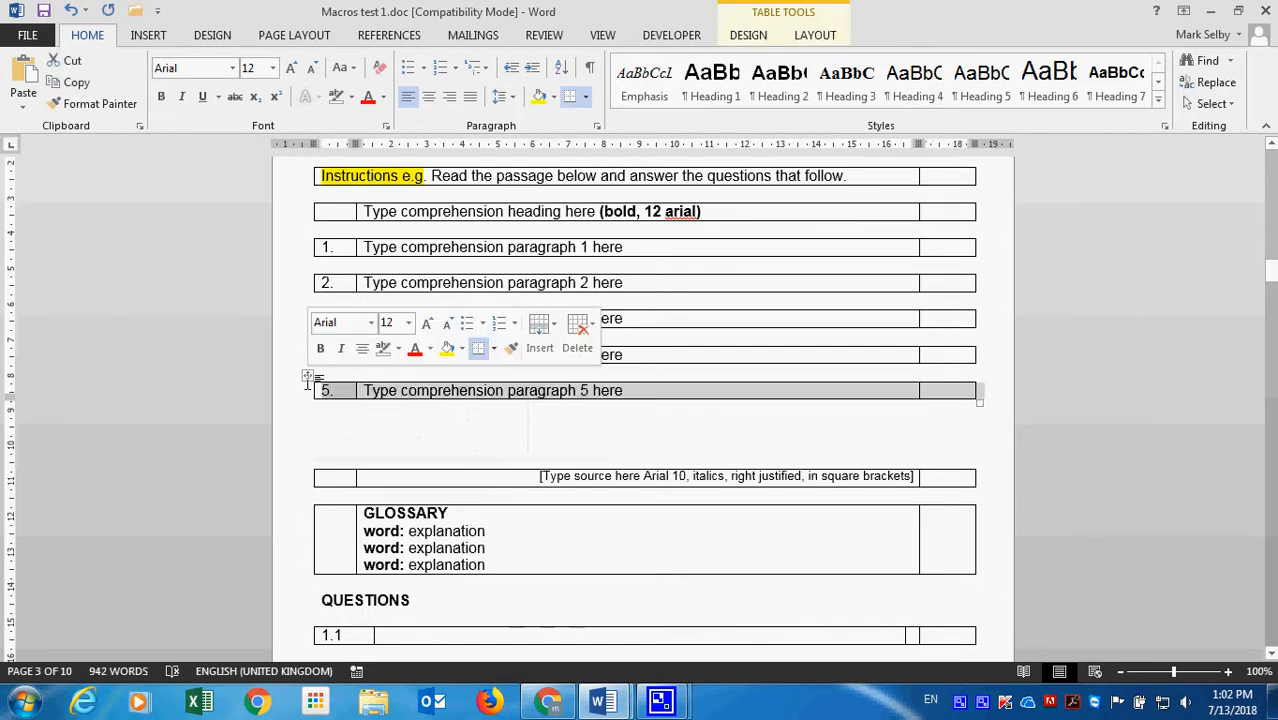
left_click(577, 335)
left_click(580, 441)
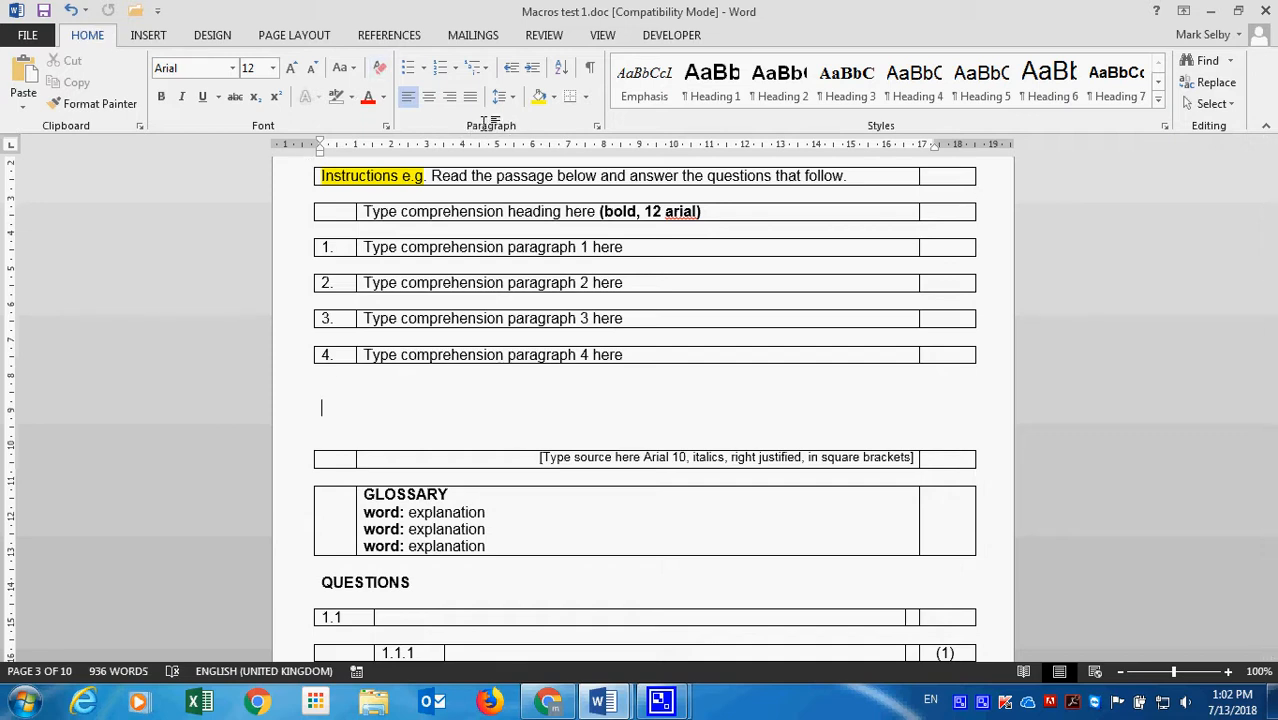
- Switch the formatting marks on, off and on again, and examine the empty paragraphs between the comprehension strips
left_click(591, 72)
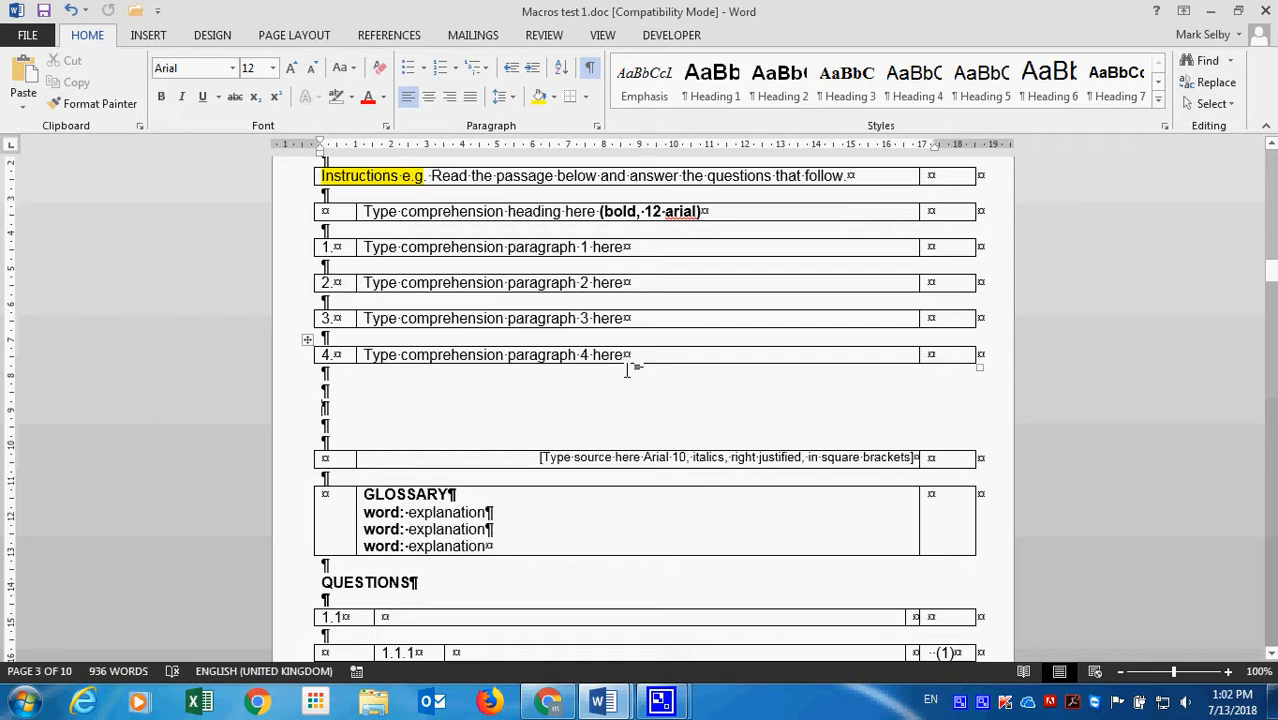
left_click(590, 68)
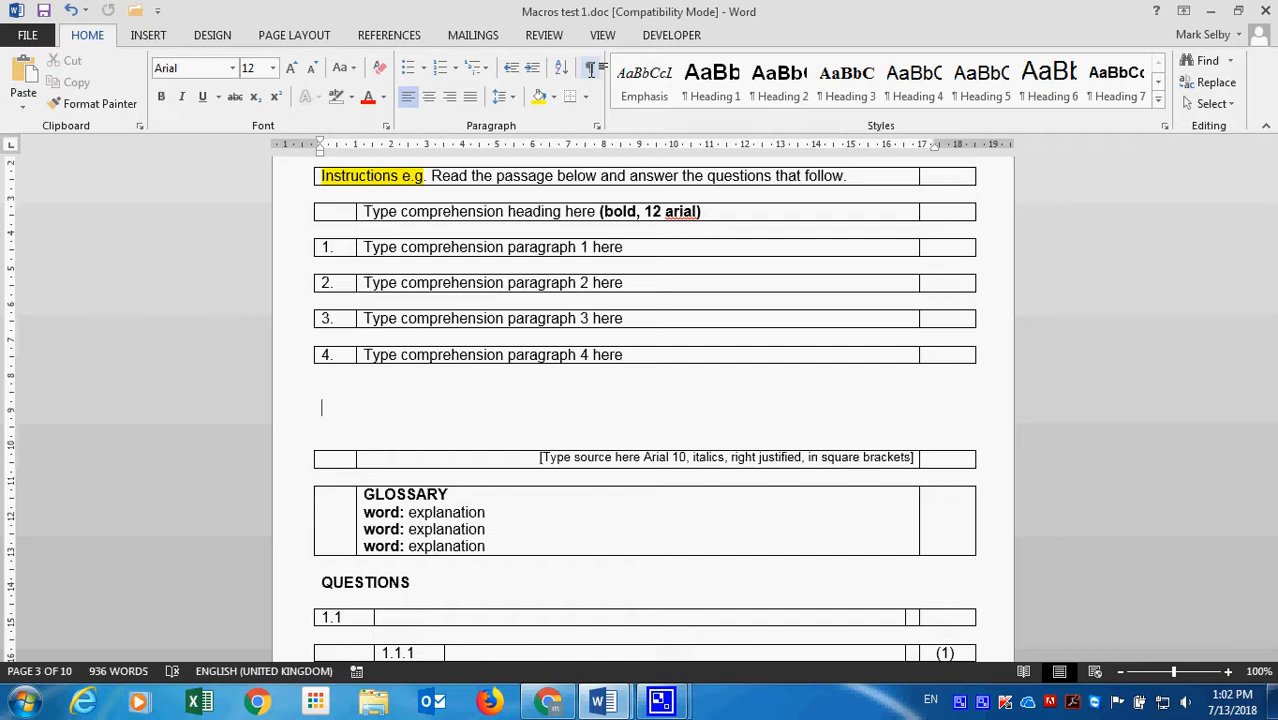
left_click(591, 68)
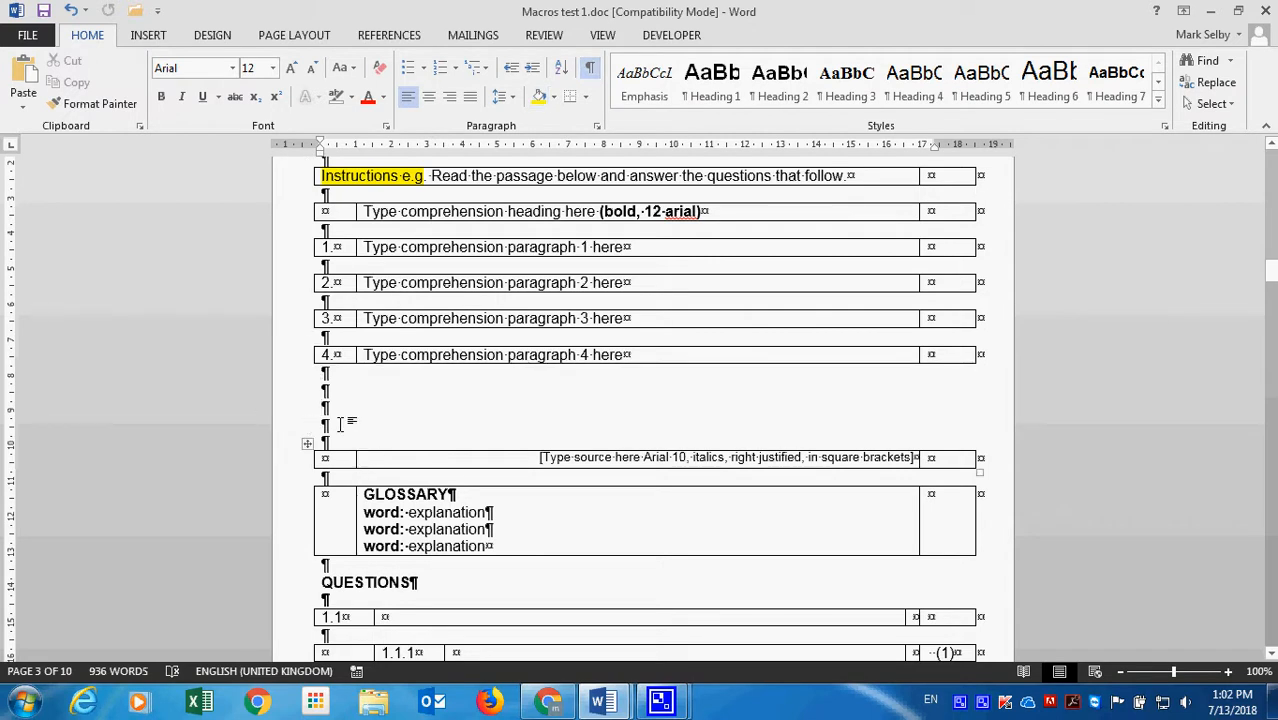
scroll(340, 424, "up", 3)
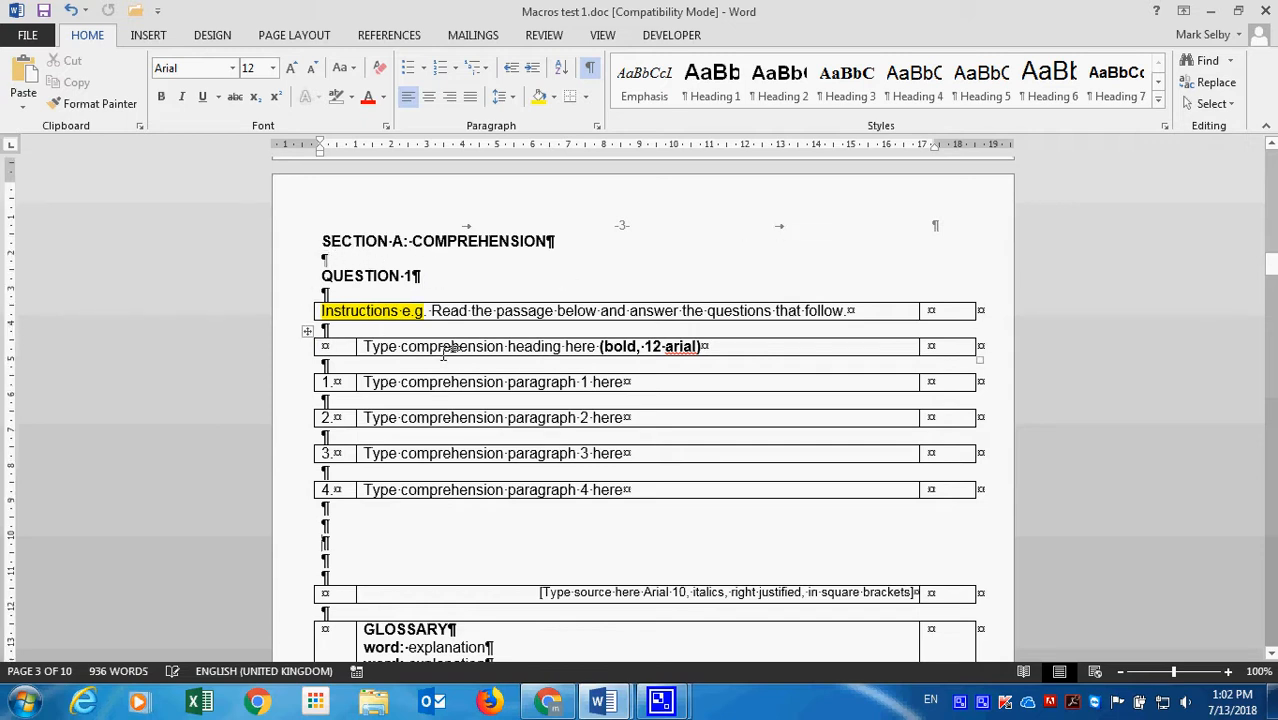
scroll(443, 353, "down", 1)
scroll(455, 408, "down", 2)
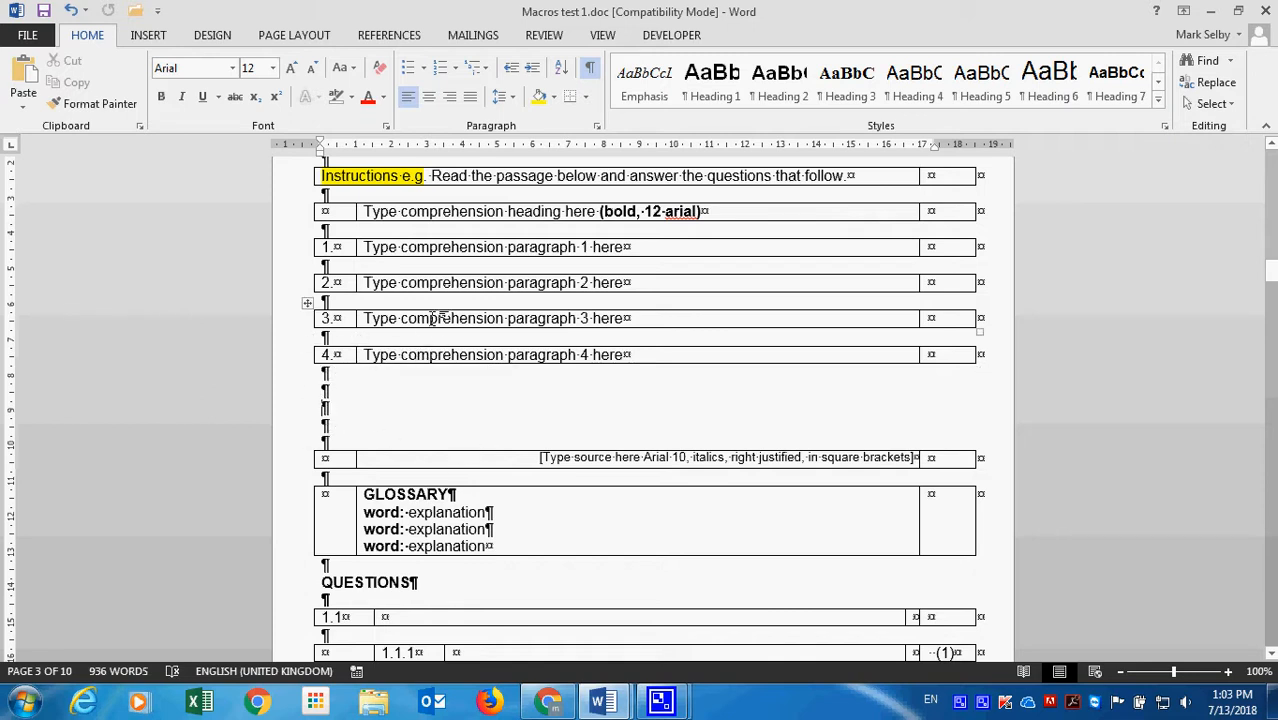
- Delete the surplus empty paragraphs below the paragraph 4 strip, keeping one before the source strip, and hide the formatting marks
right_click(331, 419)
key("Delete")
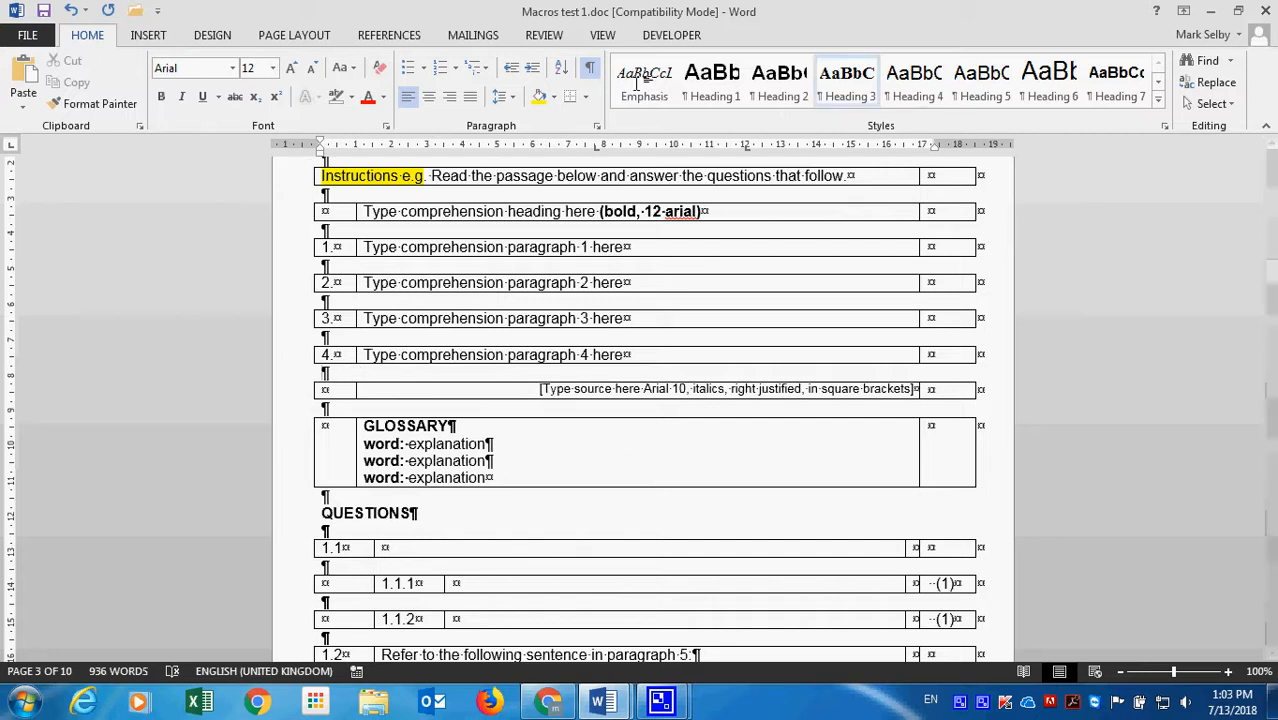
left_click(589, 67)
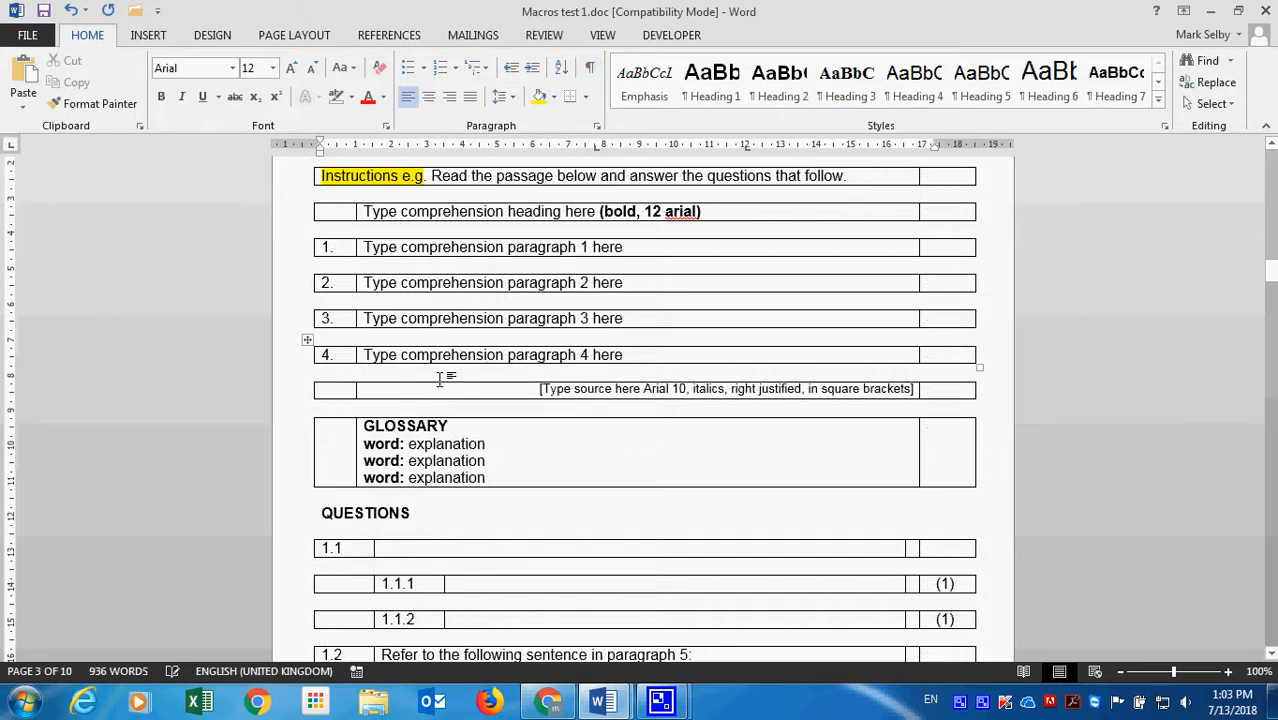
- Add five empty lines between the paragraph 4 strip and the source strip, and delete them again
key("Return")
key("Return")
key("Return")
key("Return")
key("Return")
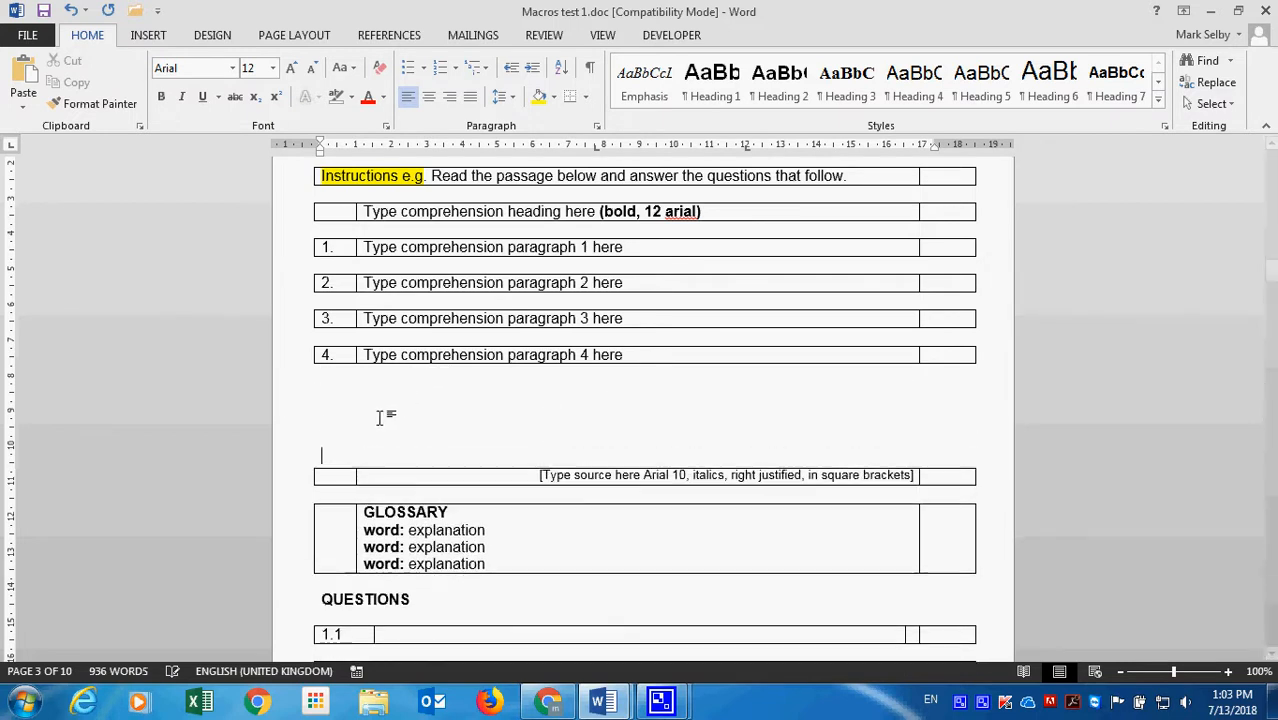
left_click_drag(358, 457, 296, 383)
key("Delete")
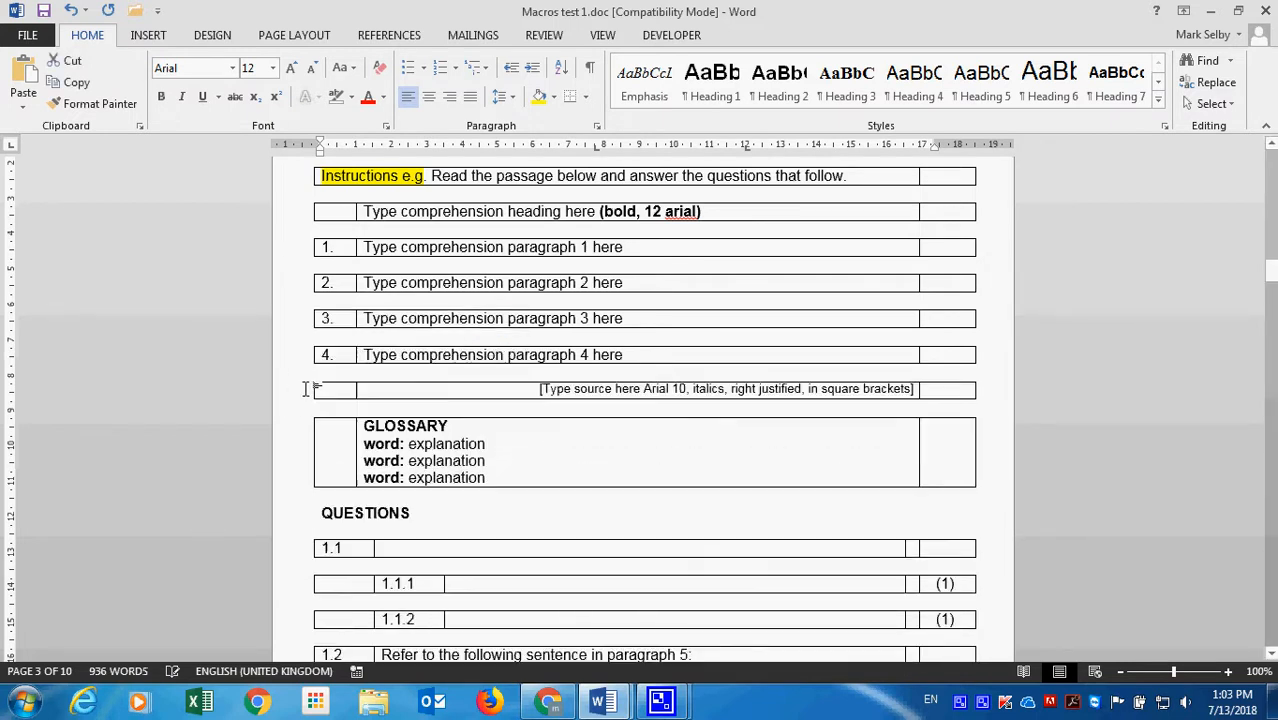
- Show the formatting marks to check the spacing between the strips, and hide them again
left_click(590, 70)
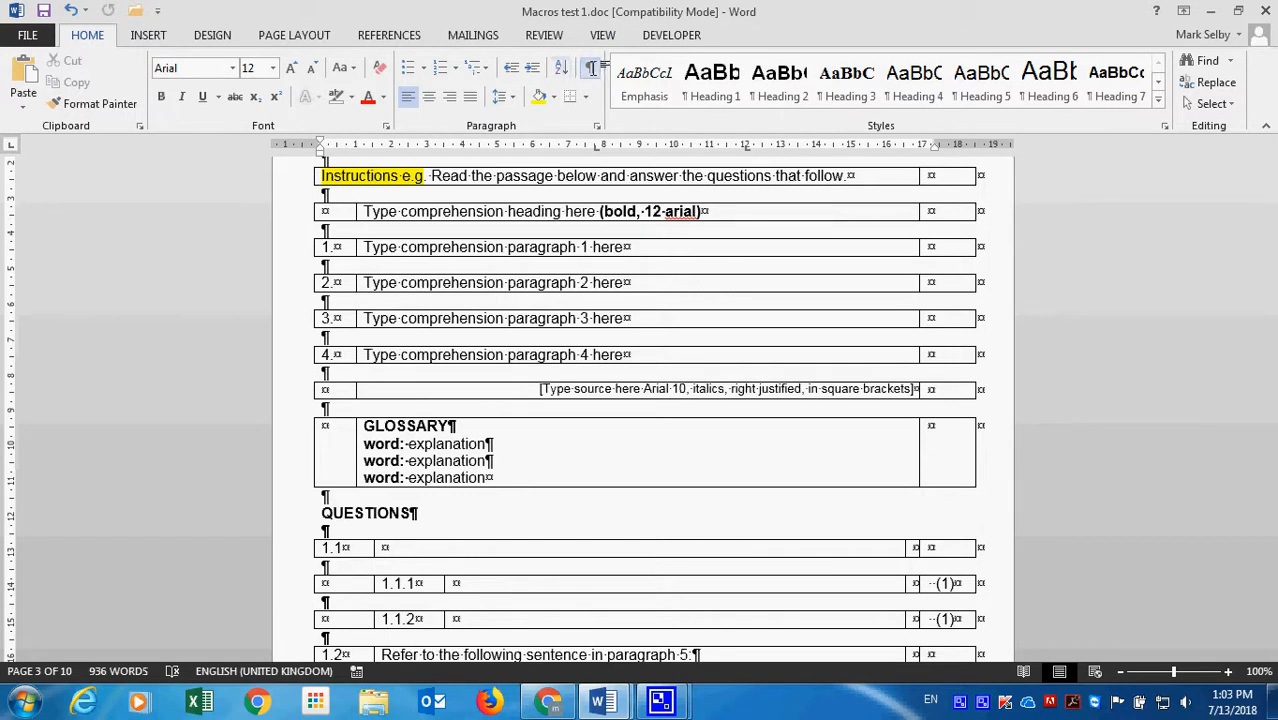
left_click(592, 66)
mouse_move(660, 700)
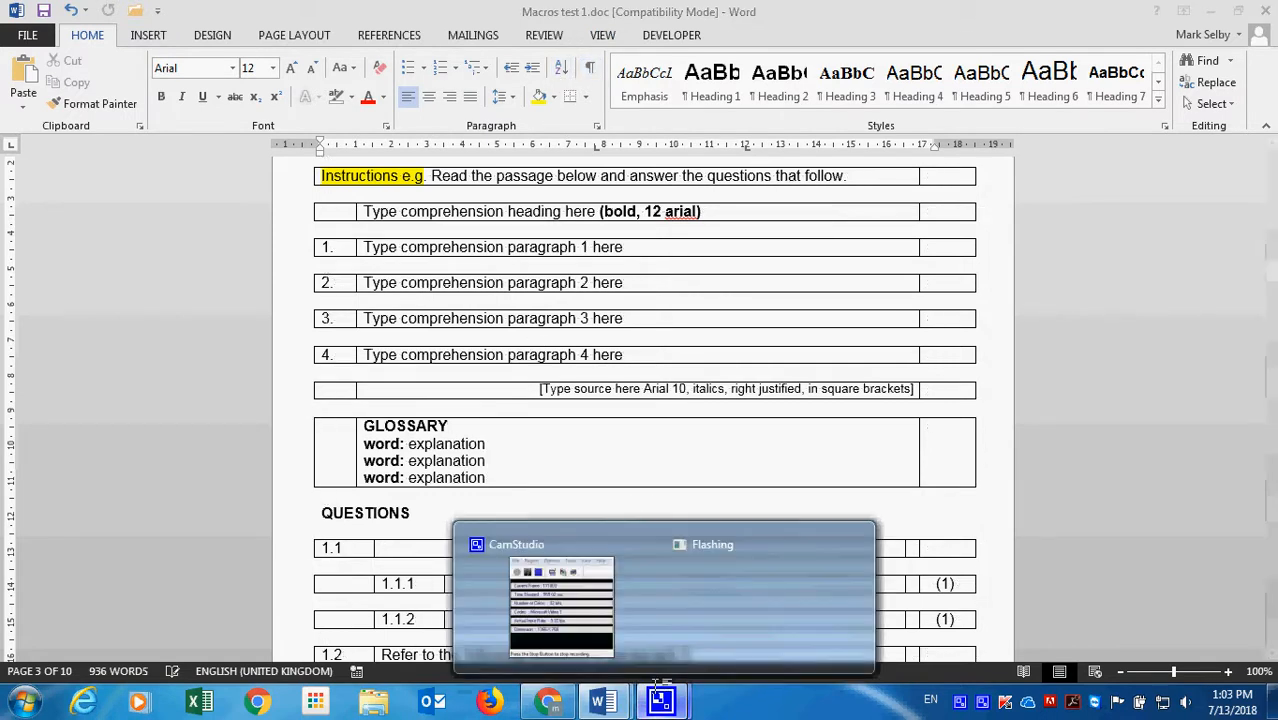